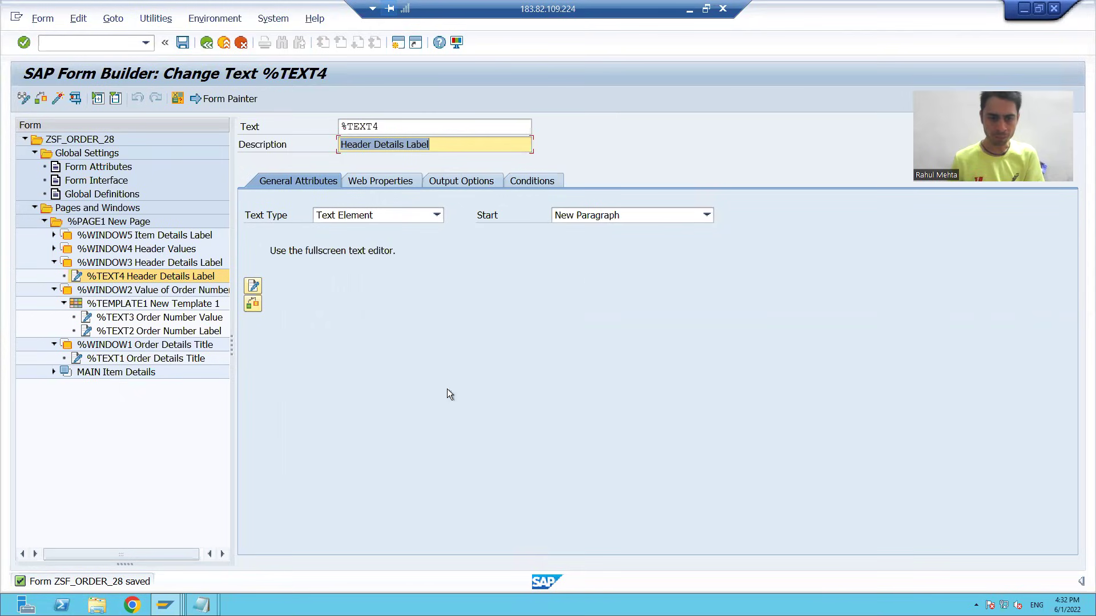
# - Switch to the Smartform Layout note in Notepad and examine the labels and source fields planned under Header Details
pyautogui.moveTo(201, 605)
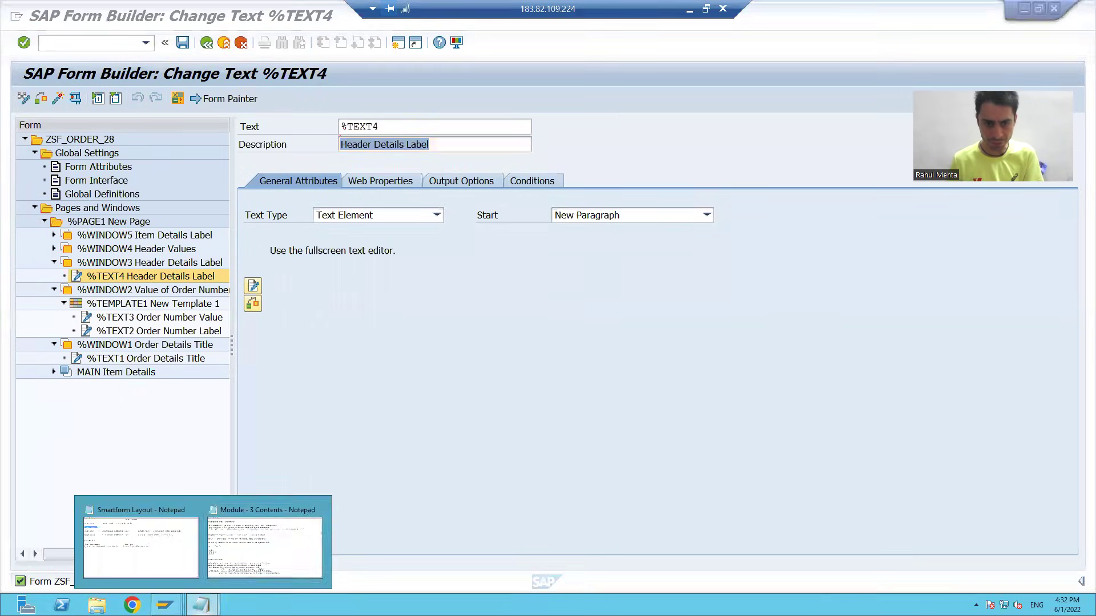
pyautogui.click(265, 549)
pyautogui.click(183, 552)
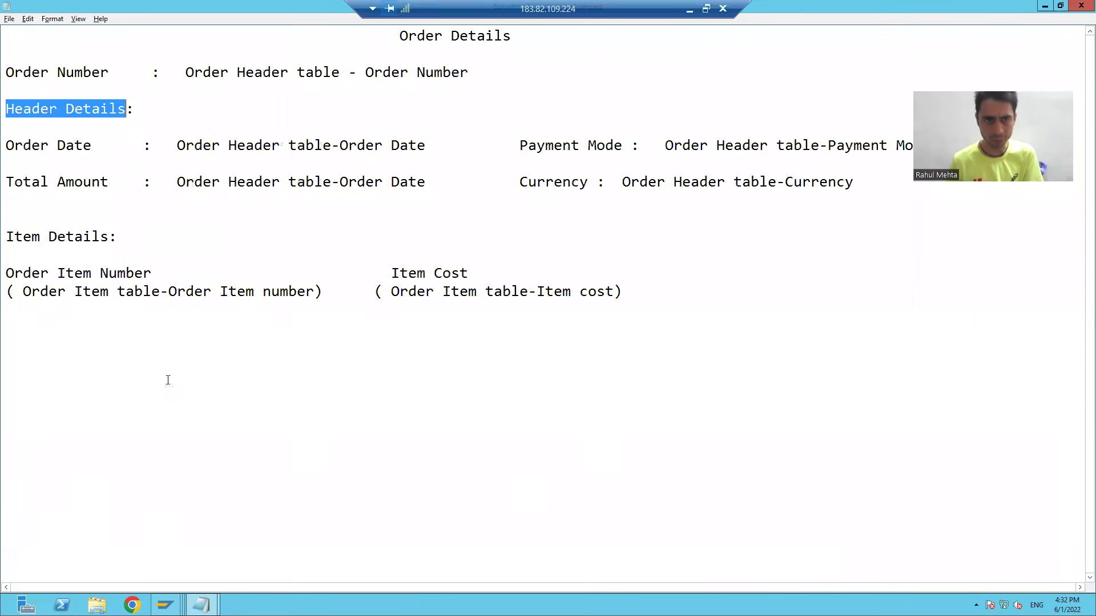
pyautogui.press('Right')
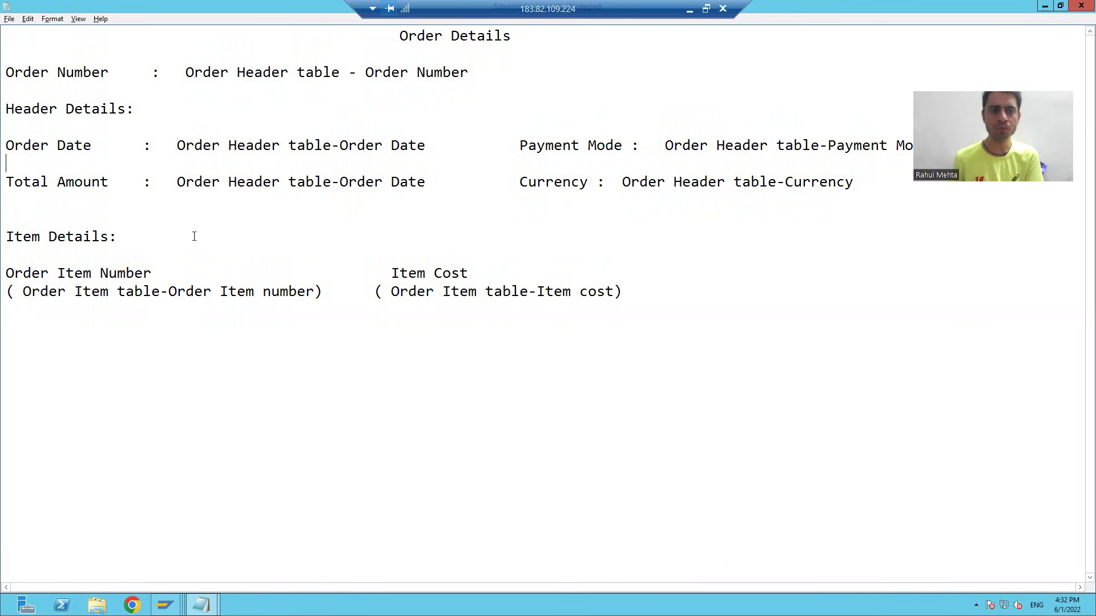
pyautogui.moveTo(6, 146); pyautogui.dragTo(95, 147)
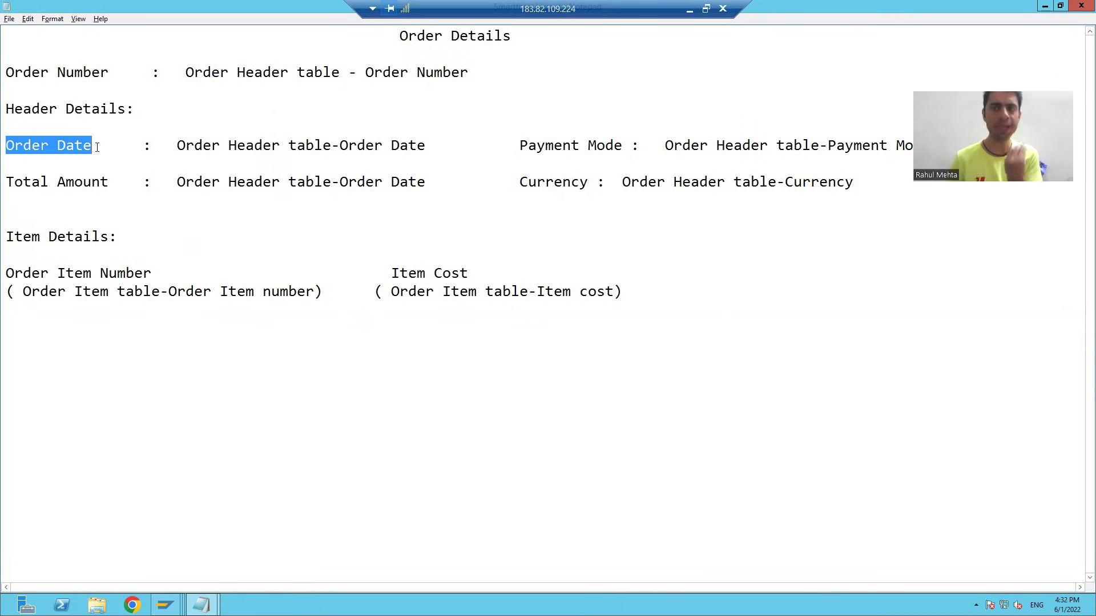
pyautogui.click(361, 145)
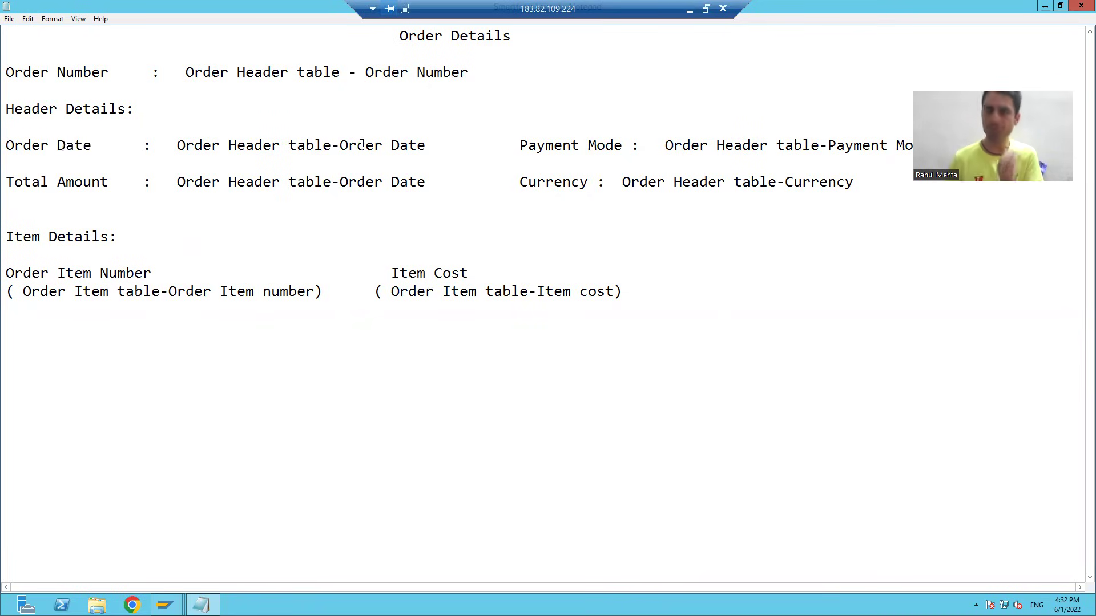
pyautogui.click(535, 145)
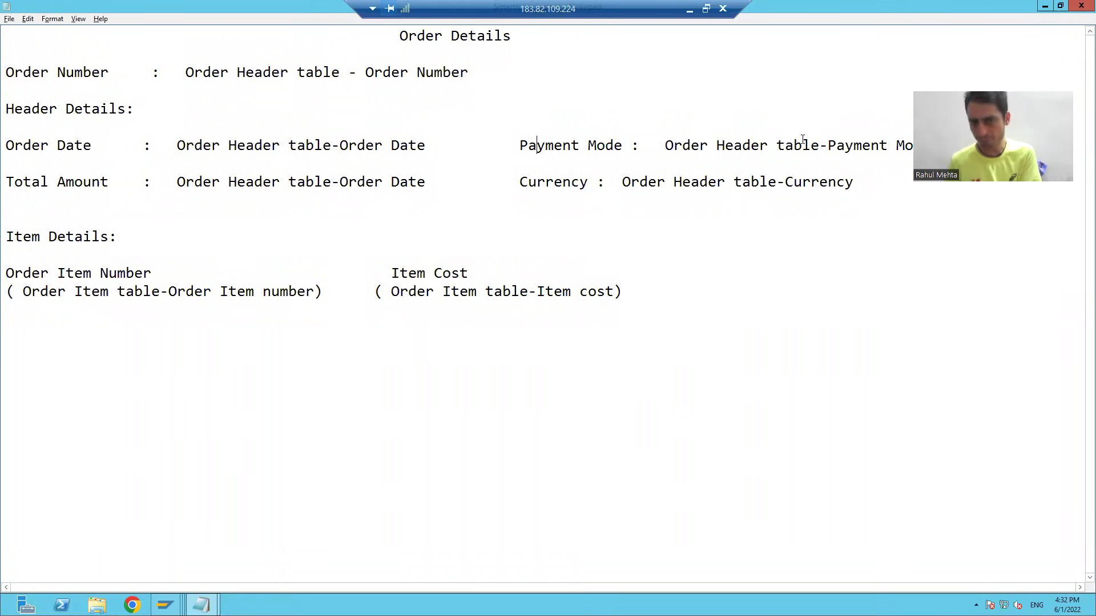
pyautogui.click(802, 145)
pyautogui.click(92, 182)
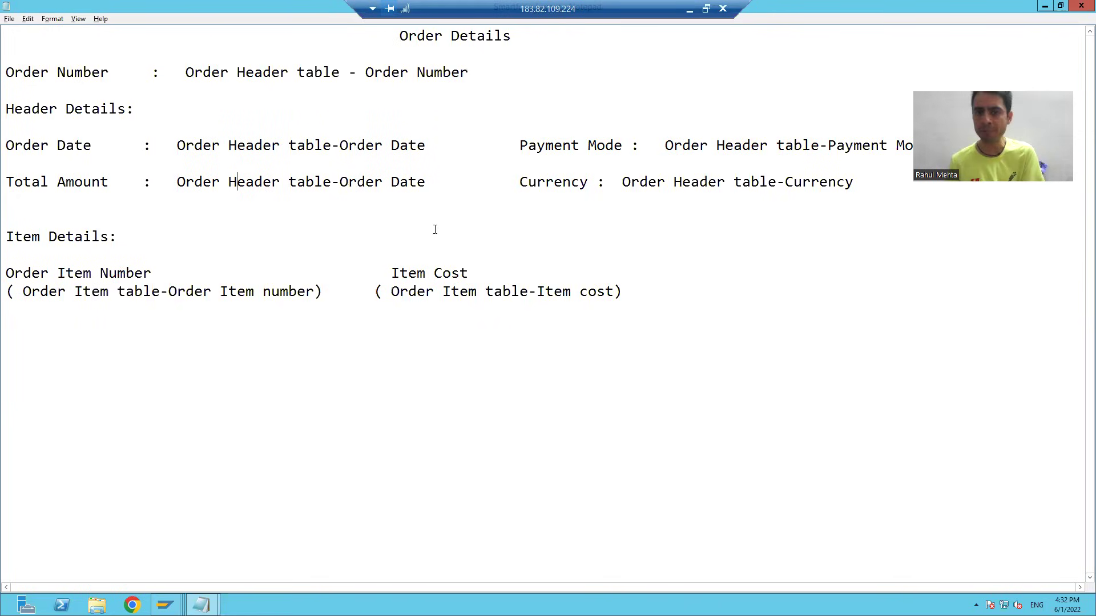
pyautogui.click(699, 182)
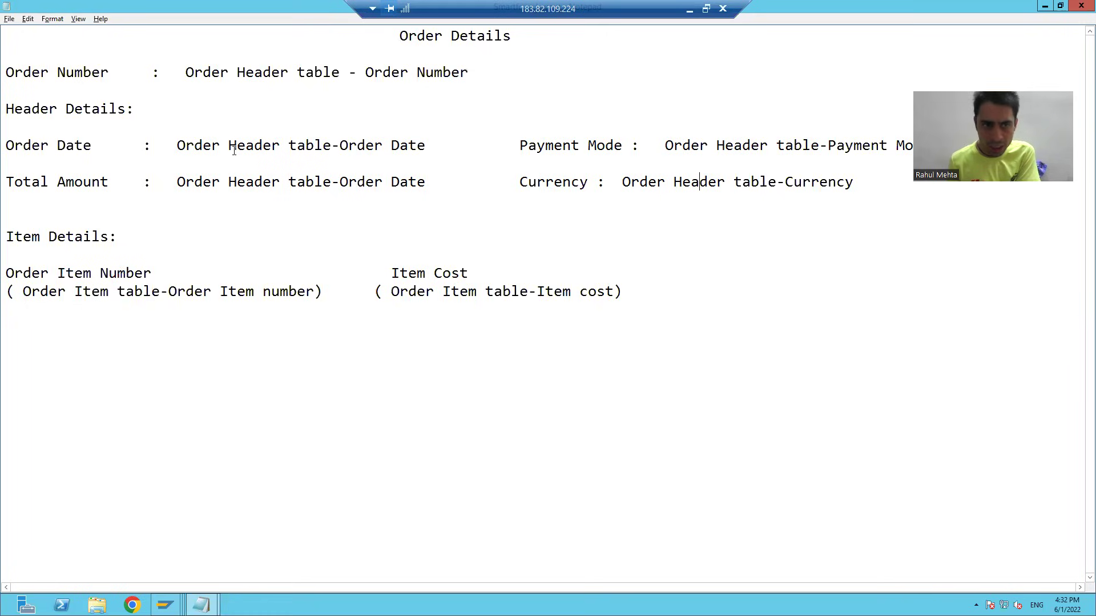
pyautogui.moveTo(7, 146); pyautogui.dragTo(909, 174)
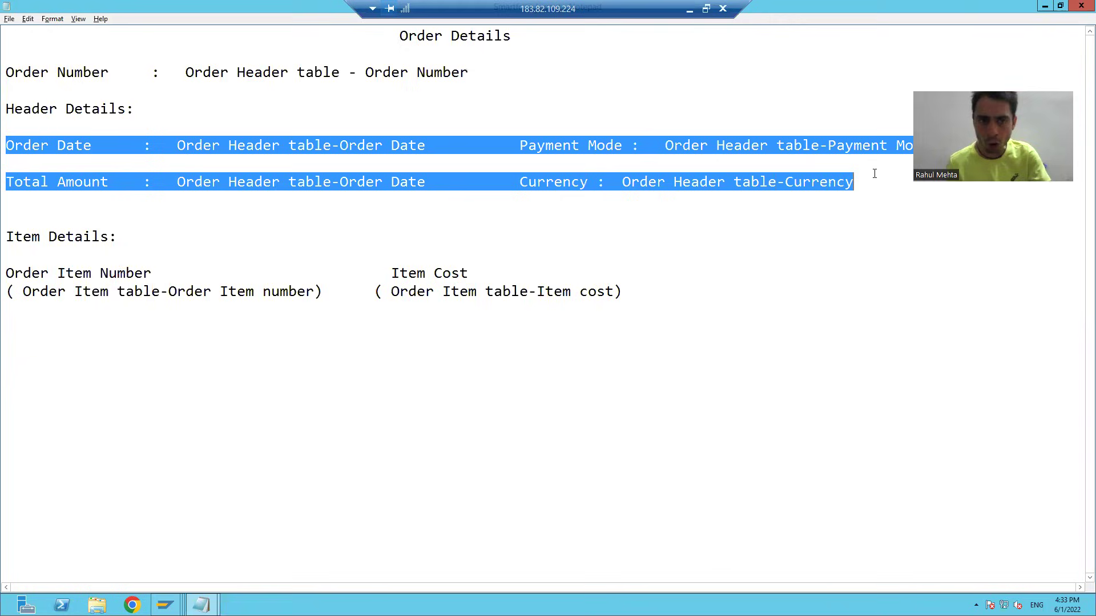
pyautogui.click(360, 182)
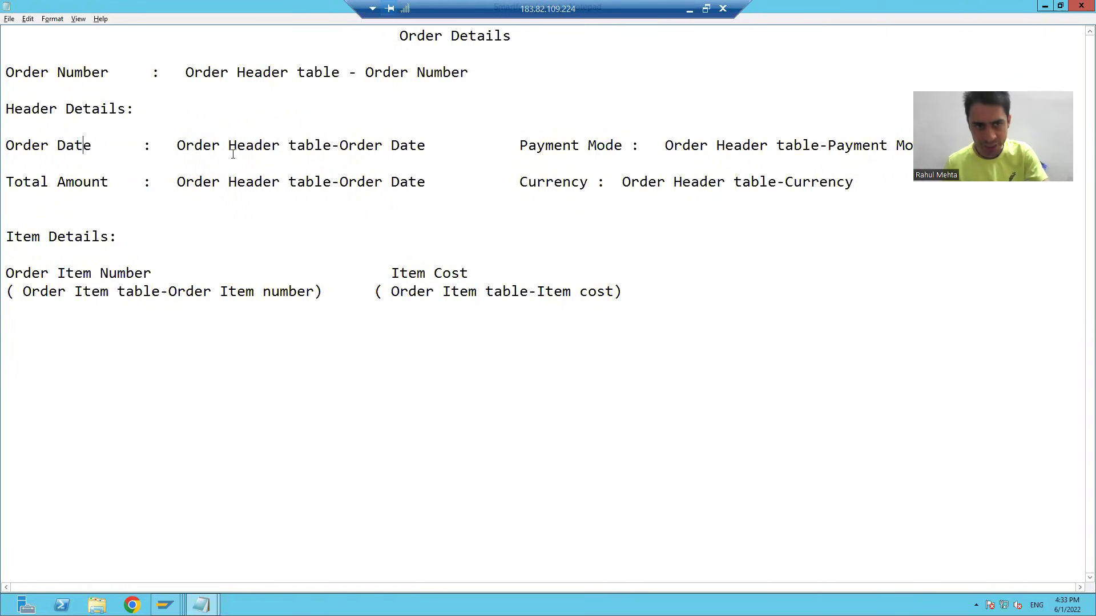
pyautogui.click(526, 145)
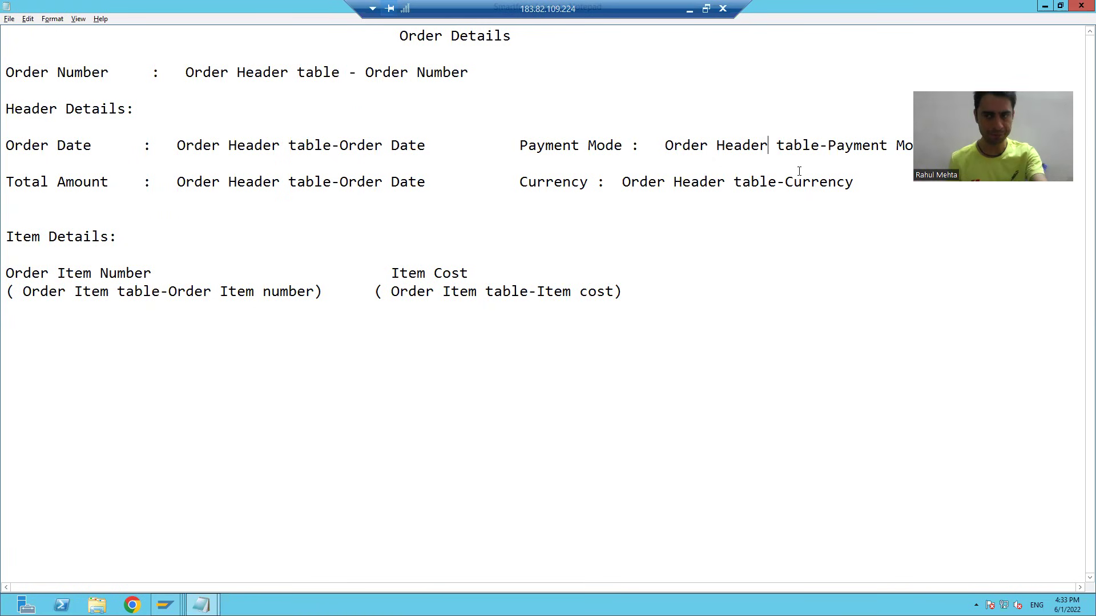
# - Switch back to the SAP Form Builder and create a template under the Header Values window %WINDOW4
pyautogui.hotkey('alt', 'Tab')
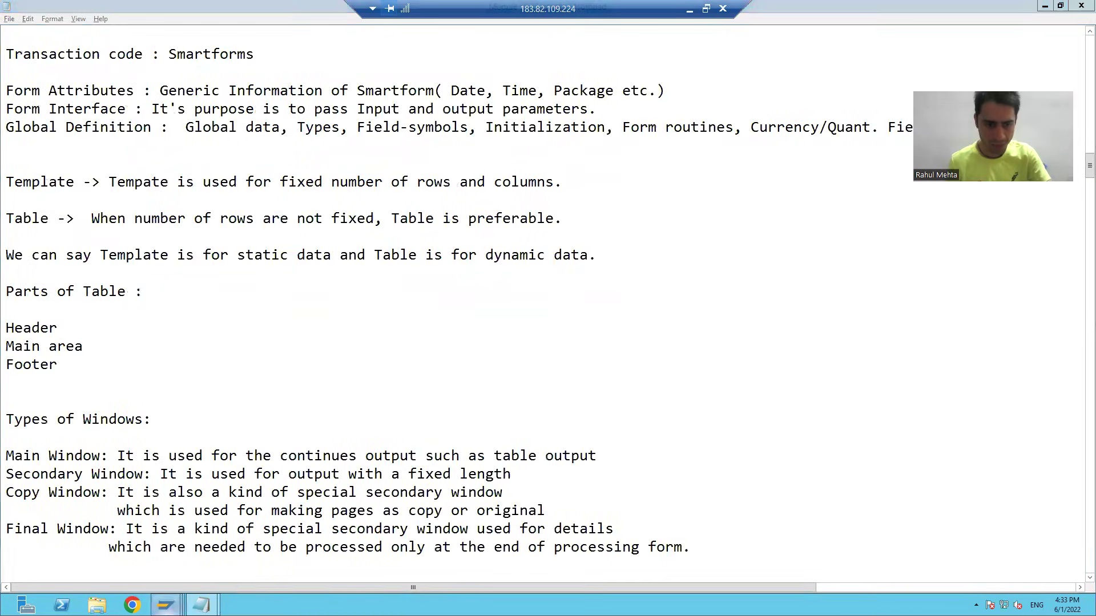
pyautogui.moveTo(165, 604)
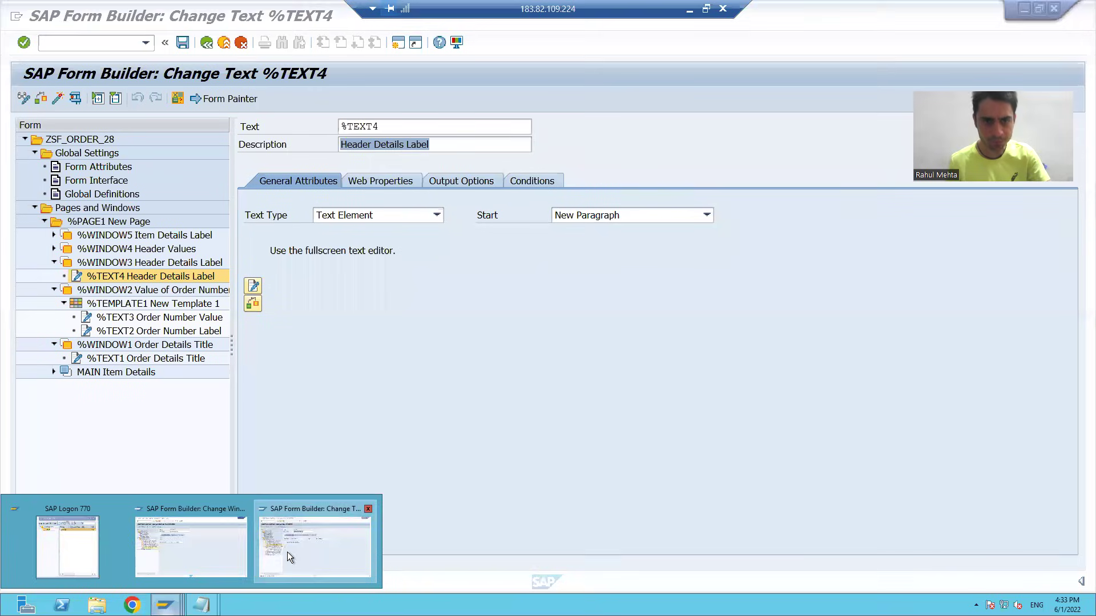
pyautogui.click(287, 553)
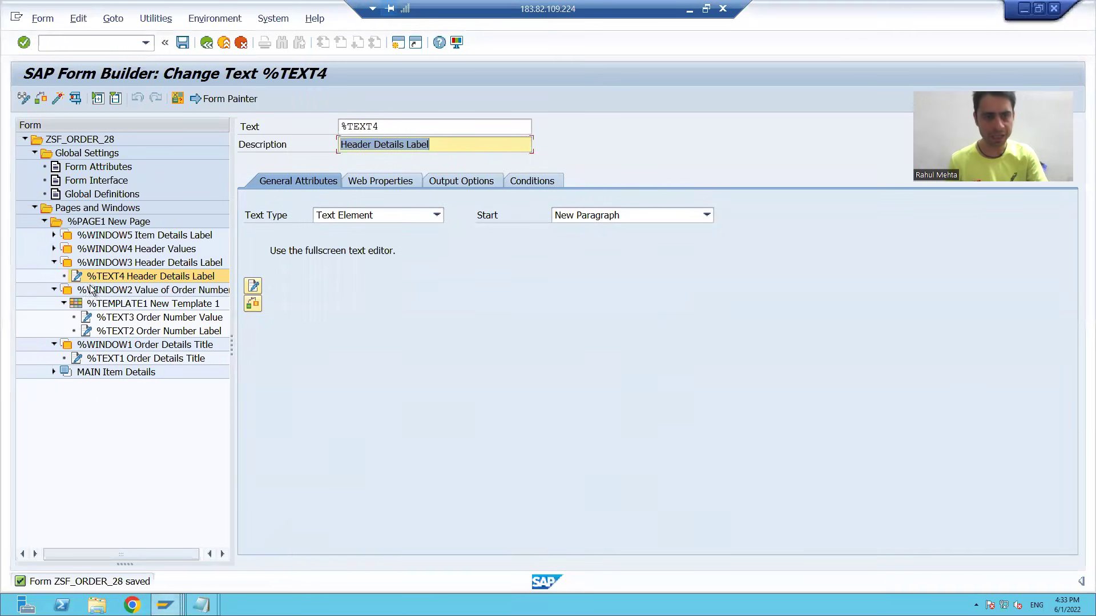
pyautogui.click(111, 249)
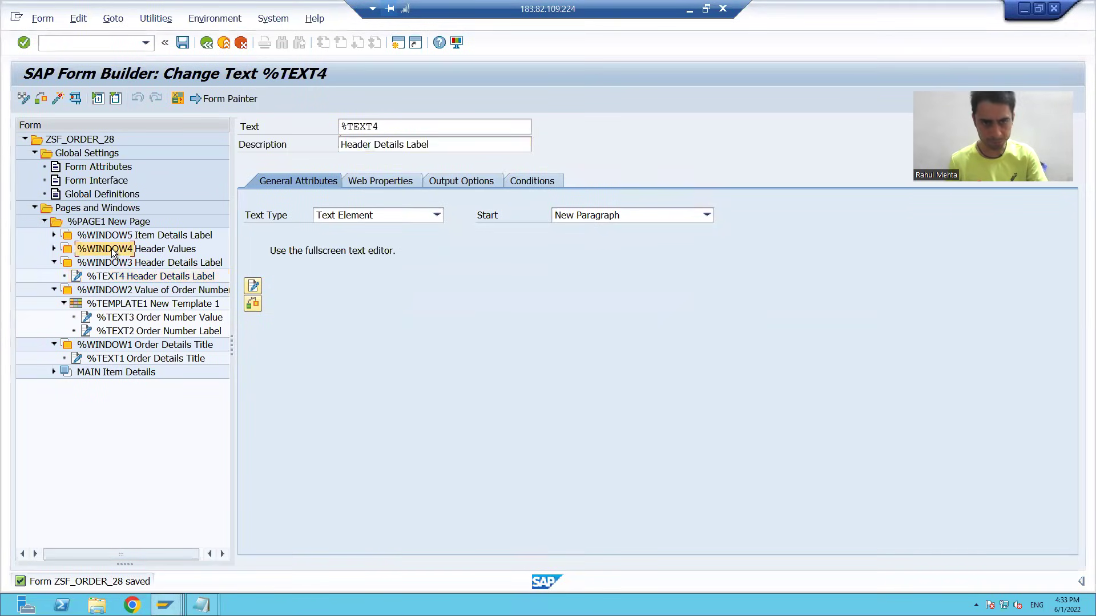
pyautogui.rightClick(111, 249)
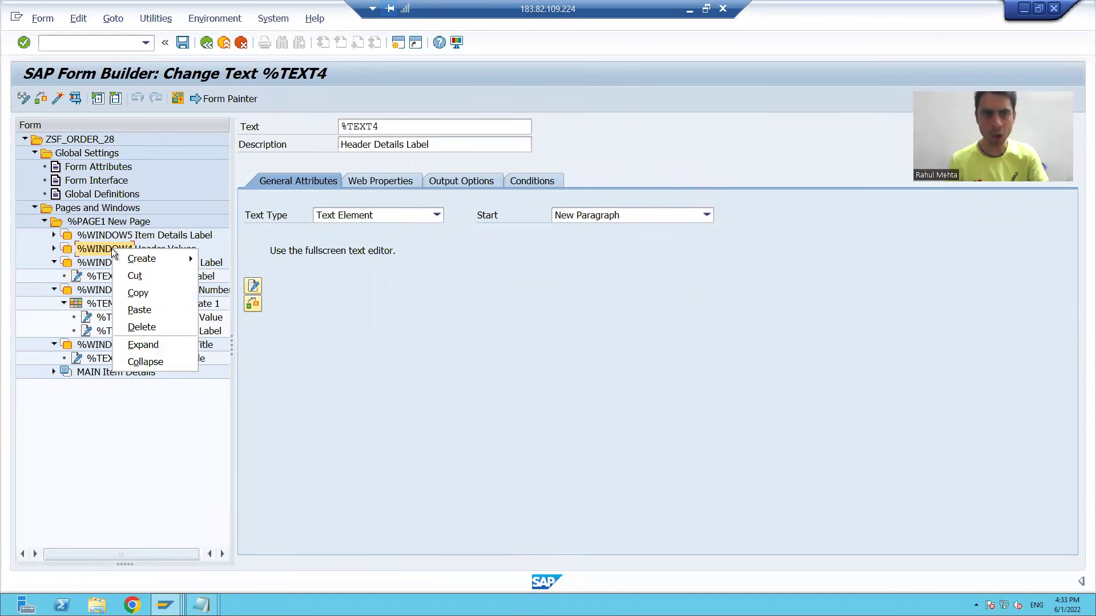
pyautogui.moveTo(127, 262)
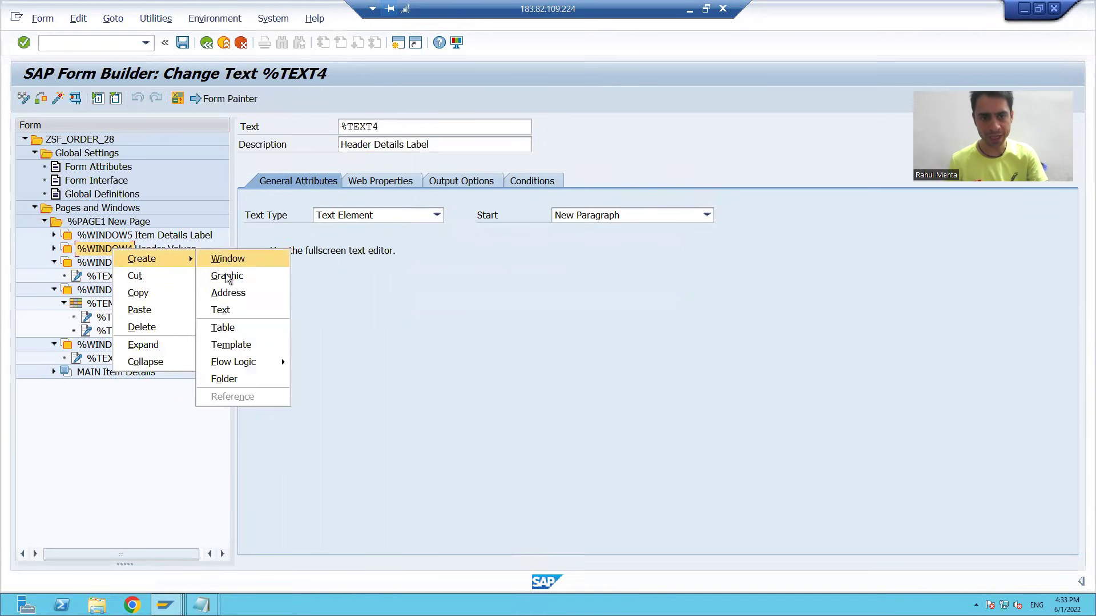
pyautogui.click(232, 345)
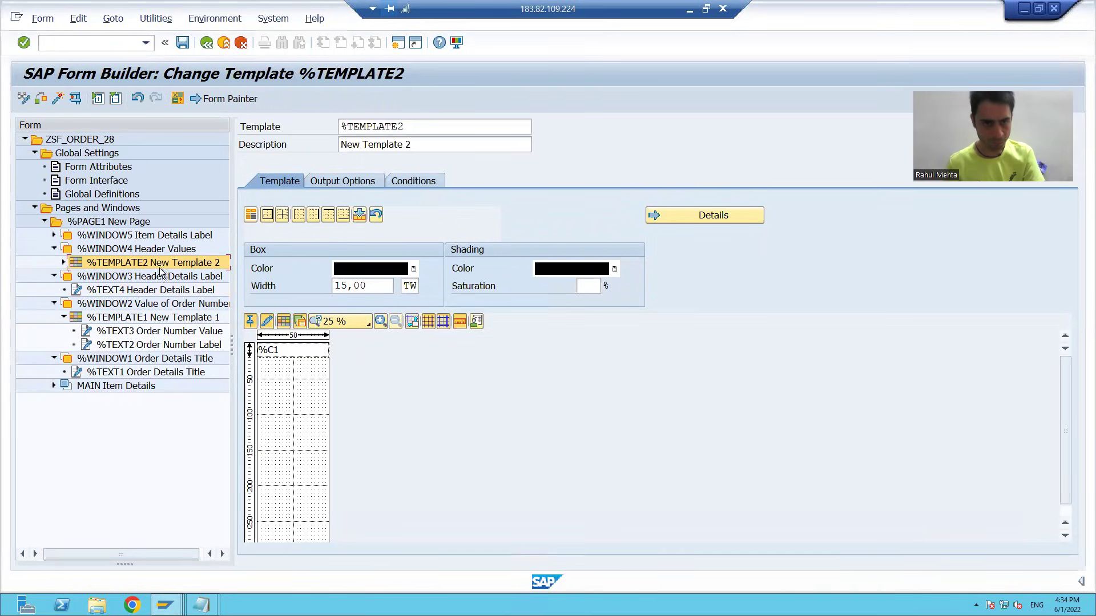
# - Check the width and height of the Header Values window in its output options
pyautogui.click(152, 248)
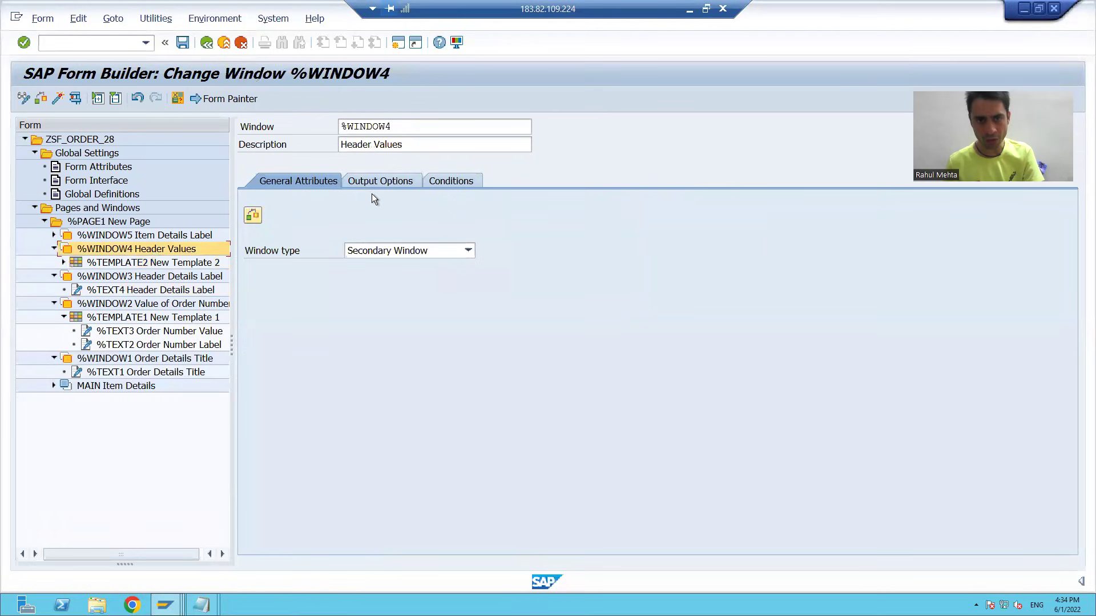
pyautogui.click(375, 182)
pyautogui.click(591, 233)
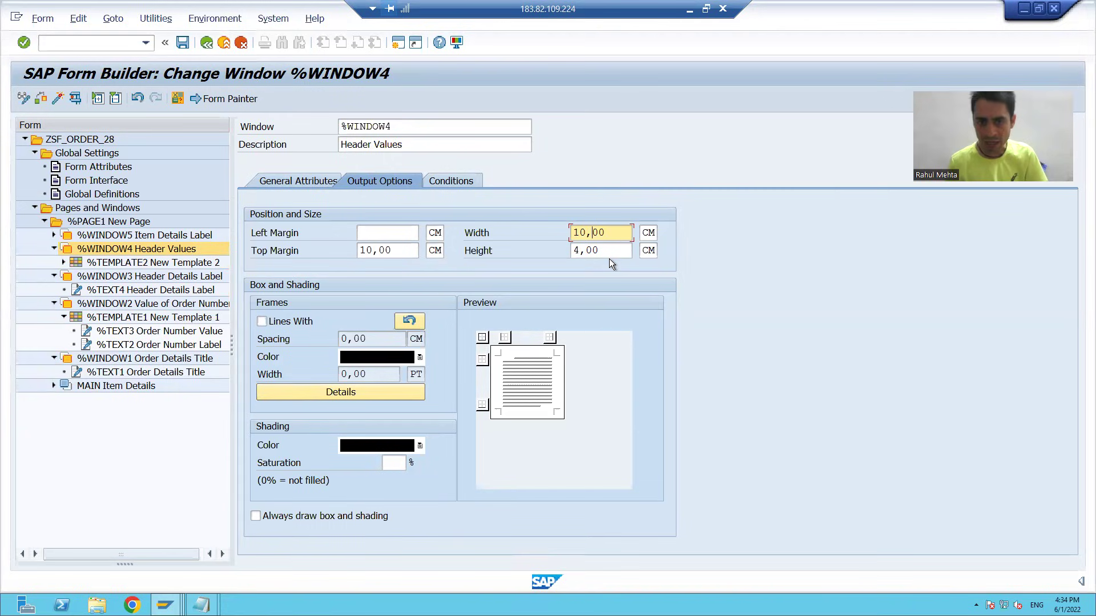
pyautogui.click(608, 251)
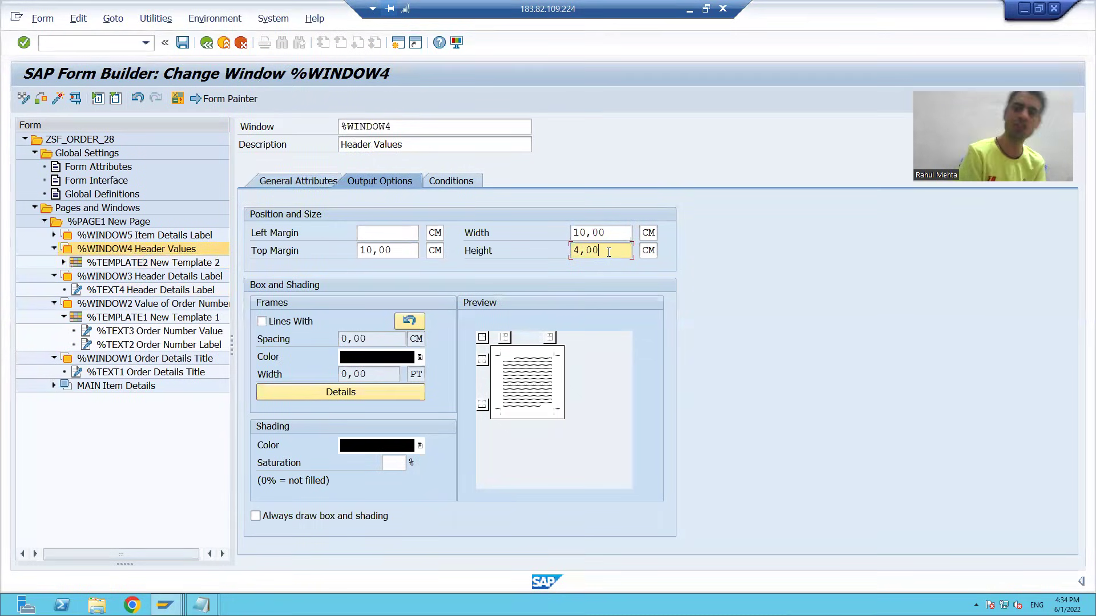
# - Open the line and column width details of the new template %TEMPLATE2
pyautogui.click(121, 264)
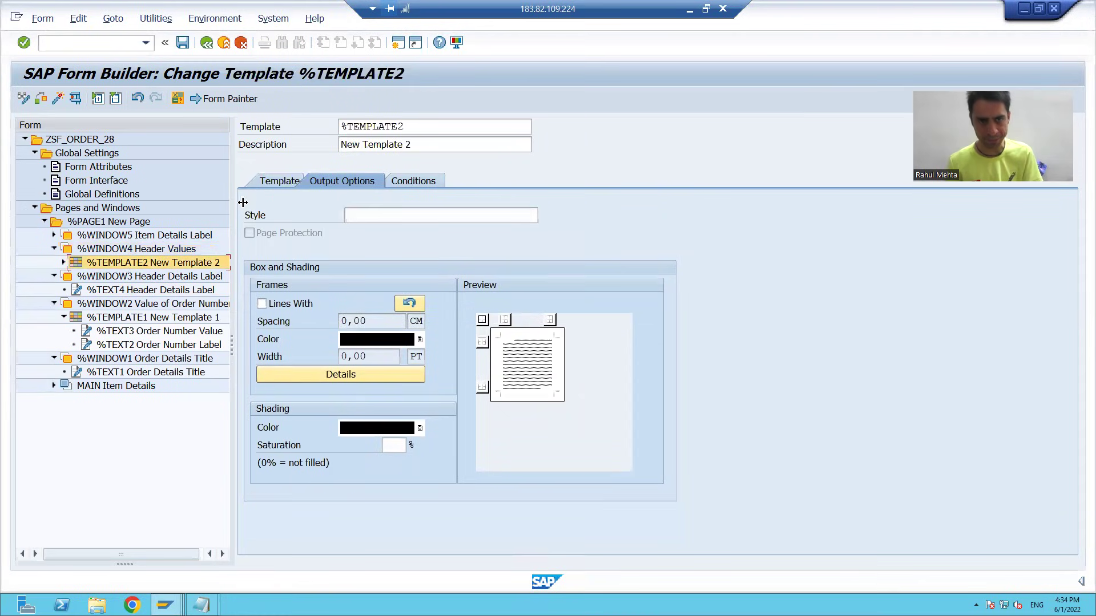
pyautogui.click(266, 180)
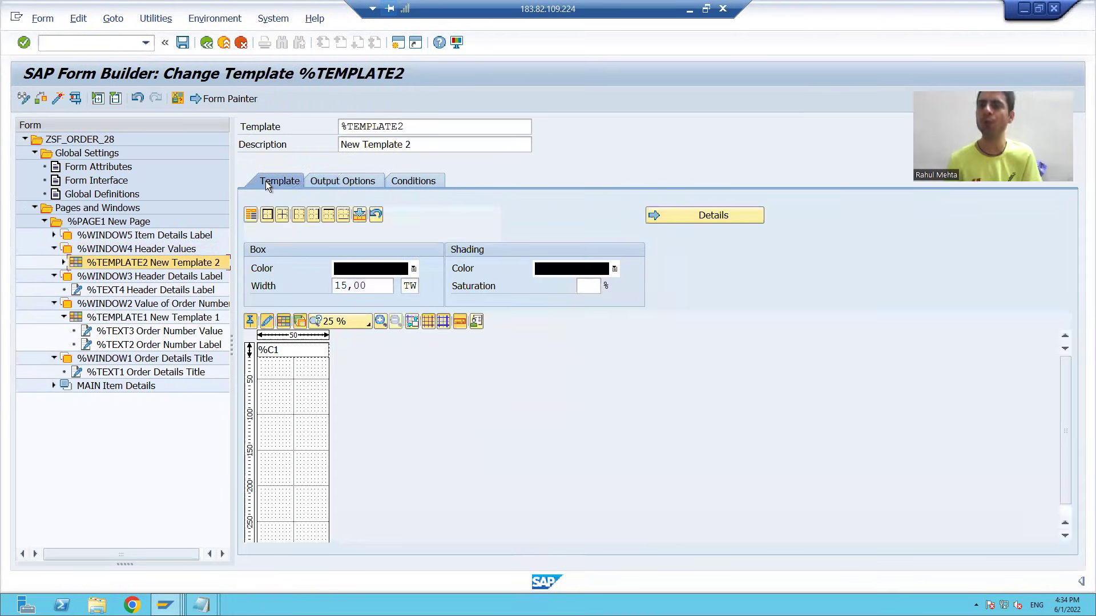
pyautogui.click(704, 215)
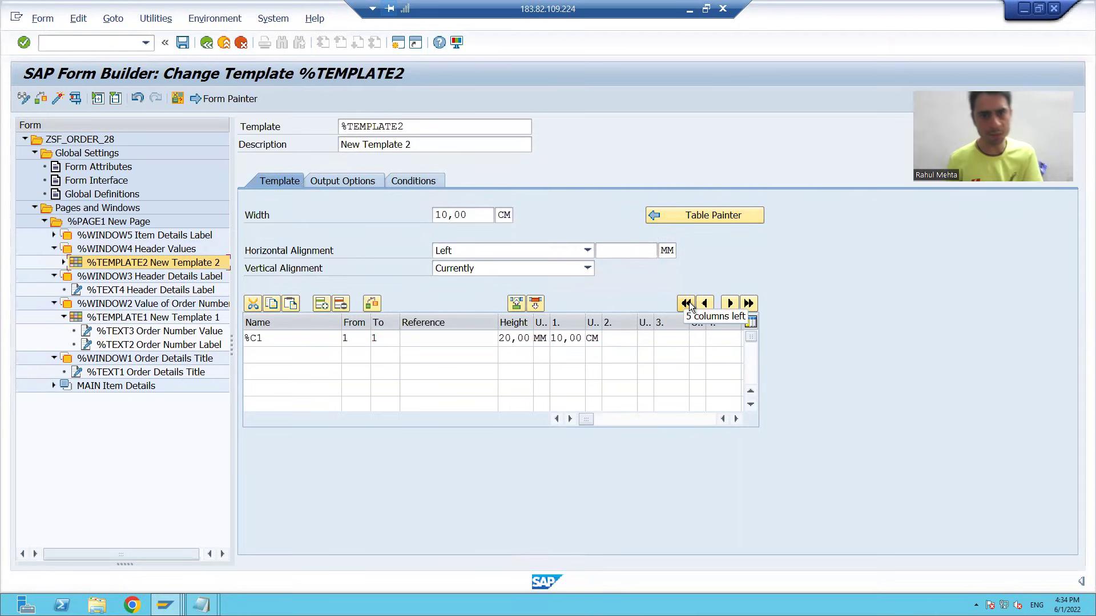
pyautogui.click(465, 215)
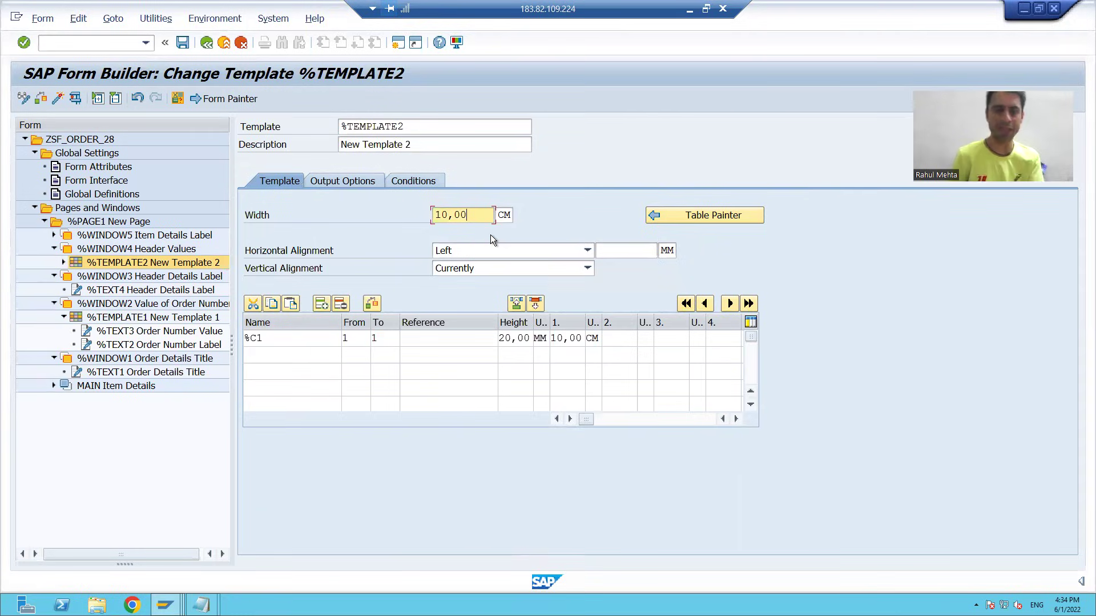
# - Review the Header Details rows in the Smartform Layout note to work out which columns the template needs
pyautogui.hotkey('alt', 'Tab')
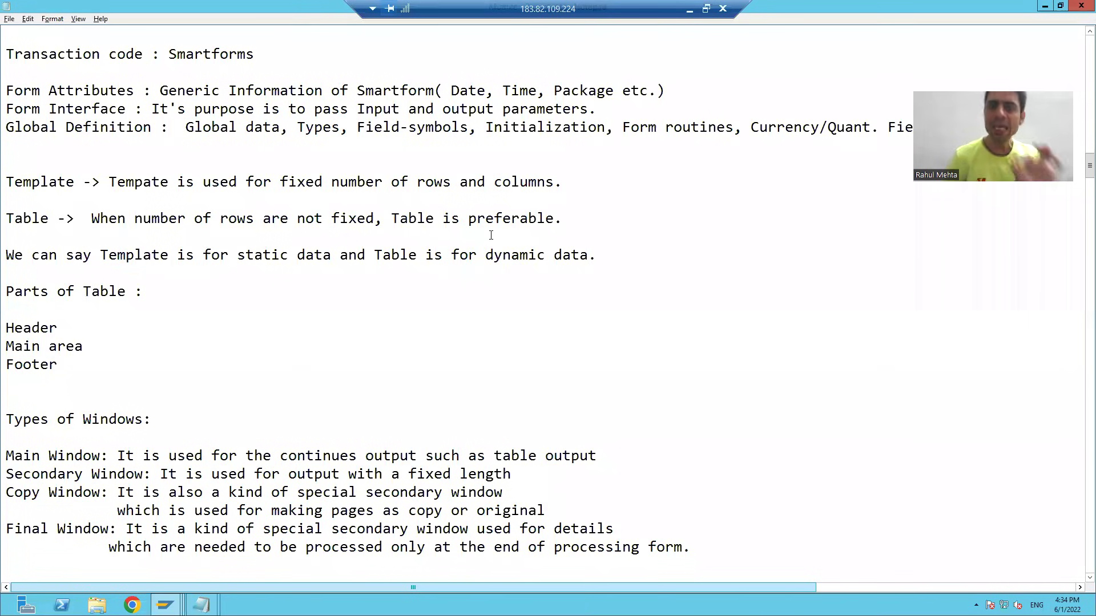
pyautogui.hotkey('alt', 'Tab')
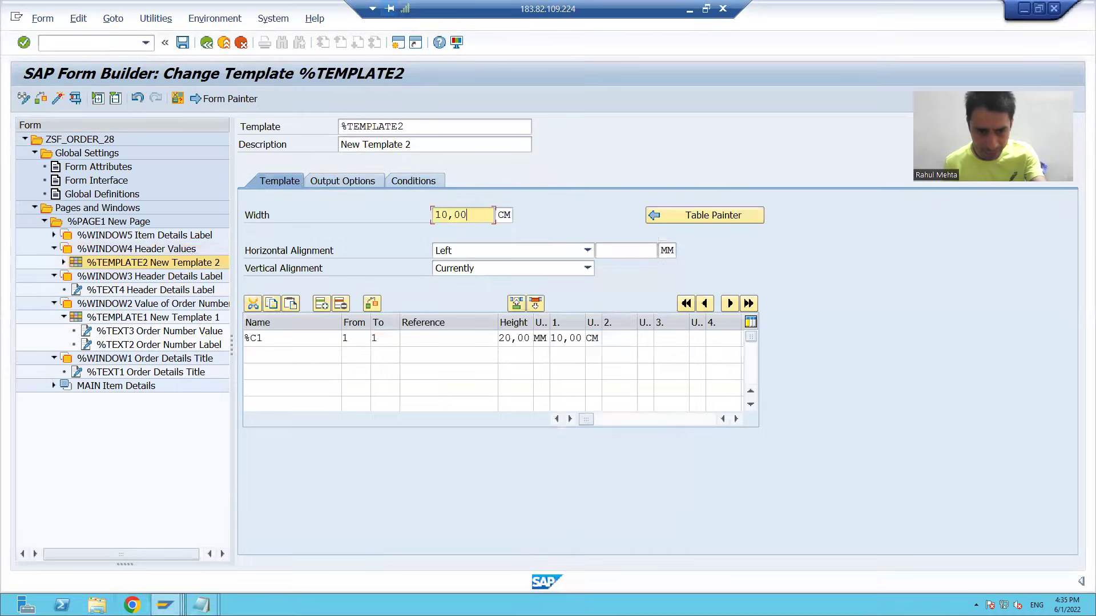
pyautogui.moveTo(201, 605)
pyautogui.click(166, 546)
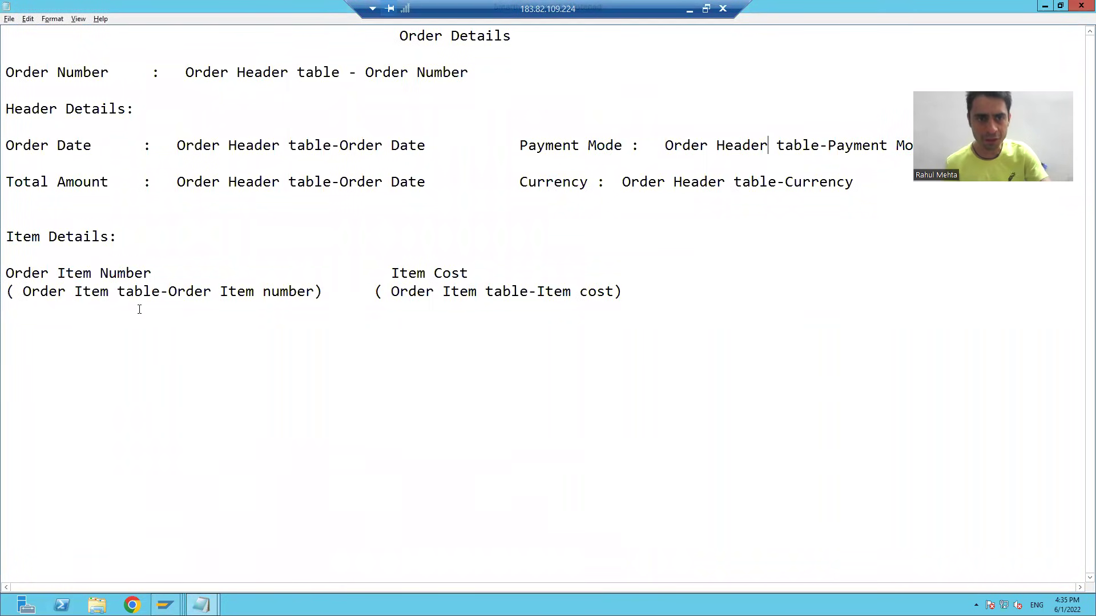
pyautogui.moveTo(6, 146); pyautogui.dragTo(88, 150)
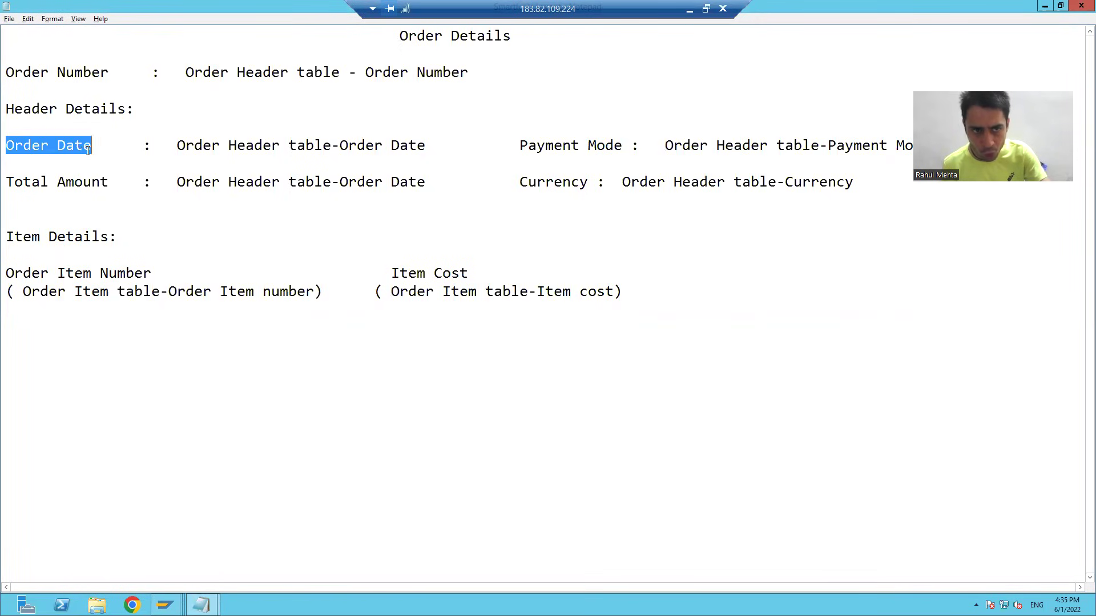
pyautogui.moveTo(170, 145); pyautogui.dragTo(413, 143)
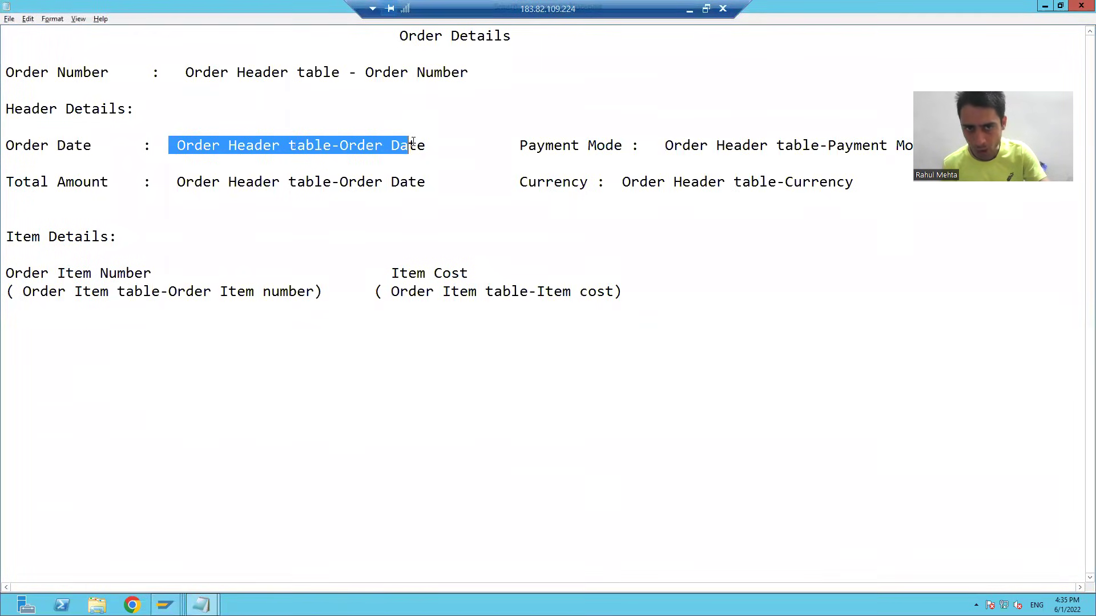
pyautogui.moveTo(502, 145); pyautogui.dragTo(836, 146)
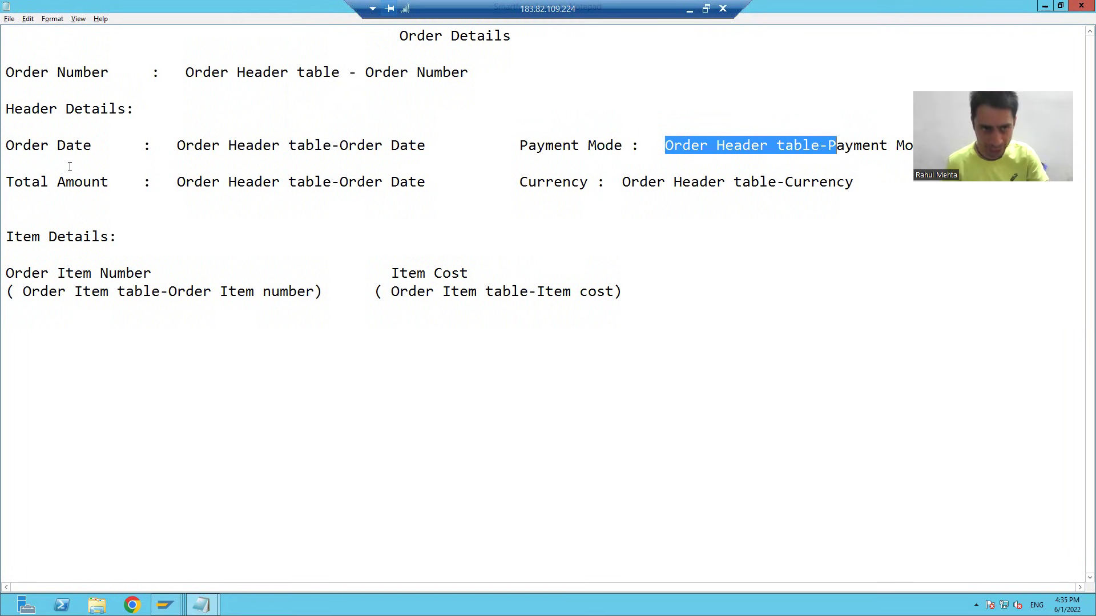
pyautogui.click(53, 186)
pyautogui.click(254, 181)
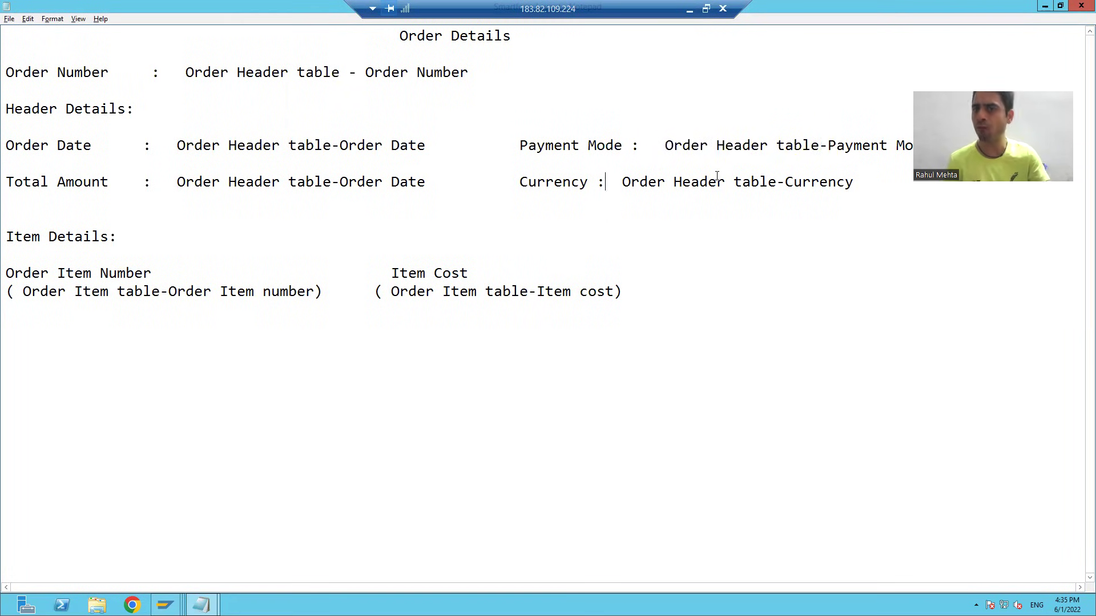
# - Return to the SAP Form Builder and set the first column width of template line %C1 to 2,00 CM
pyautogui.hotkey('alt', 'Tab')
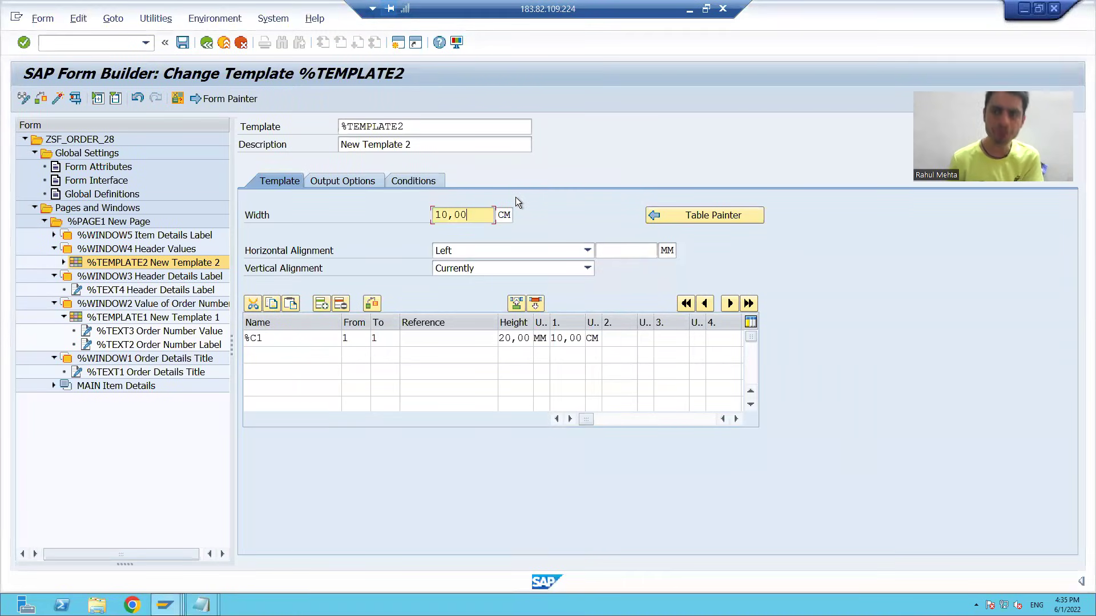
pyautogui.click(563, 338)
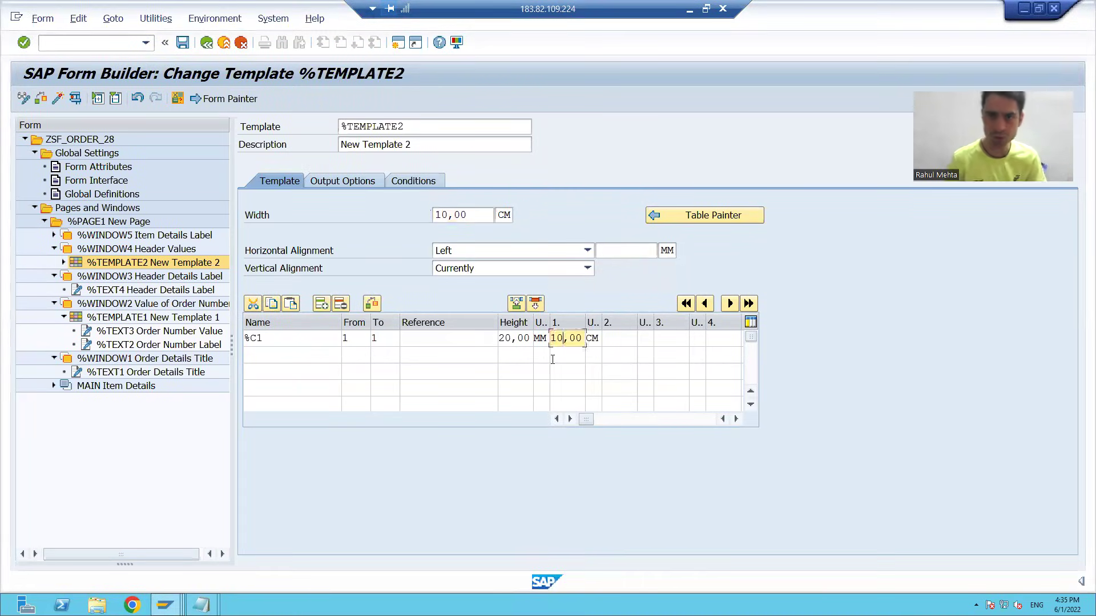
pyautogui.press('BackSpace')
pyautogui.press('BackSpace')
pyautogui.write('2')
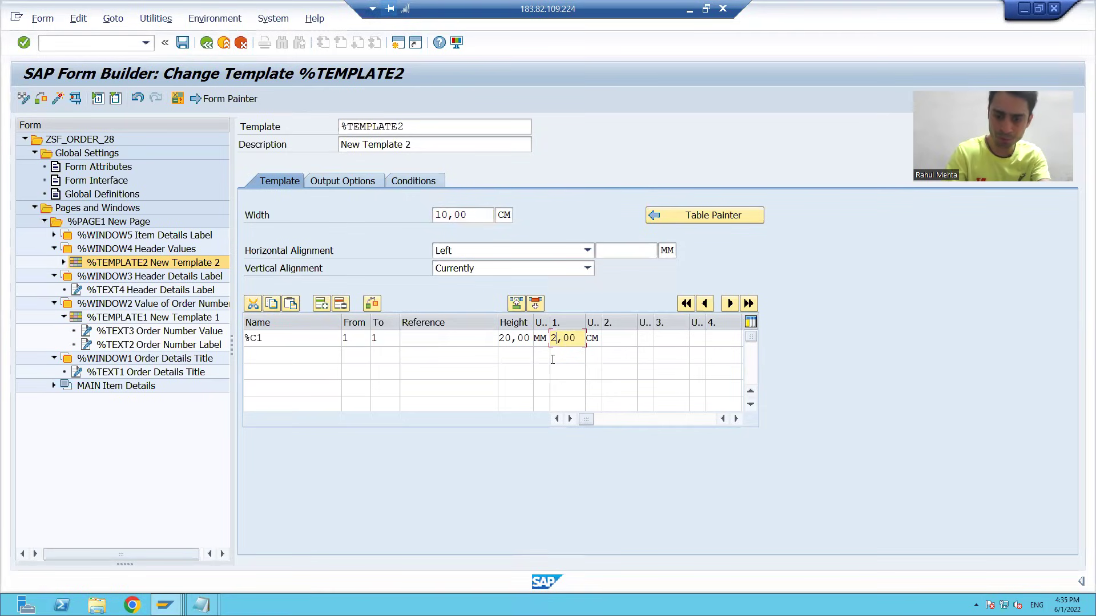
# - Set the widths of the four columns of template line %C1 to 2,50 CM each
pyautogui.press('BackSpace')
pyautogui.write('5')
pyautogui.press('Tab')
pyautogui.press('Tab')
pyautogui.write('2,50')
pyautogui.press('Tab')
pyautogui.write('CM')
pyautogui.press('Tab')
pyautogui.write('2,50')
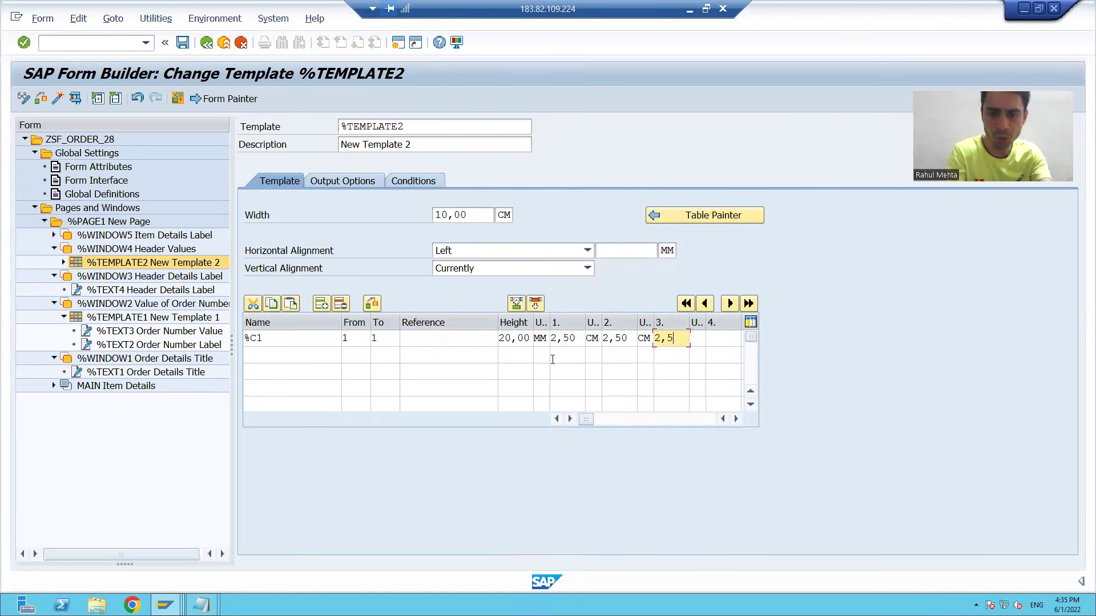
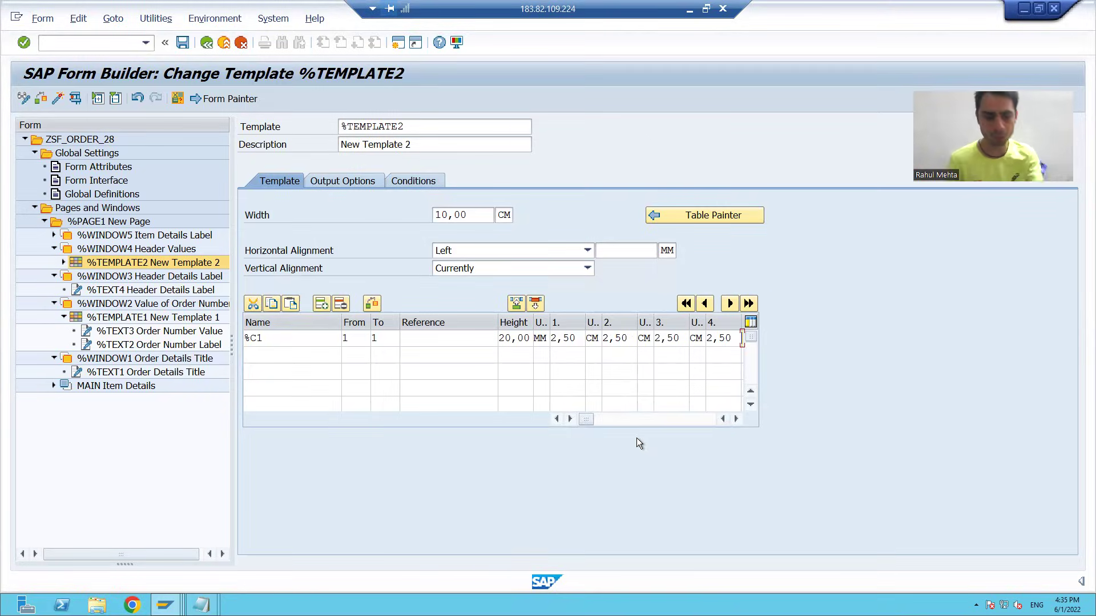
# - Check the Header Details rows in the layout note and set template line %C1 to run from 1 to 2
pyautogui.hotkey('alt', 'Tab')
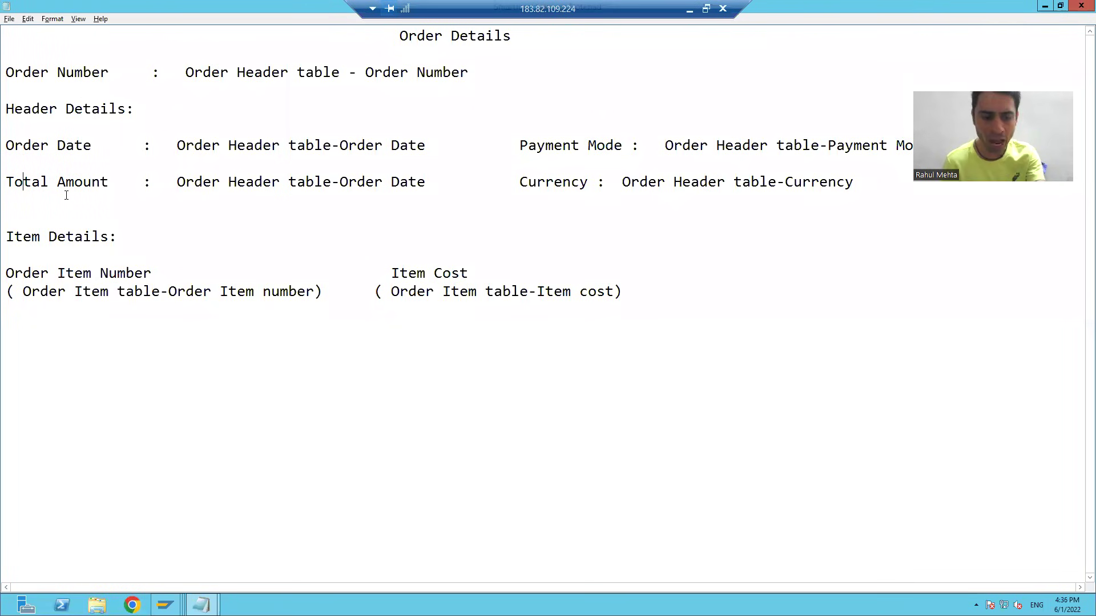
pyautogui.hotkey('alt', 'Tab')
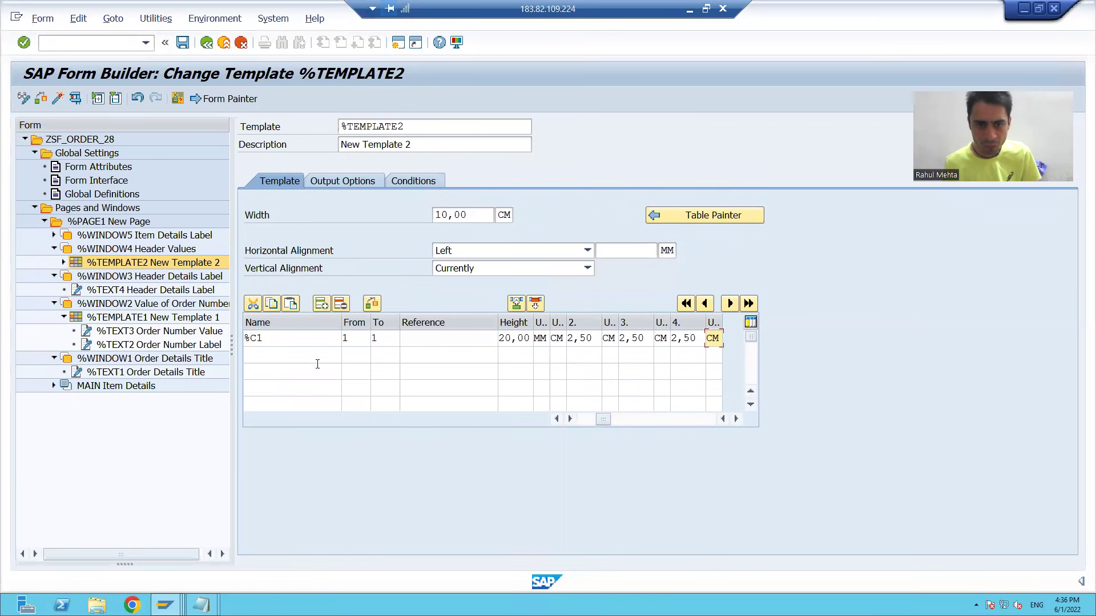
pyautogui.click(350, 339)
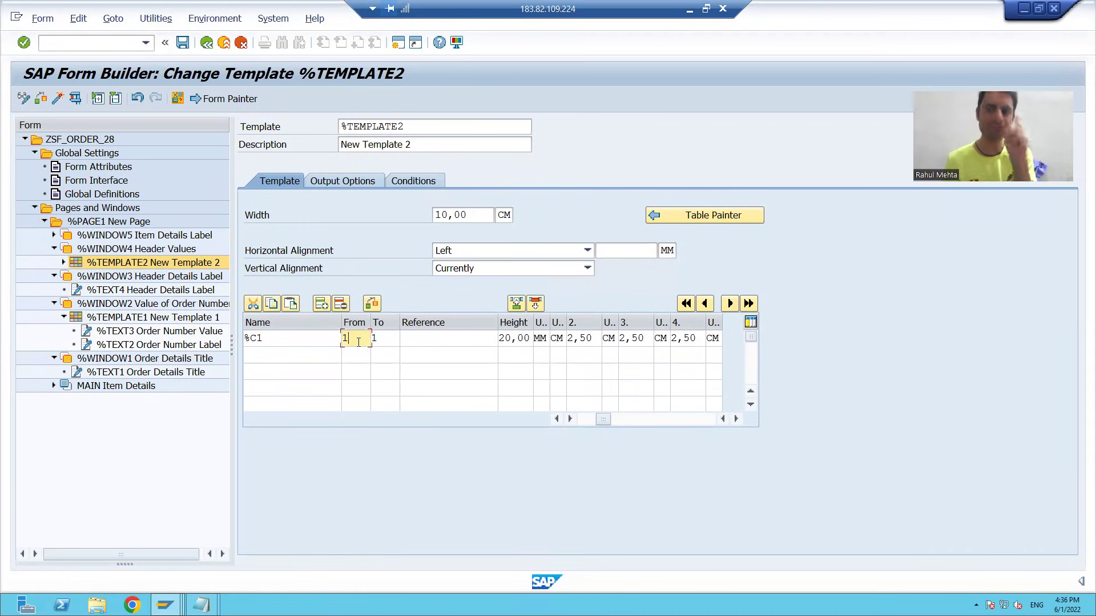
pyautogui.click(394, 342)
pyautogui.press('BackSpace')
pyautogui.write('2')
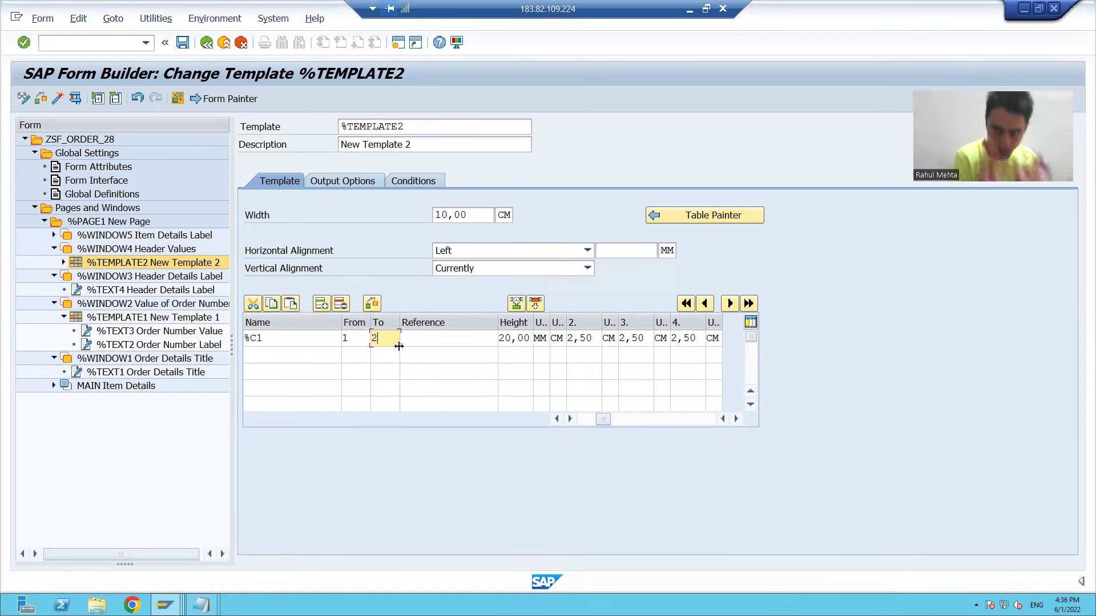
# - Set the height of template line %C1 to 2,00 CM
pyautogui.click(503, 340)
pyautogui.press('BackSpace')
pyautogui.press('Tab')
pyautogui.write('CM')
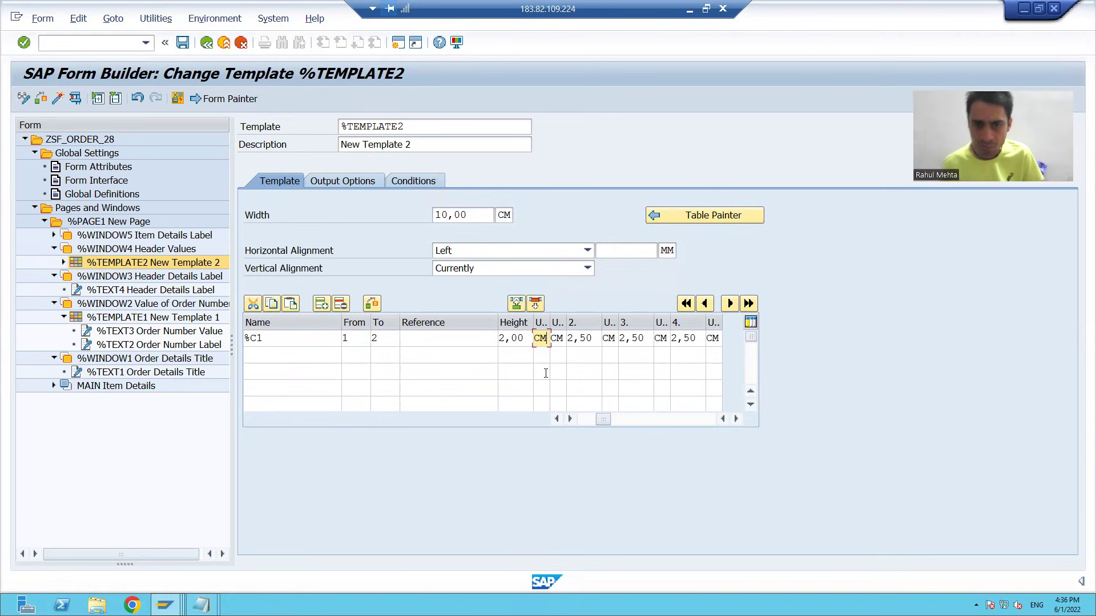
# - Try a height of 4,00 CM for template line %C1
pyautogui.click(504, 341)
pyautogui.press('BackSpace')
pyautogui.write('4')
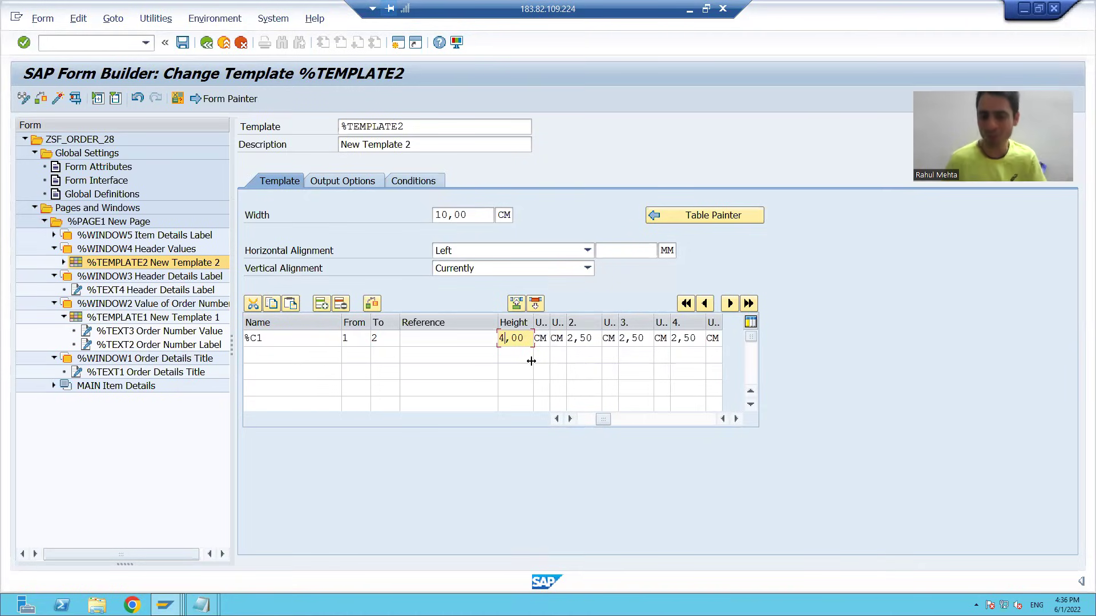
# - Set the height of line %C1 back to 2,00 CM and check the template definition
pyautogui.press('BackSpace')
pyautogui.write('2')
pyautogui.press('Return')
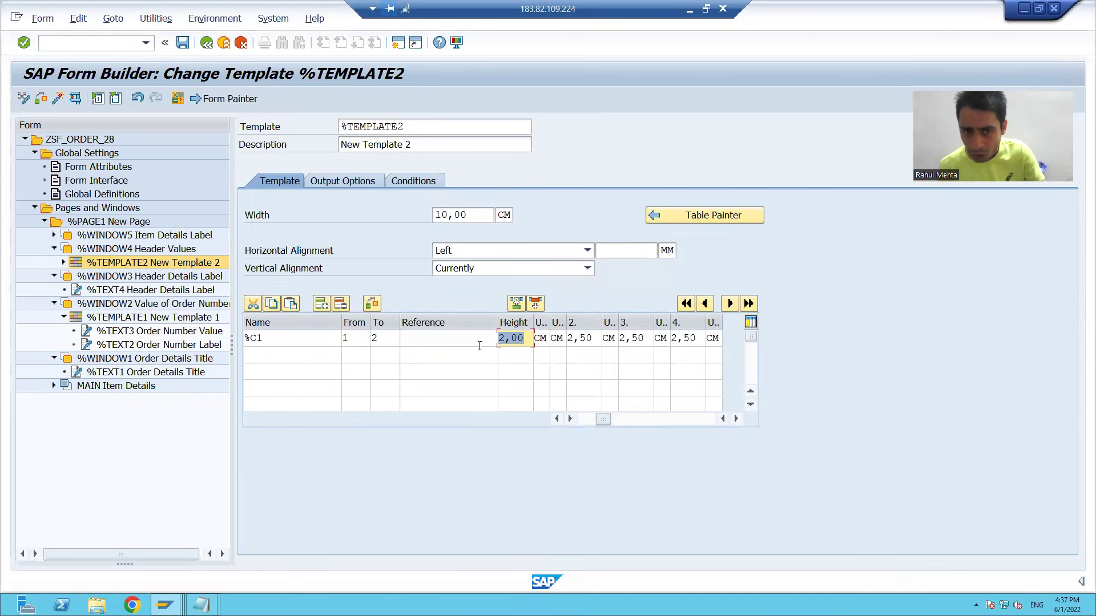
pyautogui.click(371, 303)
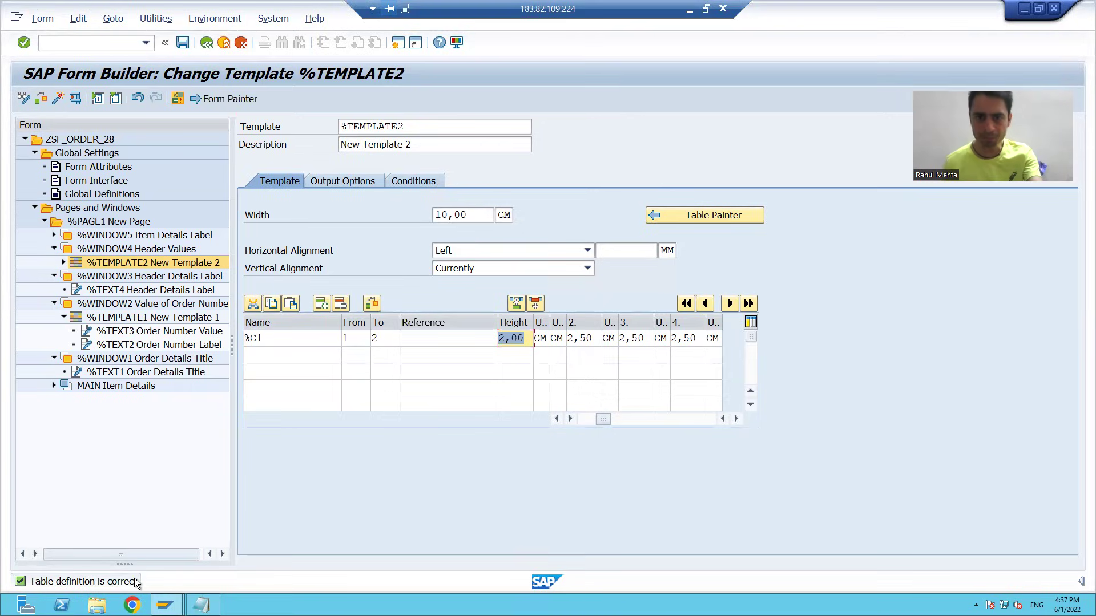
# - Review the Header Details labels and values in the layout note to work out which text elements the template needs
pyautogui.hotkey('alt', 'Tab')
pyautogui.click(75, 145)
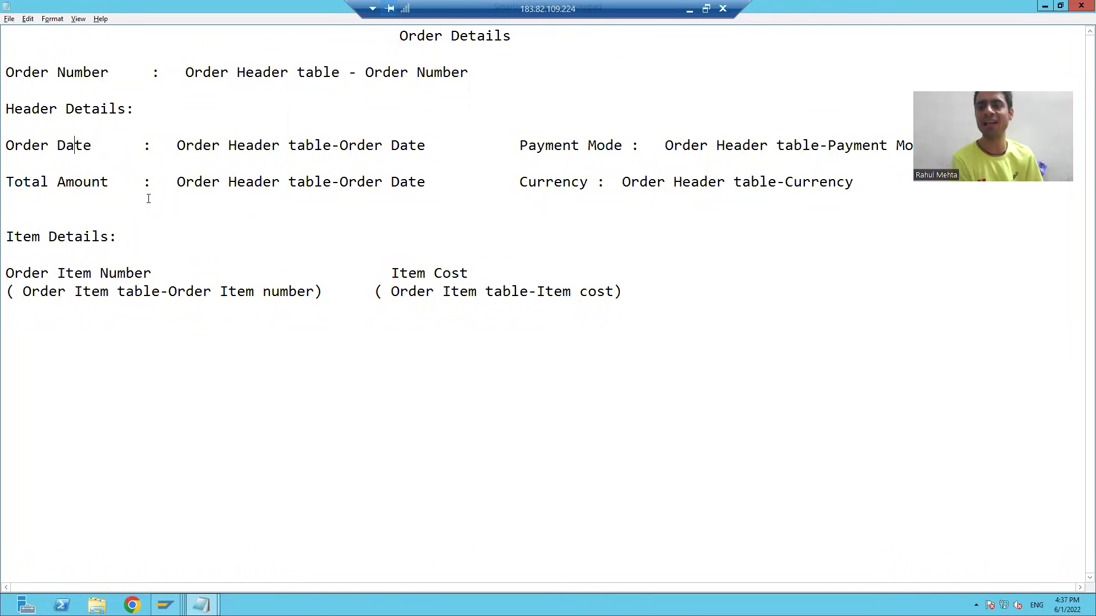
pyautogui.click(238, 146)
pyautogui.click(701, 144)
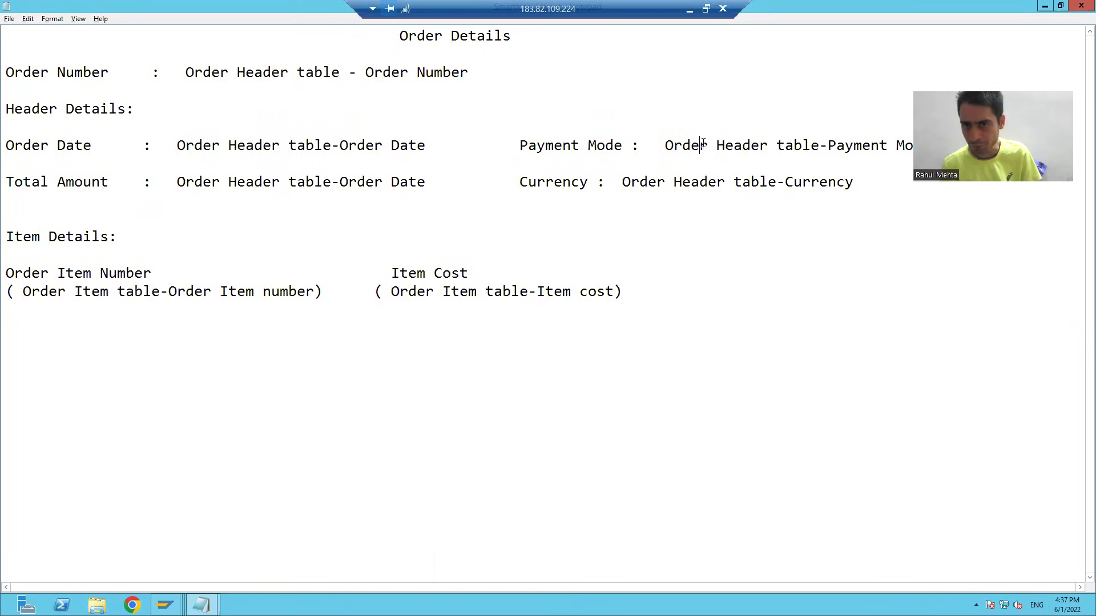
pyautogui.click(228, 182)
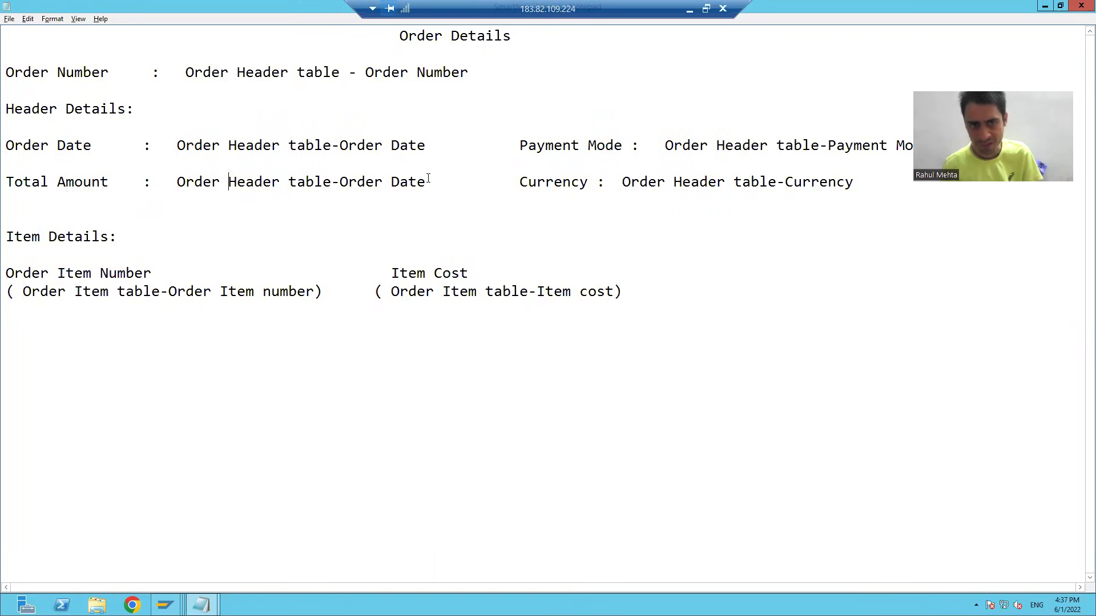
pyautogui.click(717, 182)
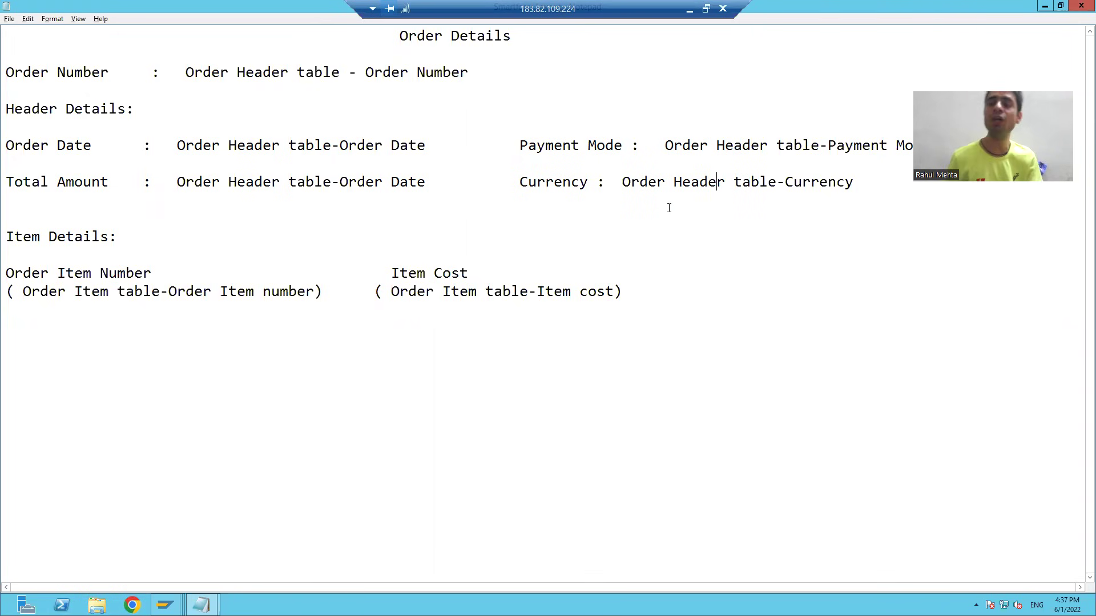
# - Return to the SAP Form Builder, create eight text nodes under template %TEMPLATE2 and save the form
pyautogui.hotkey('alt', 'Tab')
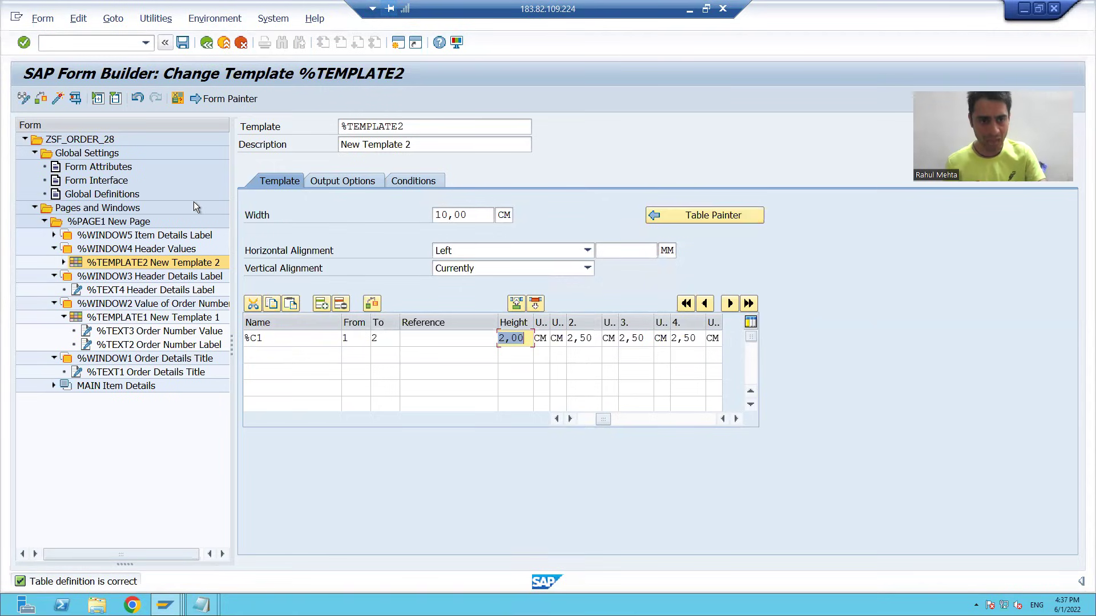
pyautogui.rightClick(136, 266)
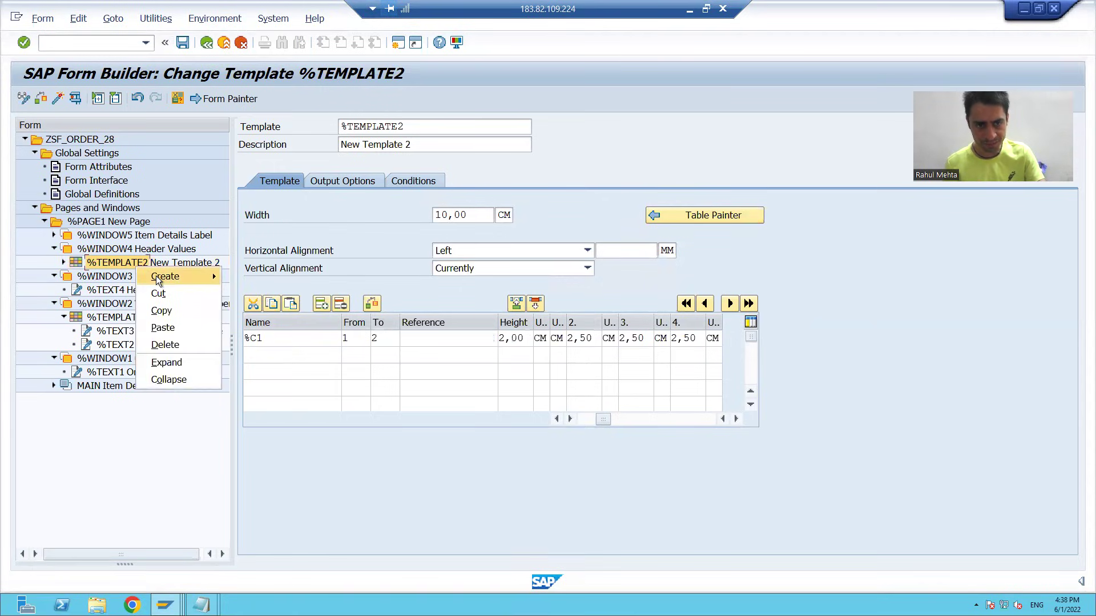
pyautogui.moveTo(165, 276)
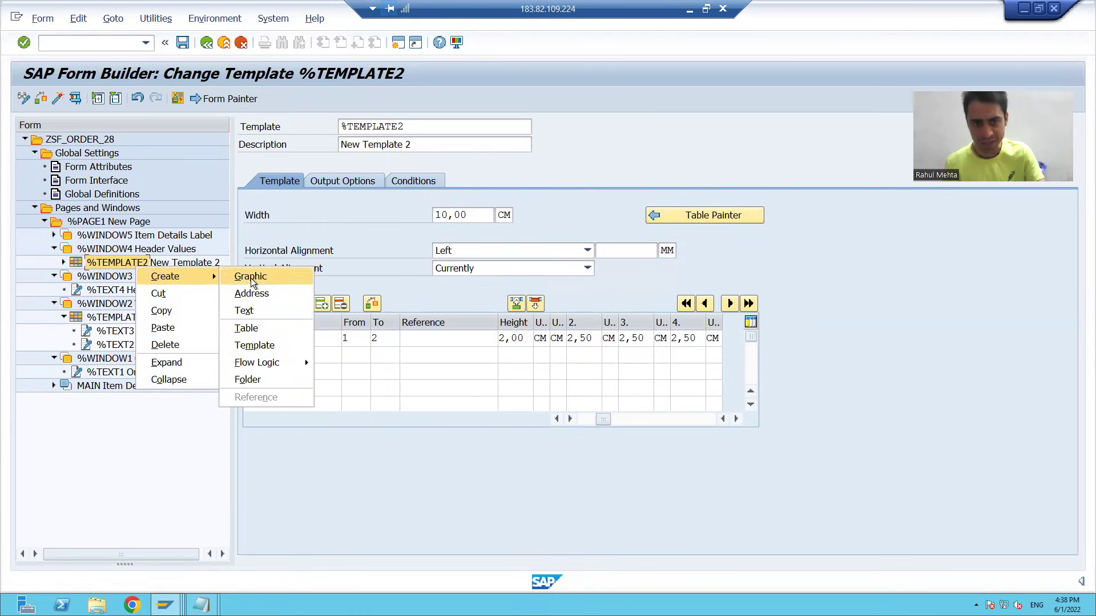
pyautogui.click(244, 313)
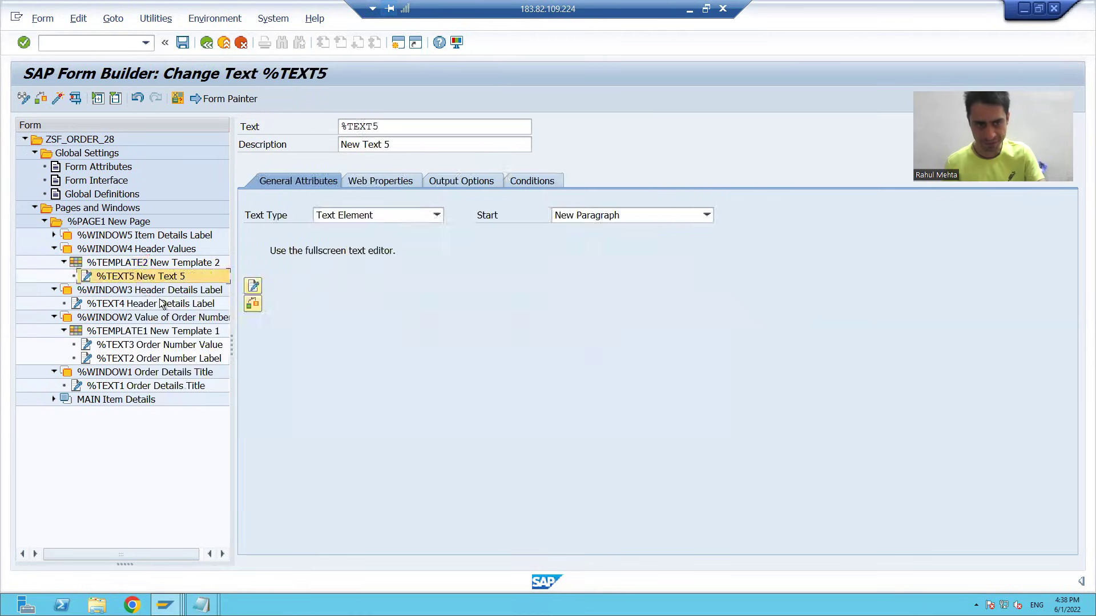
pyautogui.rightClick(124, 270)
pyautogui.moveTo(197, 274)
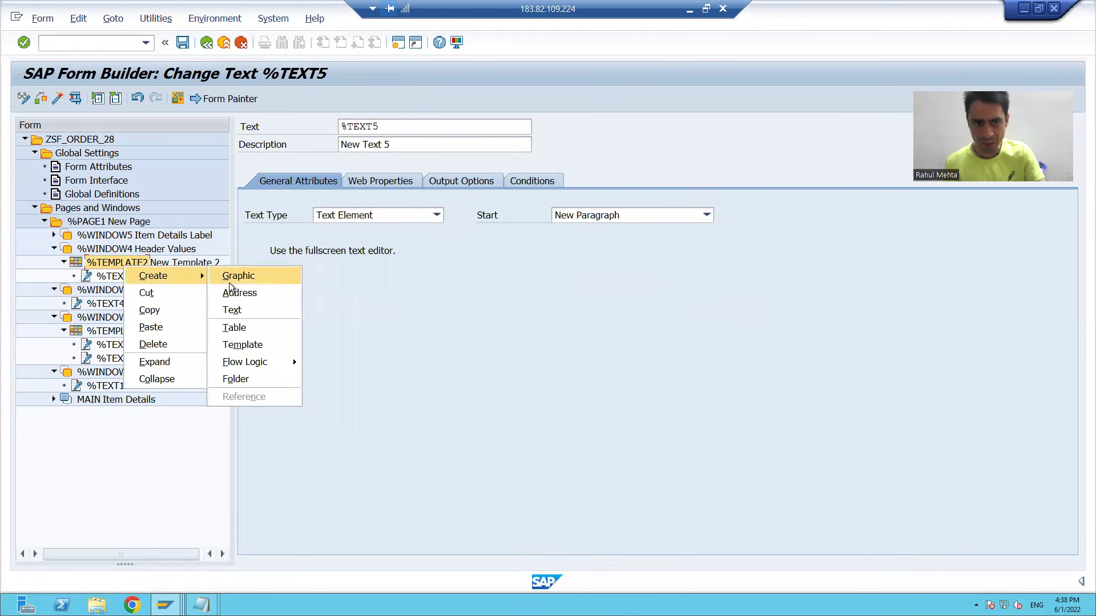
pyautogui.click(234, 312)
pyautogui.rightClick(134, 264)
pyautogui.moveTo(194, 266)
pyautogui.click(243, 308)
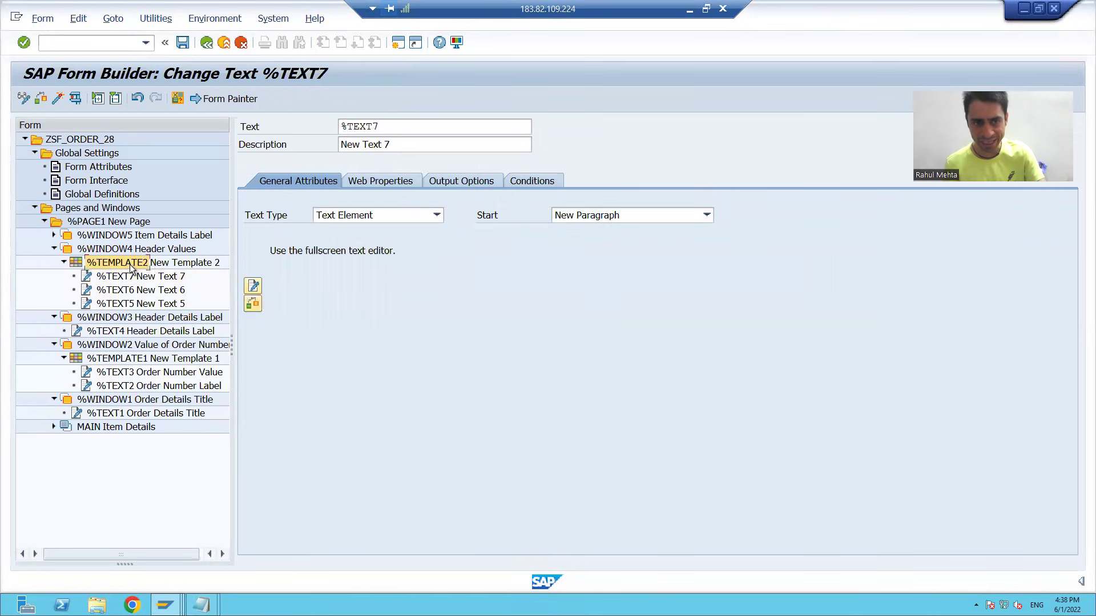
pyautogui.rightClick(130, 266)
pyautogui.moveTo(200, 274)
pyautogui.click(242, 308)
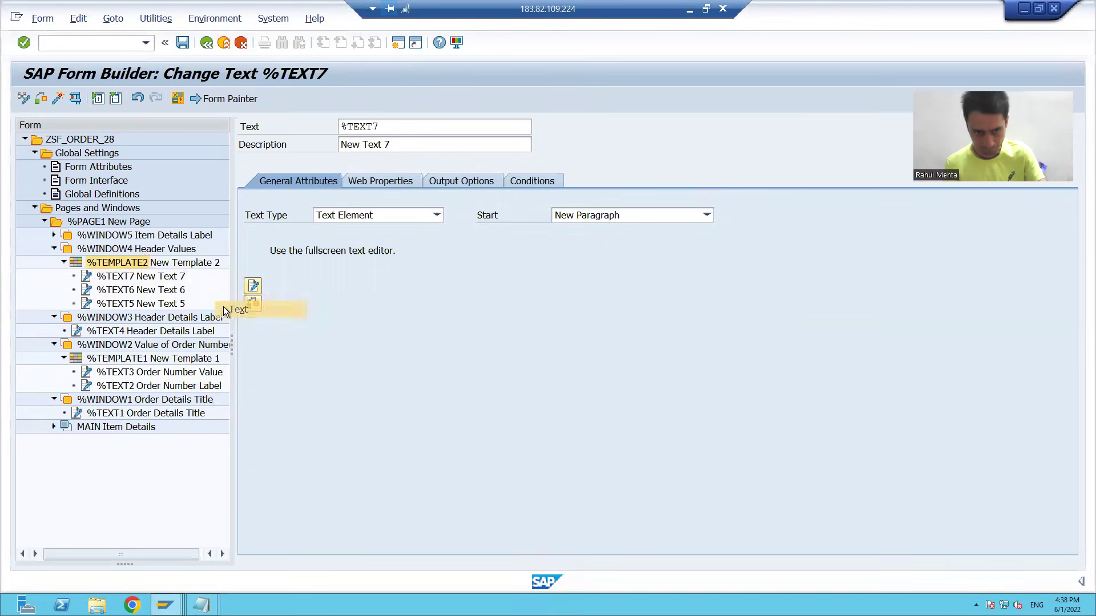
pyautogui.rightClick(137, 265)
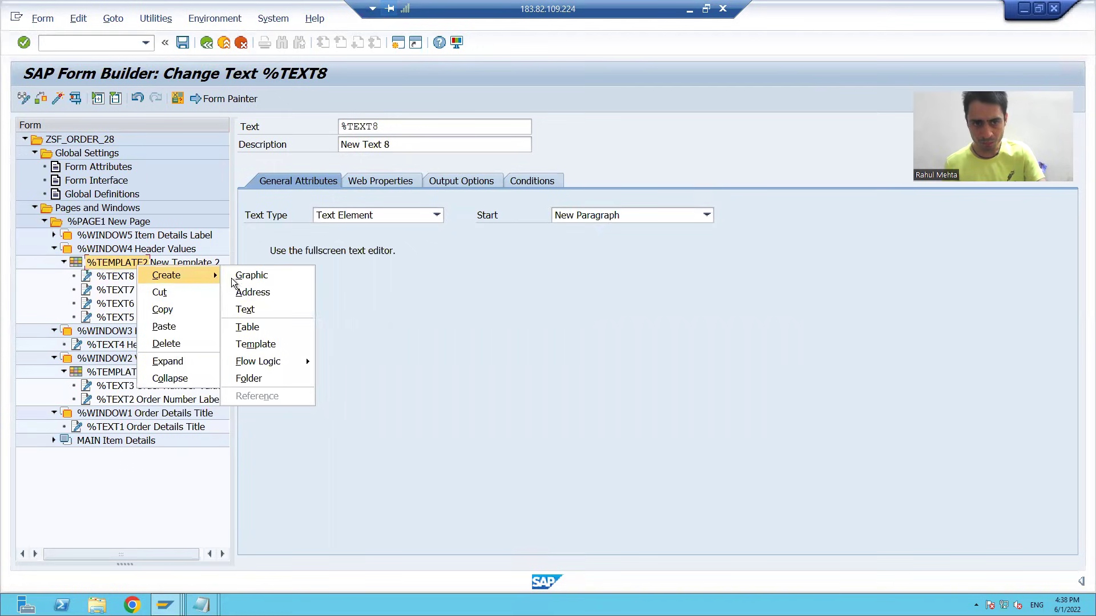
pyautogui.click(244, 314)
pyautogui.rightClick(137, 264)
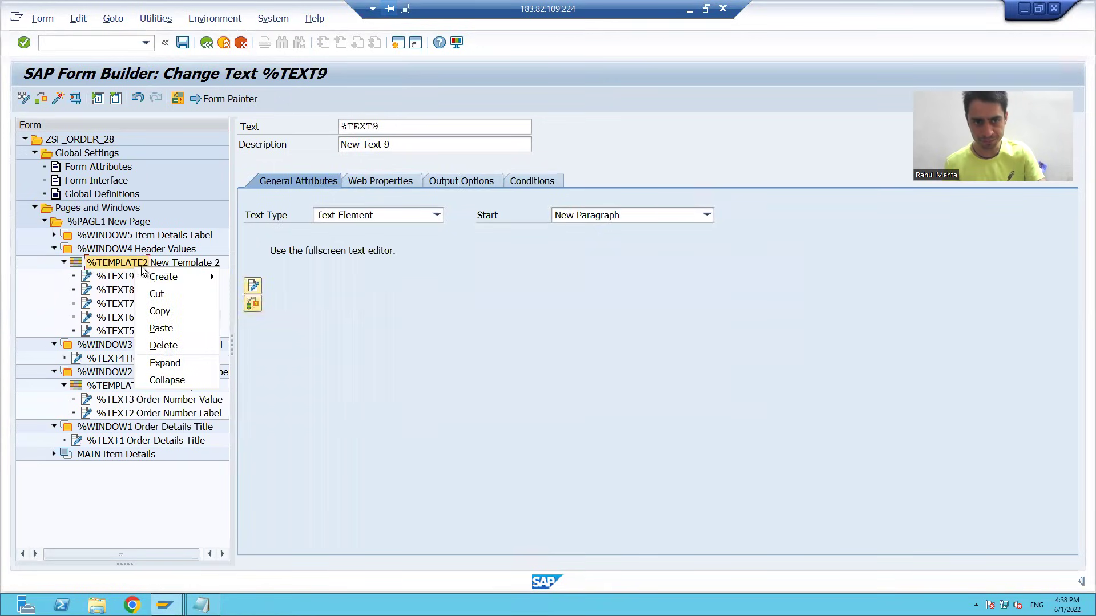
pyautogui.moveTo(165, 279)
pyautogui.click(242, 312)
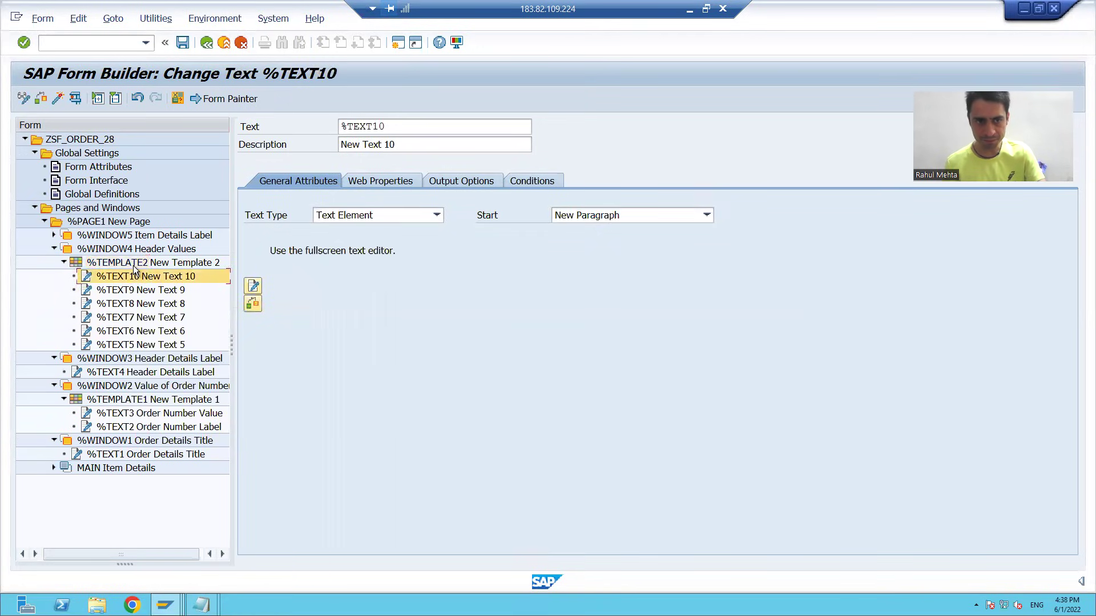
pyautogui.rightClick(133, 262)
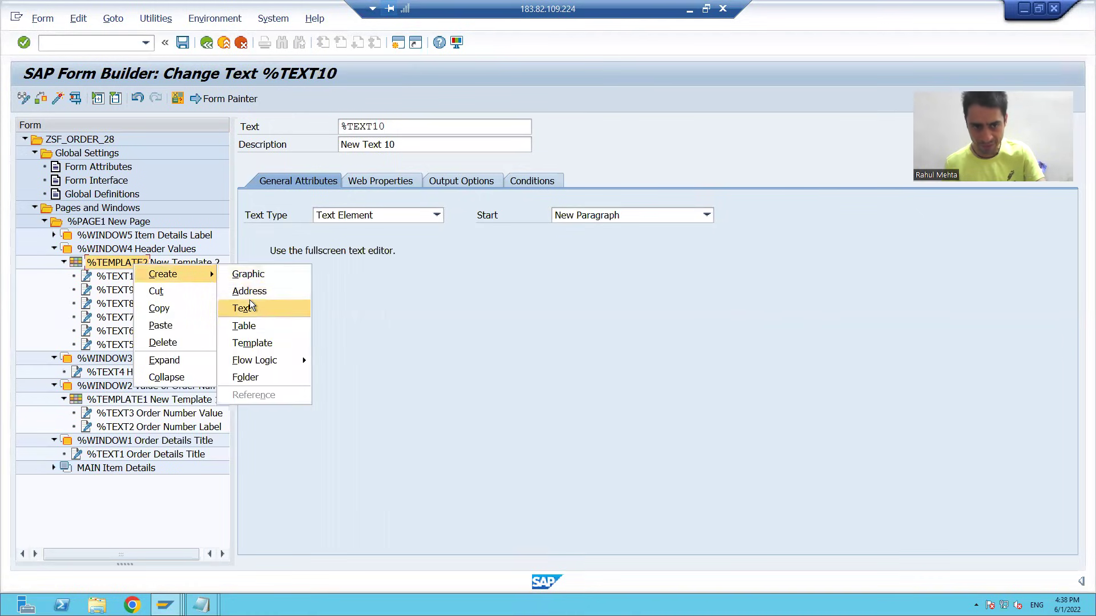
pyautogui.click(242, 308)
pyautogui.rightClick(136, 262)
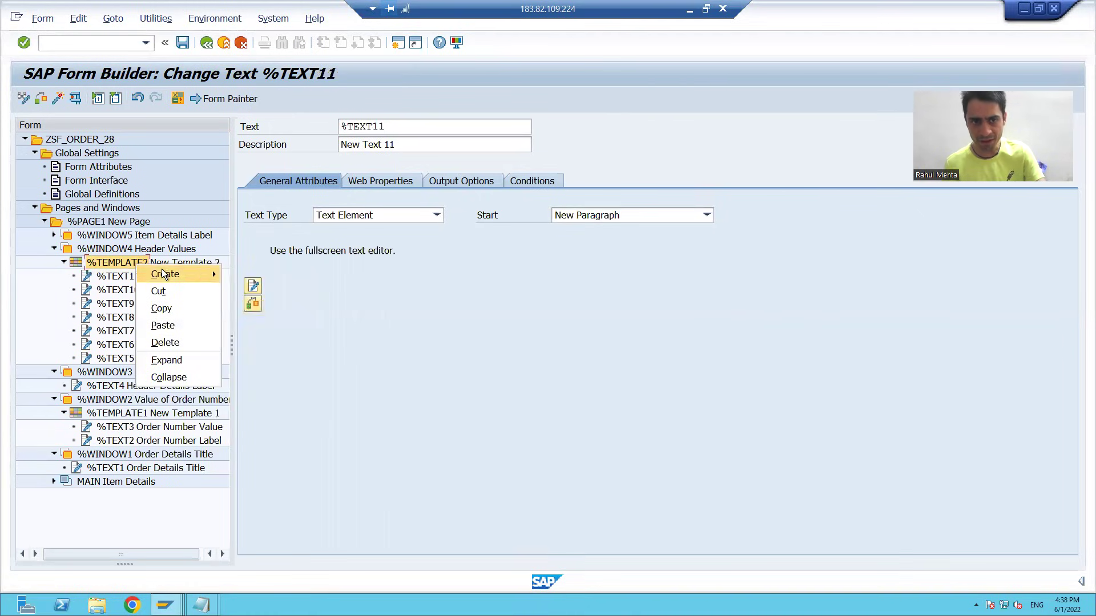
pyautogui.moveTo(212, 273)
pyautogui.click(244, 309)
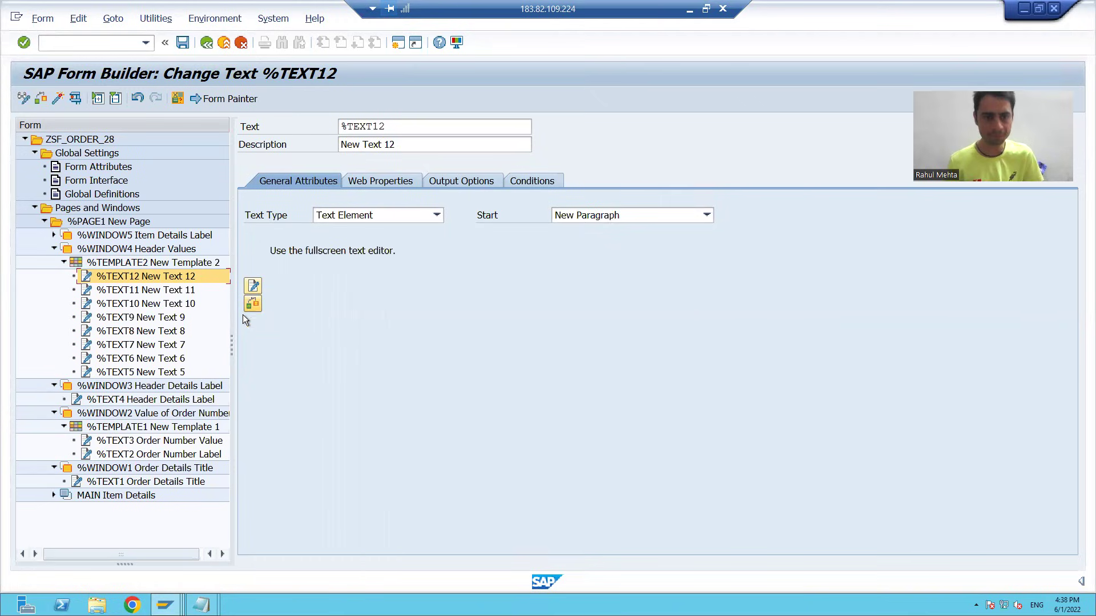
pyautogui.click(183, 41)
# - Check the first header label in the layout note and set the description of text node %TEXT5 to "Order Date"
pyautogui.click(149, 371)
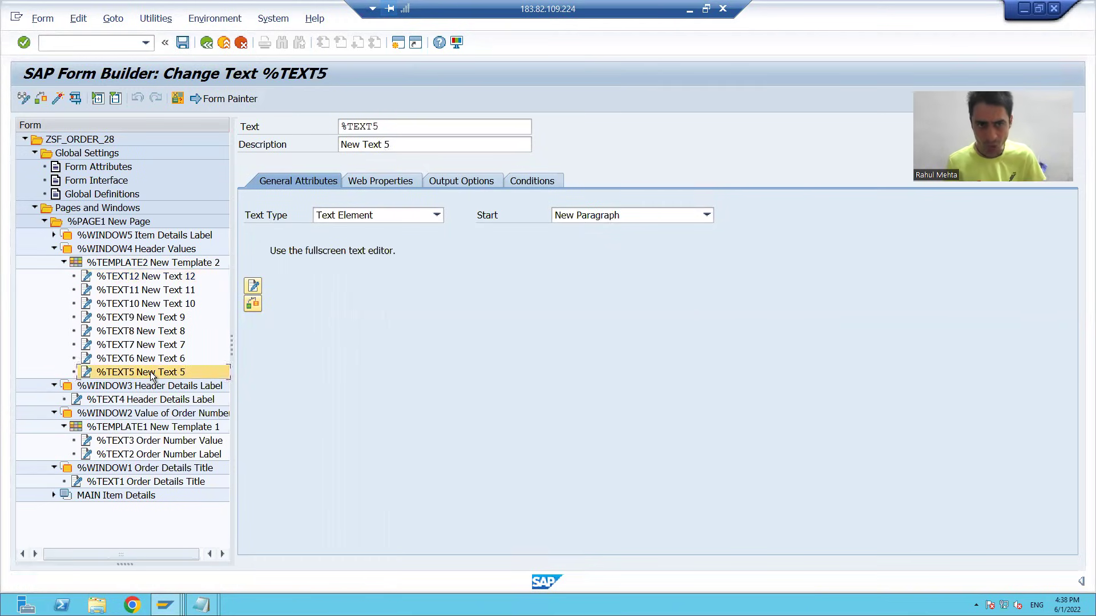
pyautogui.hotkey('alt', 'Tab')
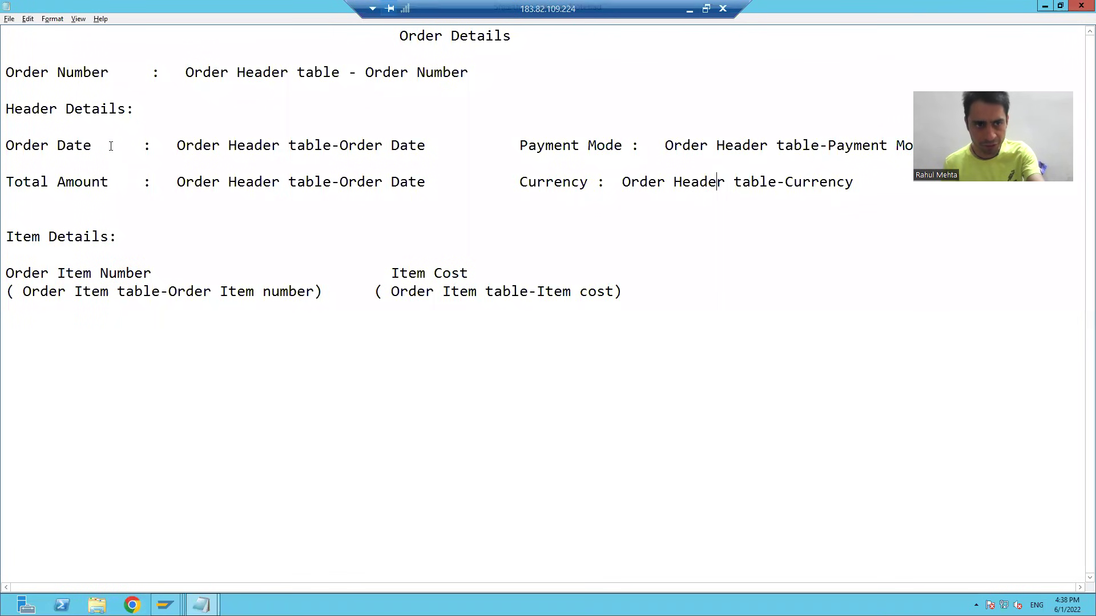
pyautogui.hotkey('alt', 'Tab')
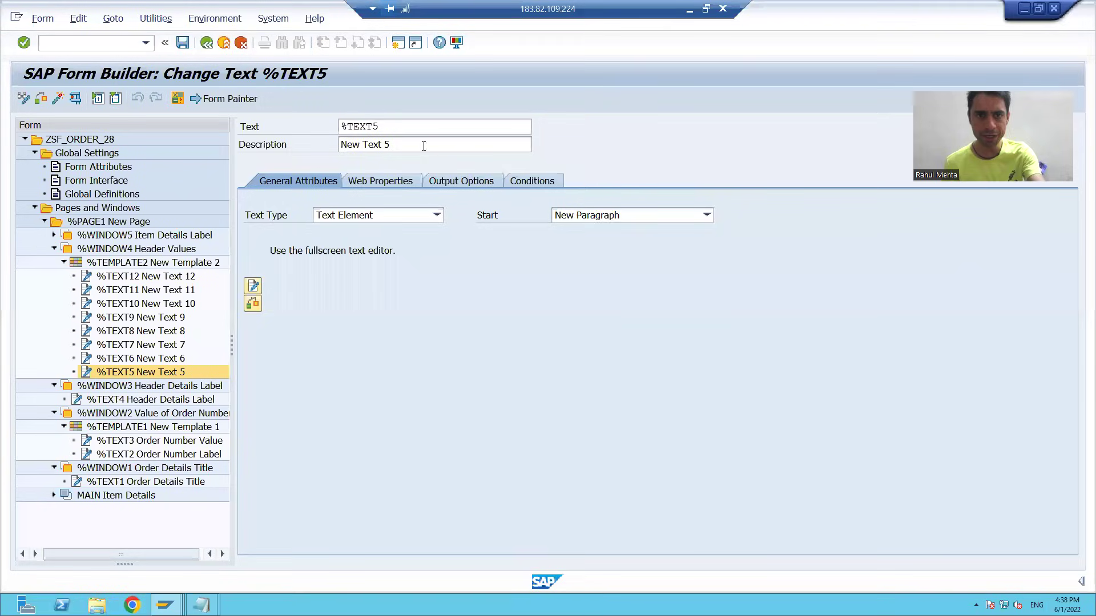
pyautogui.click(427, 150)
pyautogui.press('BackSpace')
pyautogui.press('BackSpace')
pyautogui.press('BackSpace')
pyautogui.press('BackSpace')
pyautogui.press('BackSpace')
pyautogui.press('BackSpace')
pyautogui.press('BackSpace')
pyautogui.press('BackSpace')
pyautogui.press('BackSpace')
pyautogui.press('BackSpace')
pyautogui.write('Order Date')
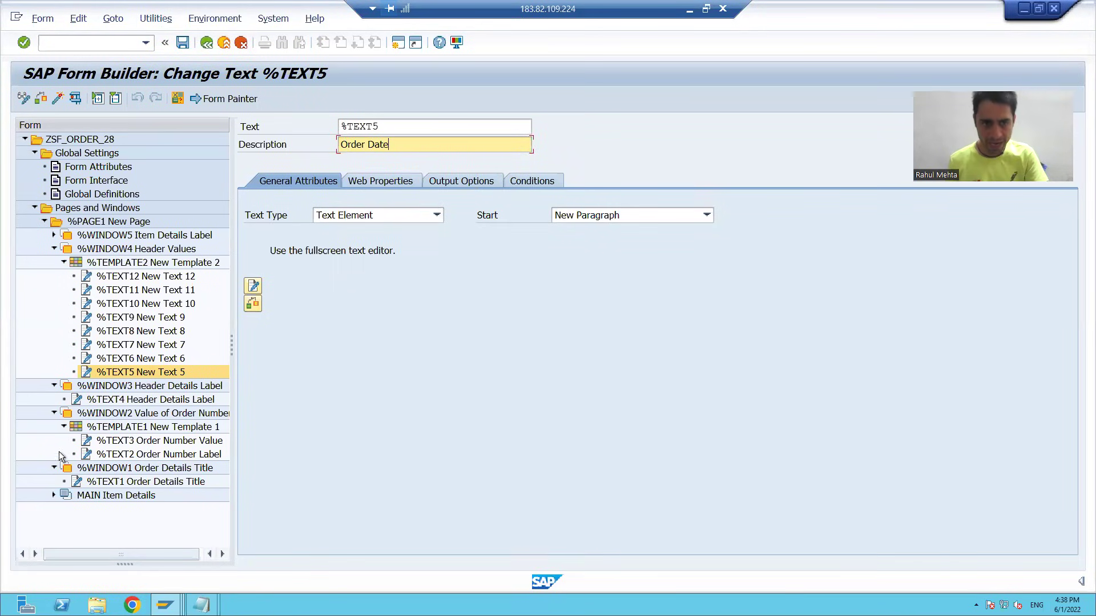
# - Check the order date value in the layout note and set the description of text node %TEXT6 to "Value of Order Date"
pyautogui.click(123, 366)
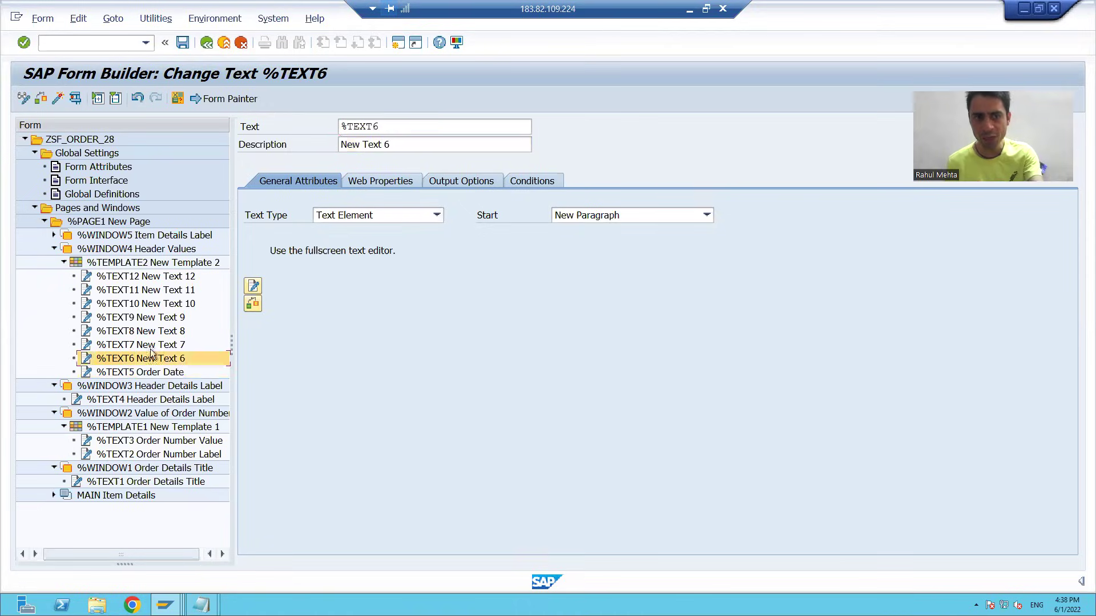
pyautogui.hotkey('alt', 'Tab')
pyautogui.hotkey('alt', 'Tab')
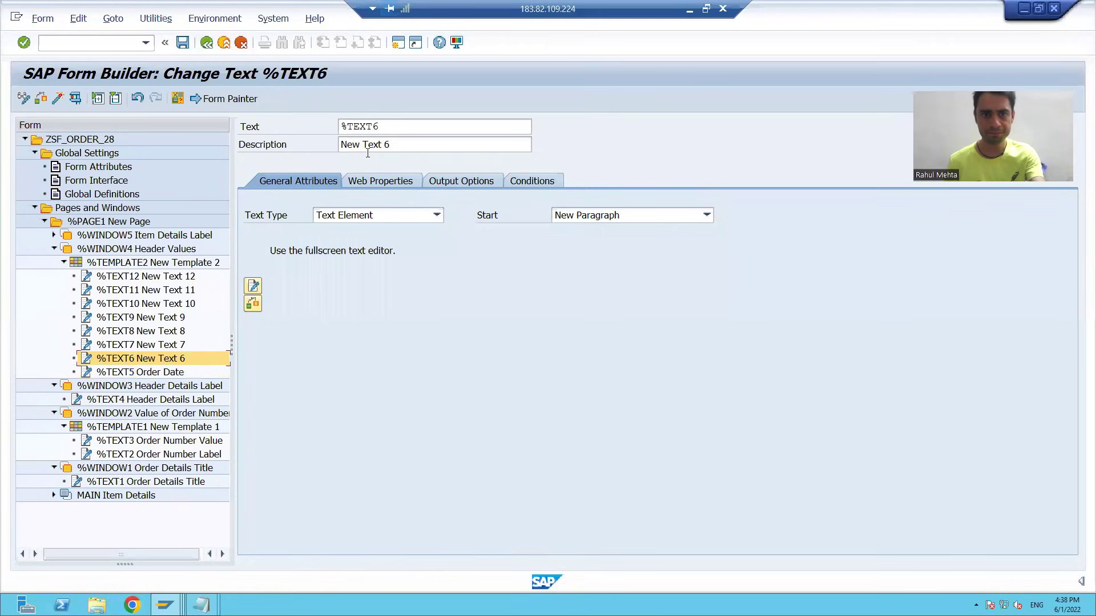
pyautogui.click(397, 144)
pyautogui.press('BackSpace')
pyautogui.press('BackSpace')
pyautogui.press('BackSpace')
pyautogui.press('BackSpace')
pyautogui.press('BackSpace')
pyautogui.press('BackSpace')
pyautogui.press('BackSpace')
pyautogui.press('BackSpace')
pyautogui.press('BackSpace')
pyautogui.press('BackSpace')
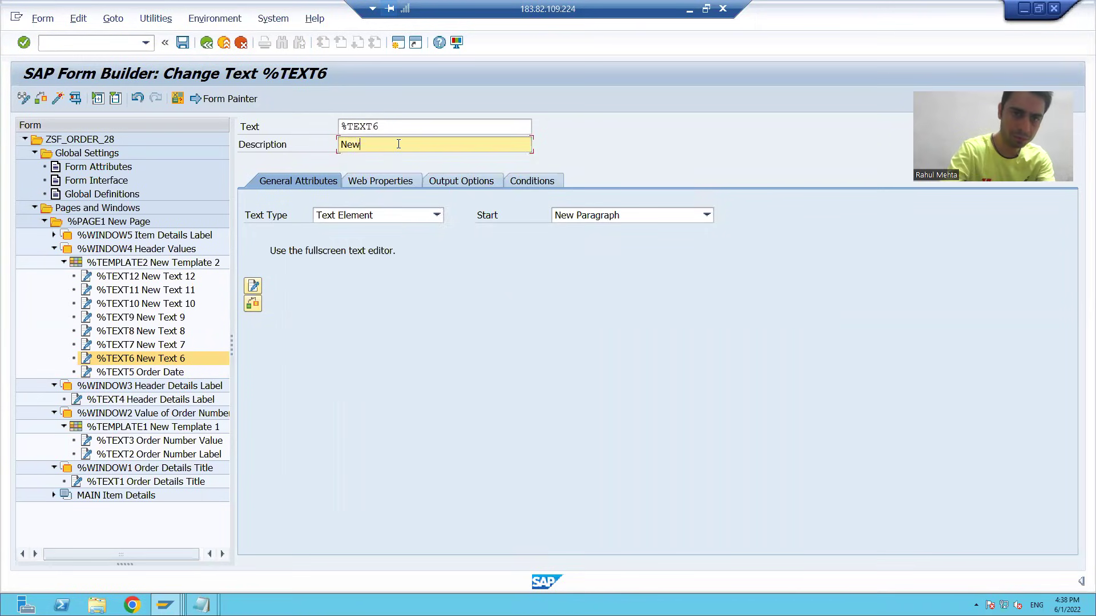
pyautogui.write('Value of ')
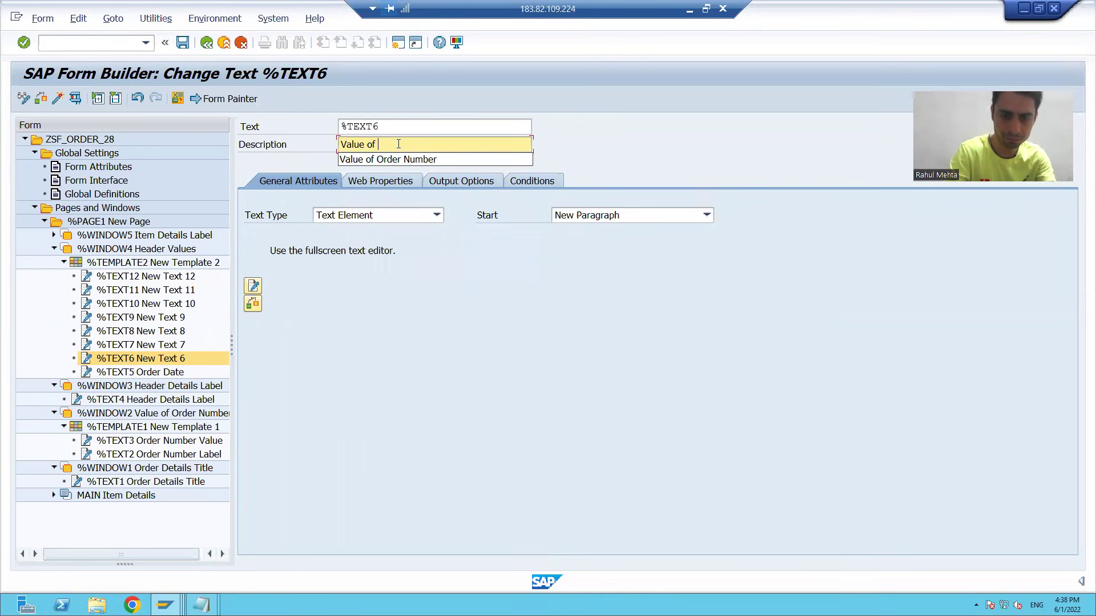
pyautogui.write('Order ')
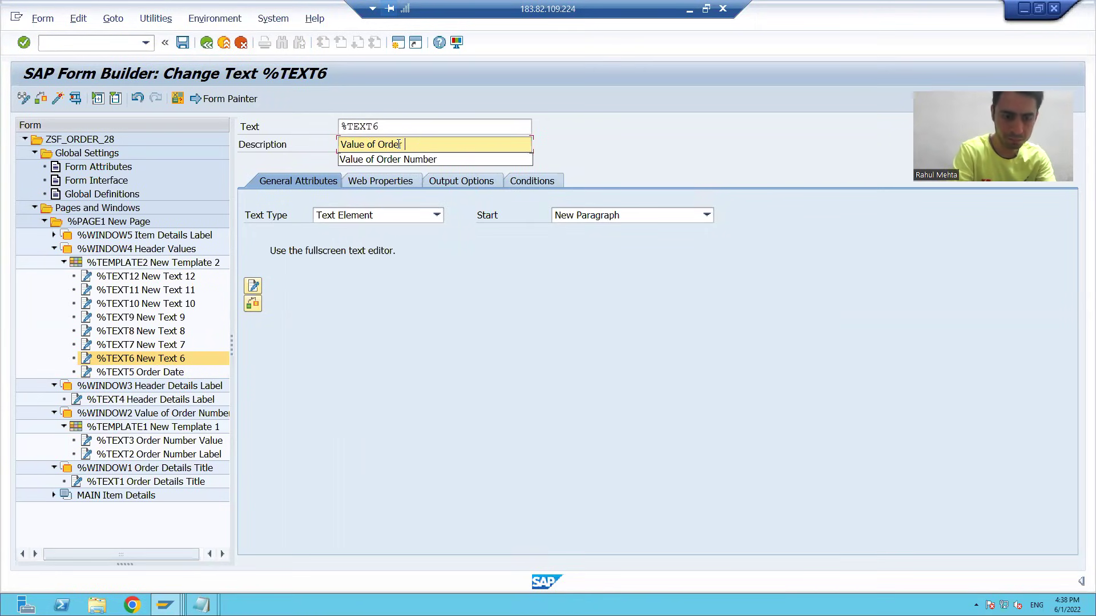
pyautogui.write('Date')
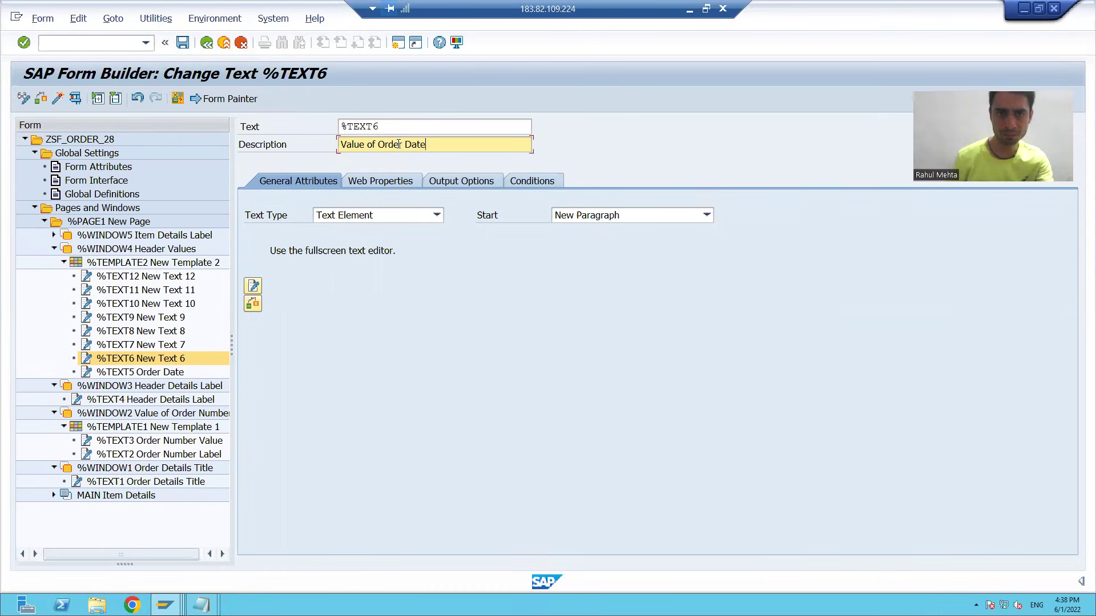
# - Look up the second header label in the layout note and set the description of text node %TEXT7 to "Payment Mode"
pyautogui.click(169, 346)
pyautogui.hotkey('alt', 'Tab')
pyautogui.hotkey('alt', 'Tab')
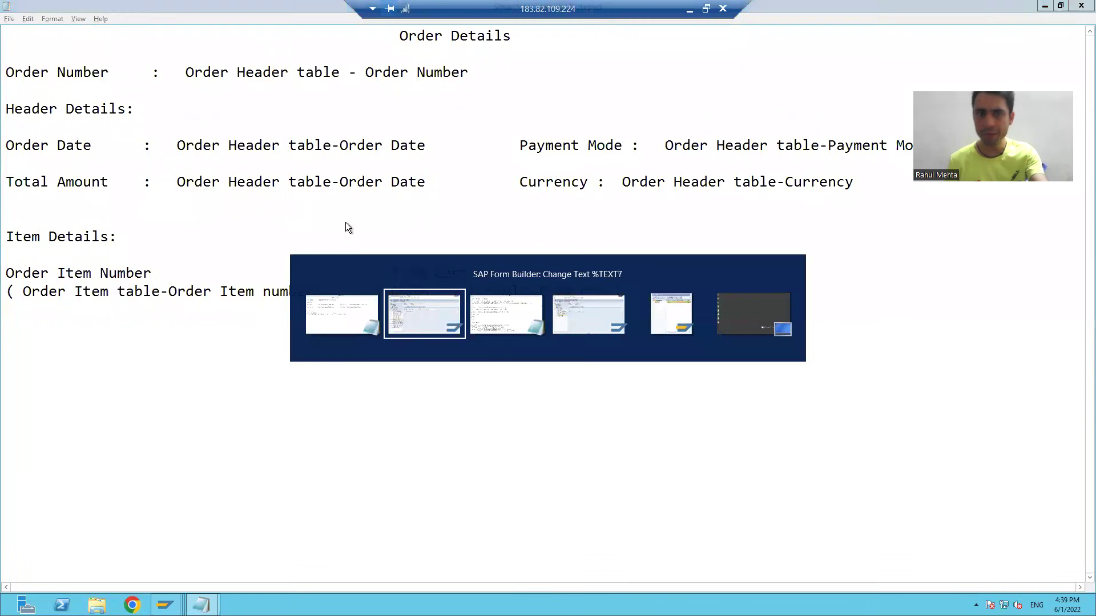
pyautogui.click(402, 140)
pyautogui.press('BackSpace')
pyautogui.press('BackSpace')
pyautogui.press('BackSpace')
pyautogui.press('BackSpace')
pyautogui.press('BackSpace')
pyautogui.press('BackSpace')
pyautogui.press('BackSpace')
pyautogui.press('BackSpace')
pyautogui.press('BackSpace')
pyautogui.press('BackSpace')
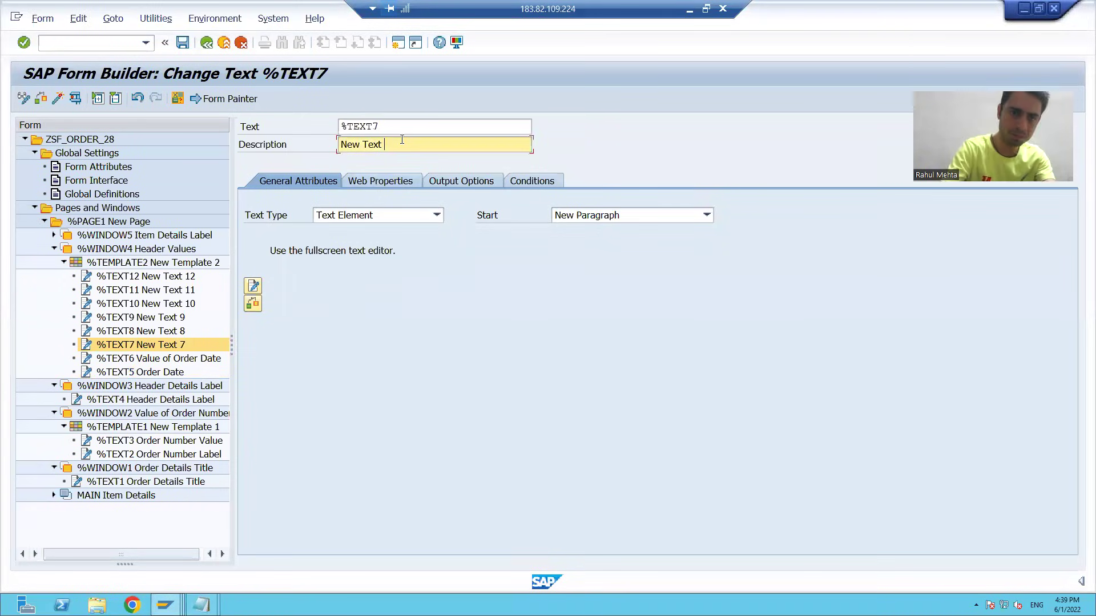
pyautogui.write('Payment ')
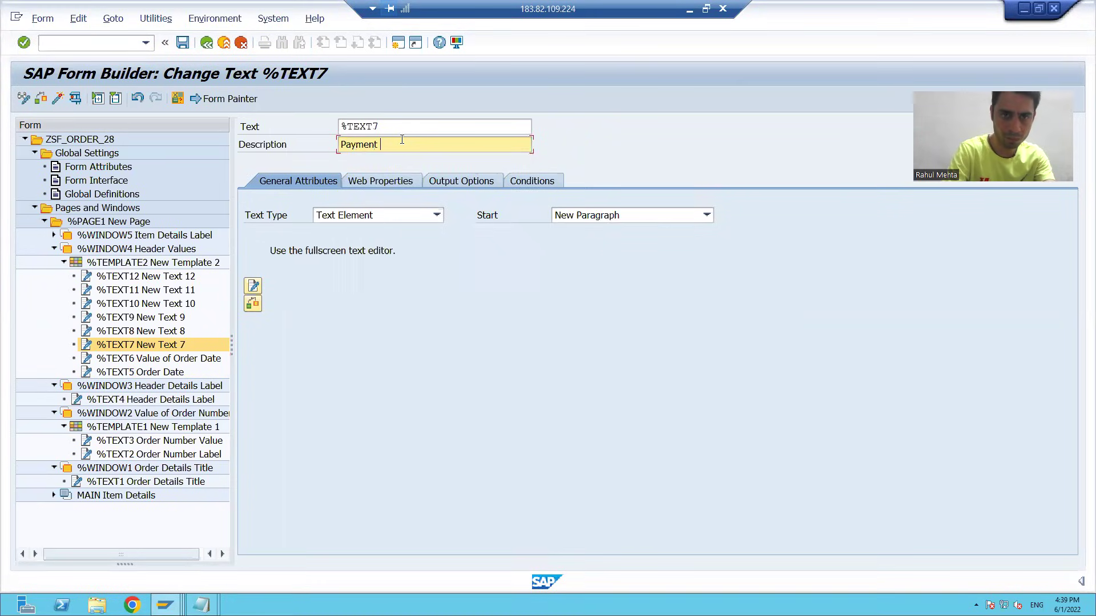
pyautogui.write('Mode')
# - Check the payment mode value in the layout note and set the description of text node %TEXT8 to "Value of Payment Mode"
pyautogui.hotkey('alt', 'Tab')
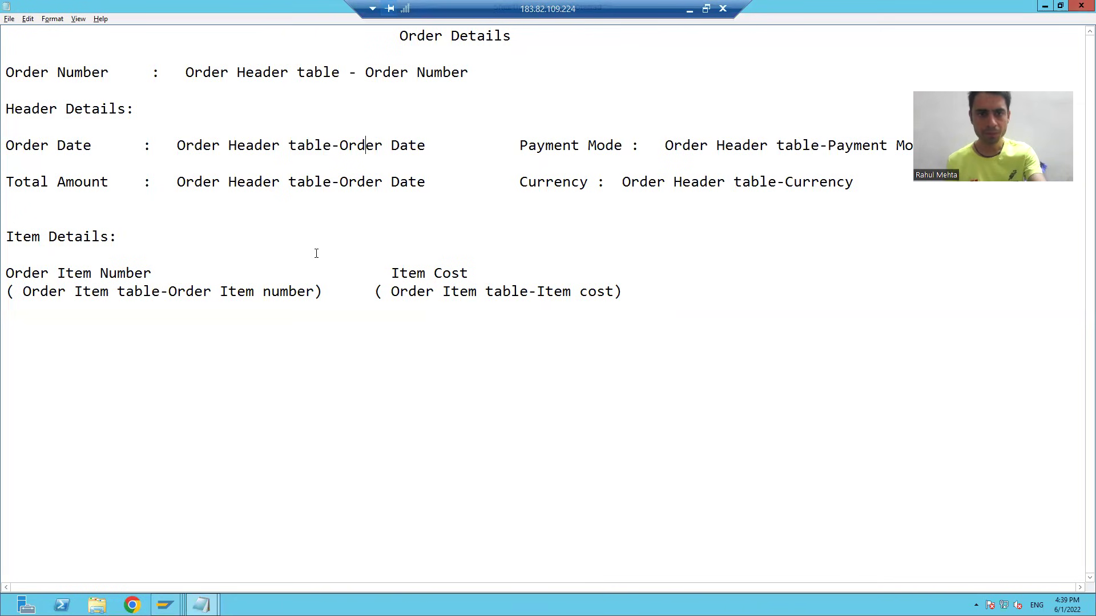
pyautogui.click(714, 145)
pyautogui.hotkey('alt', 'Tab')
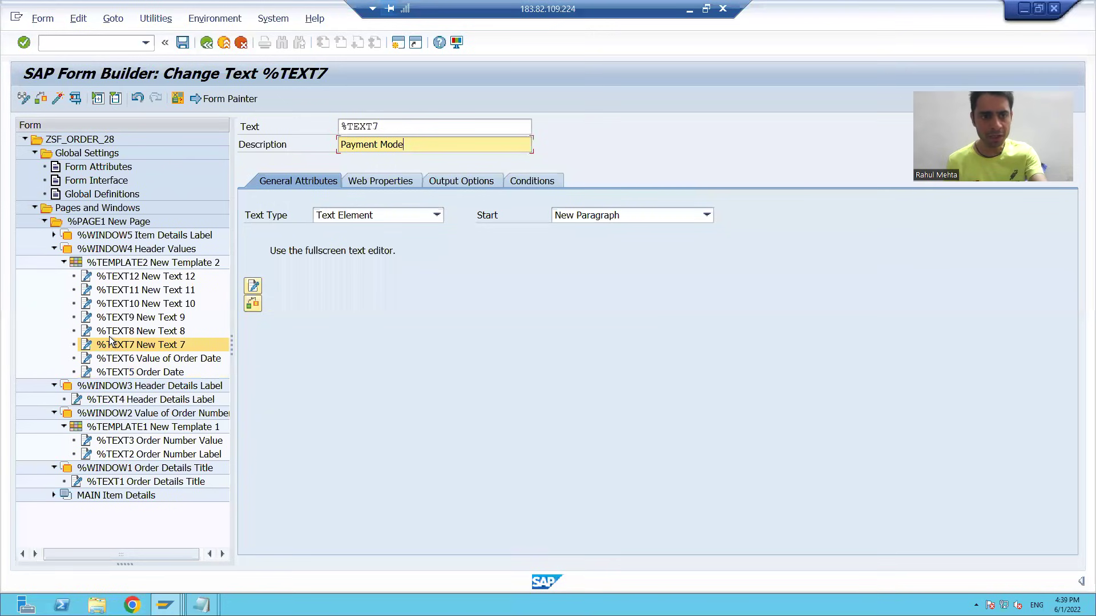
pyautogui.click(118, 332)
pyautogui.click(417, 145)
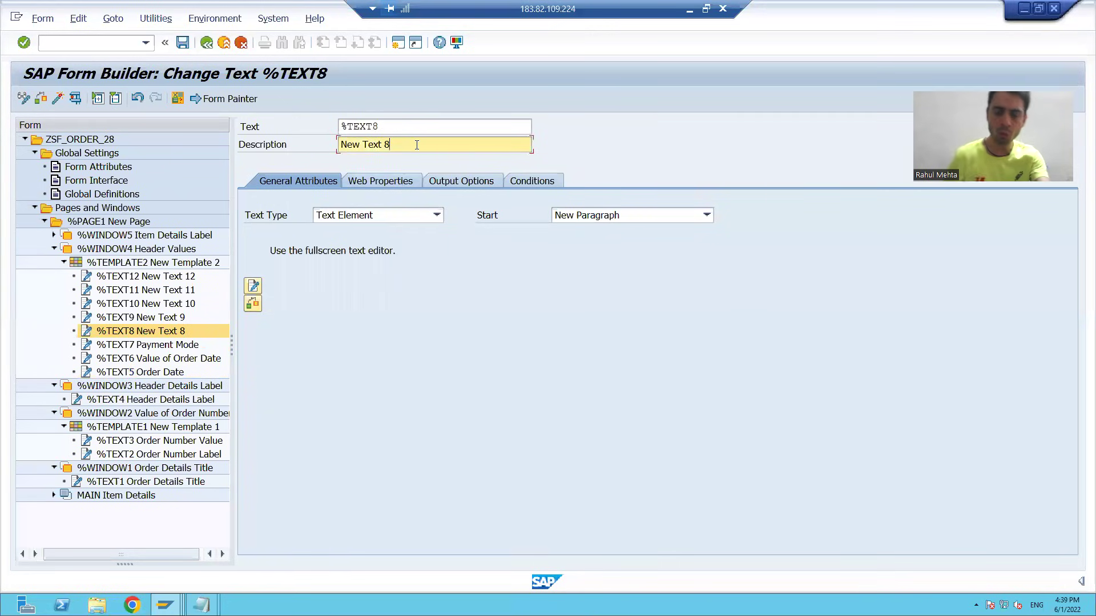
pyautogui.press('BackSpace')
pyautogui.press('BackSpace')
pyautogui.press('BackSpace')
pyautogui.press('BackSpace')
pyautogui.press('BackSpace')
pyautogui.press('BackSpace')
pyautogui.press('BackSpace')
pyautogui.press('BackSpace')
pyautogui.press('BackSpace')
pyautogui.press('BackSpace')
pyautogui.write('Value of P')
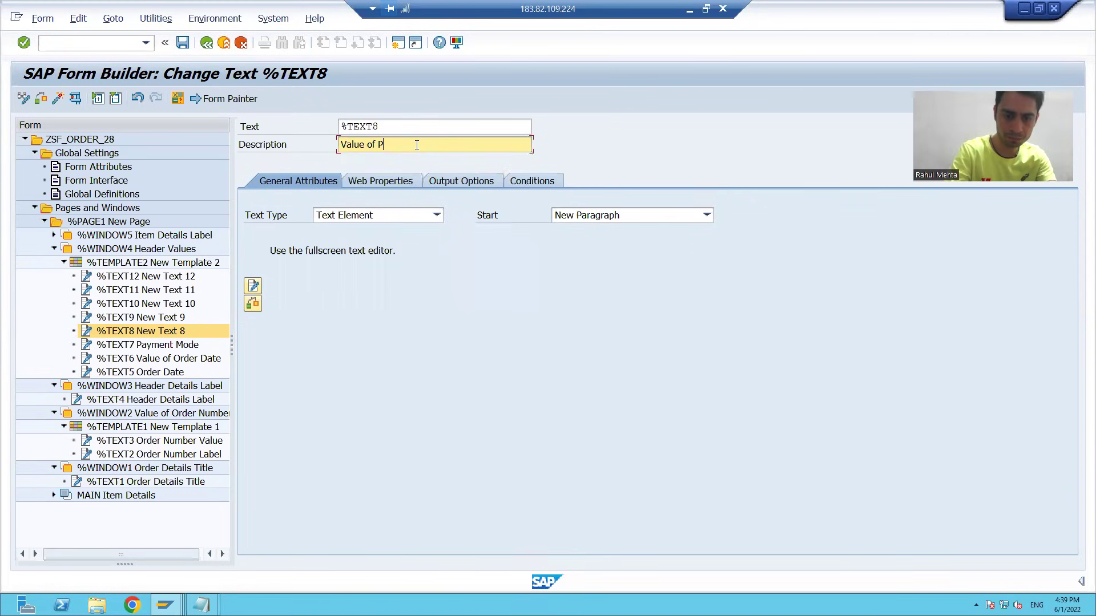
pyautogui.write('ayment Mode')
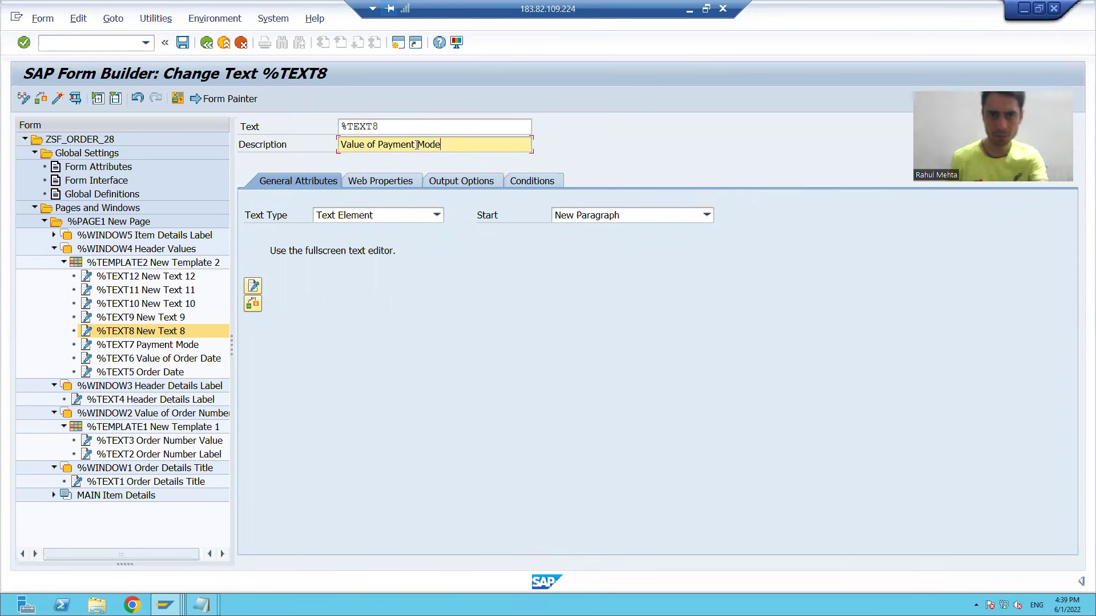
# - Look up the third header label in the layout note and set the description of text node %TEXT9 to "Total Amount"
pyautogui.hotkey('alt', 'Tab')
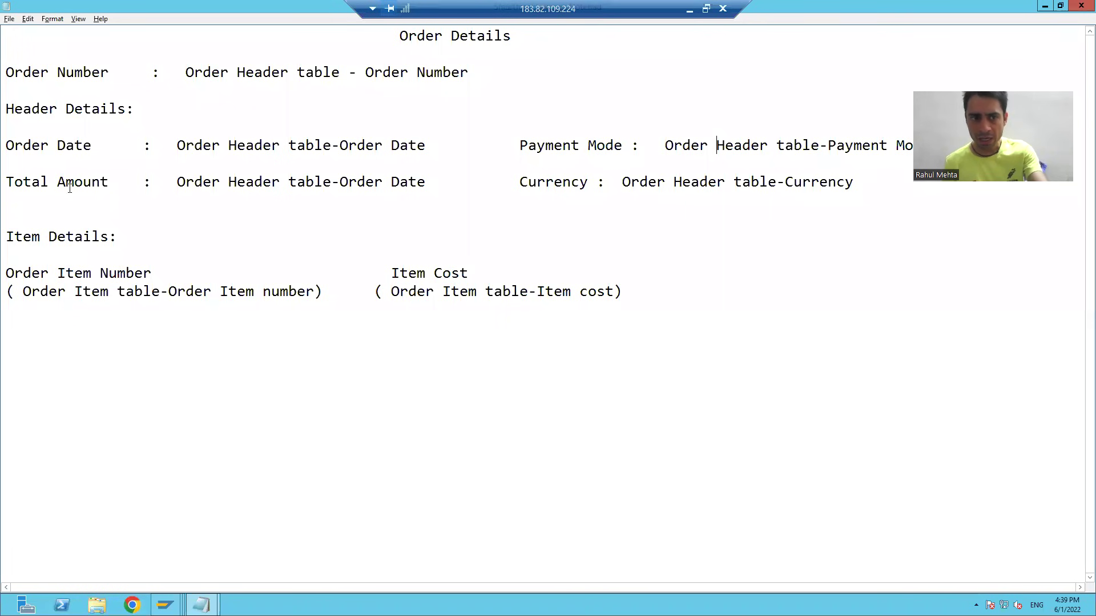
pyautogui.hotkey('alt', 'Tab')
pyautogui.click(123, 317)
pyautogui.click(409, 143)
pyautogui.press('BackSpace')
pyautogui.press('BackSpace')
pyautogui.press('BackSpace')
pyautogui.press('BackSpace')
pyautogui.press('BackSpace')
pyautogui.press('BackSpace')
pyautogui.press('BackSpace')
pyautogui.press('BackSpace')
pyautogui.press('BackSpace')
pyautogui.press('BackSpace')
pyautogui.write('To')
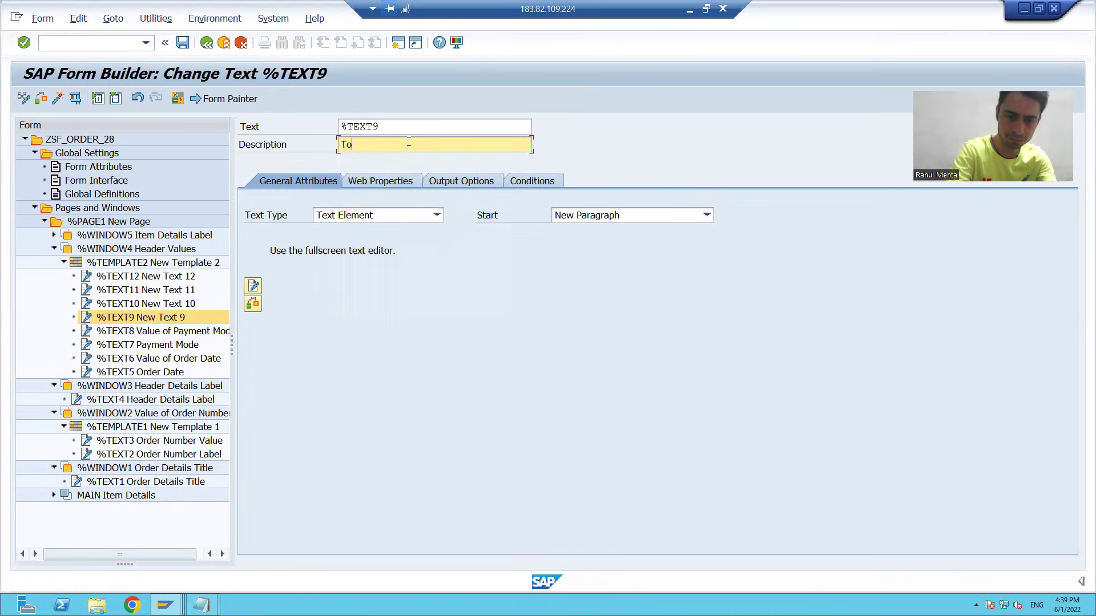
pyautogui.write('tal Amount')
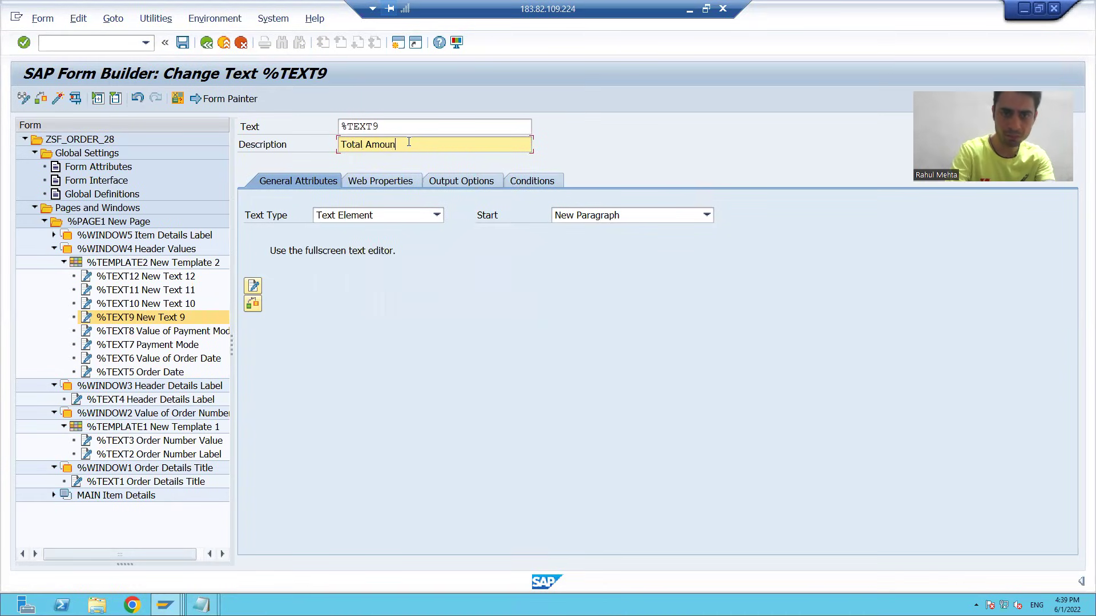
pyautogui.press('Return')
# - Check the total amount value in the layout note and set the description of text node %TEXT10 to "Value of Total Amount"
pyautogui.click(162, 300)
pyautogui.hotkey('alt', 'Tab')
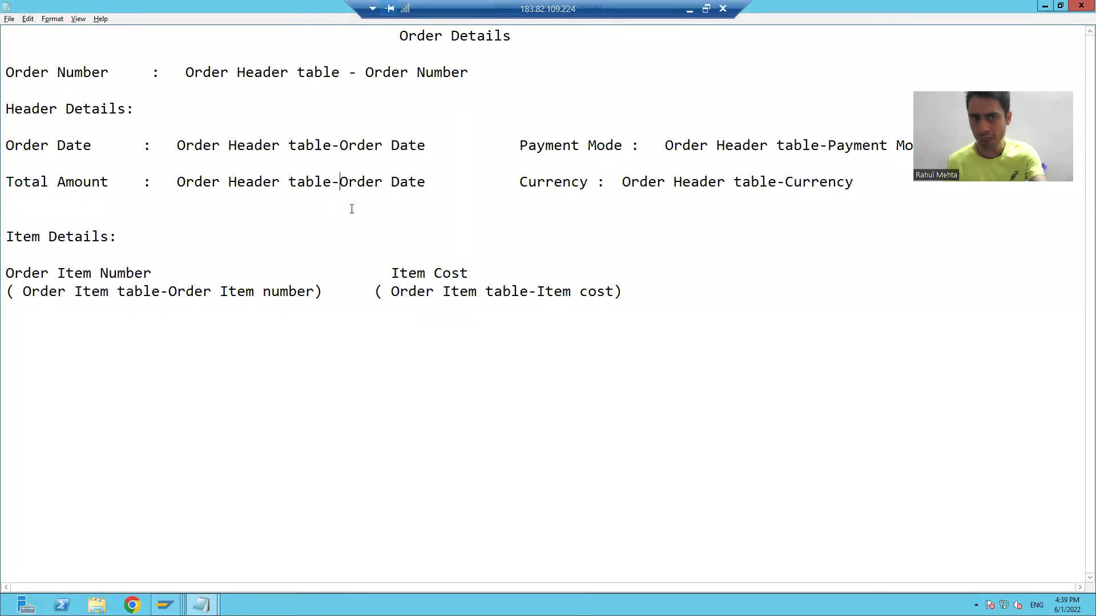
pyautogui.hotkey('alt', 'Tab')
pyautogui.click(405, 144)
pyautogui.press('BackSpace')
pyautogui.press('BackSpace')
pyautogui.press('BackSpace')
pyautogui.press('BackSpace')
pyautogui.press('BackSpace')
pyautogui.press('BackSpace')
pyautogui.press('BackSpace')
pyautogui.press('BackSpace')
pyautogui.press('BackSpace')
pyautogui.press('BackSpace')
pyautogui.press('BackSpace')
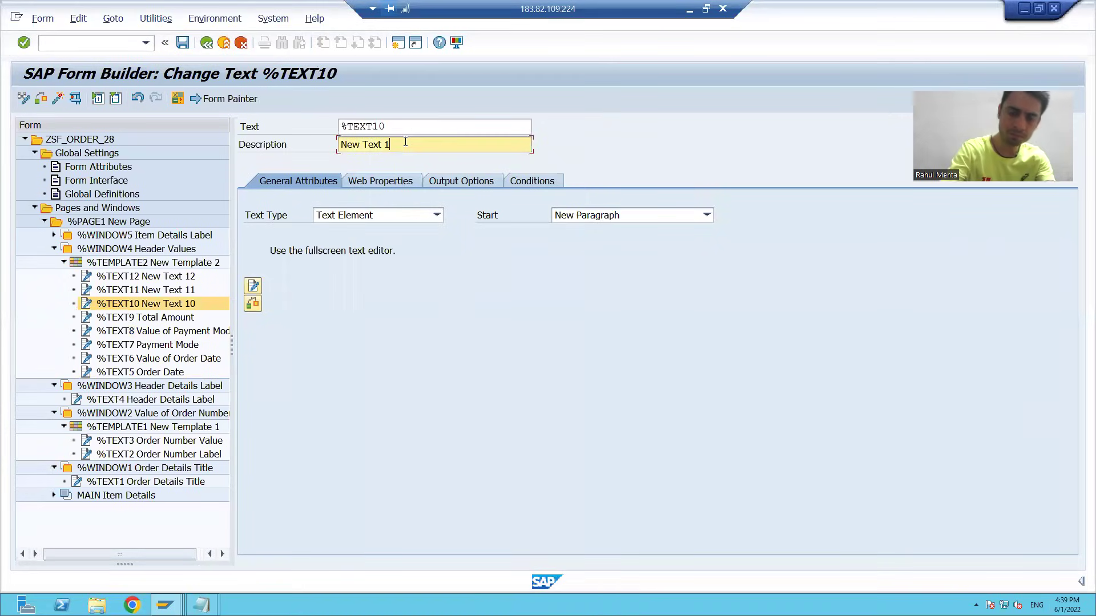
pyautogui.write('Valu')
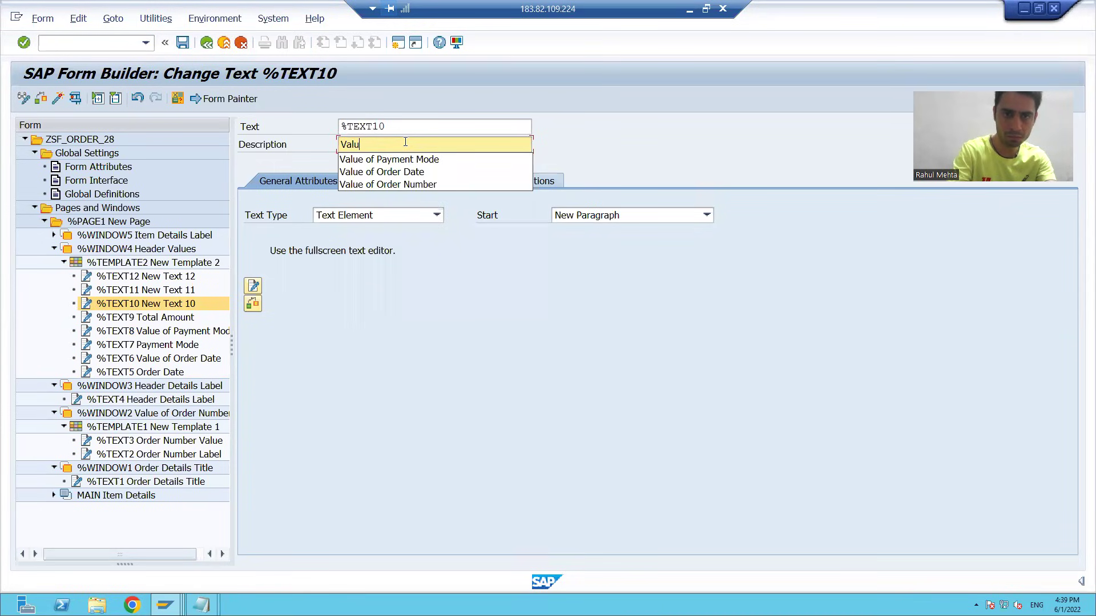
pyautogui.write('e of Tota')
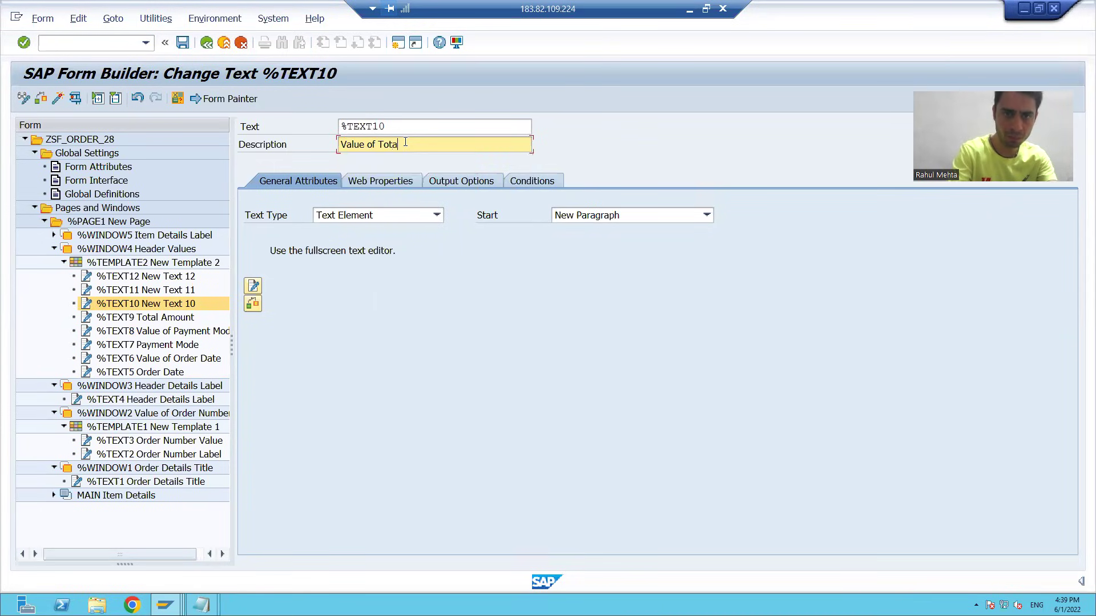
pyautogui.write('l Amount')
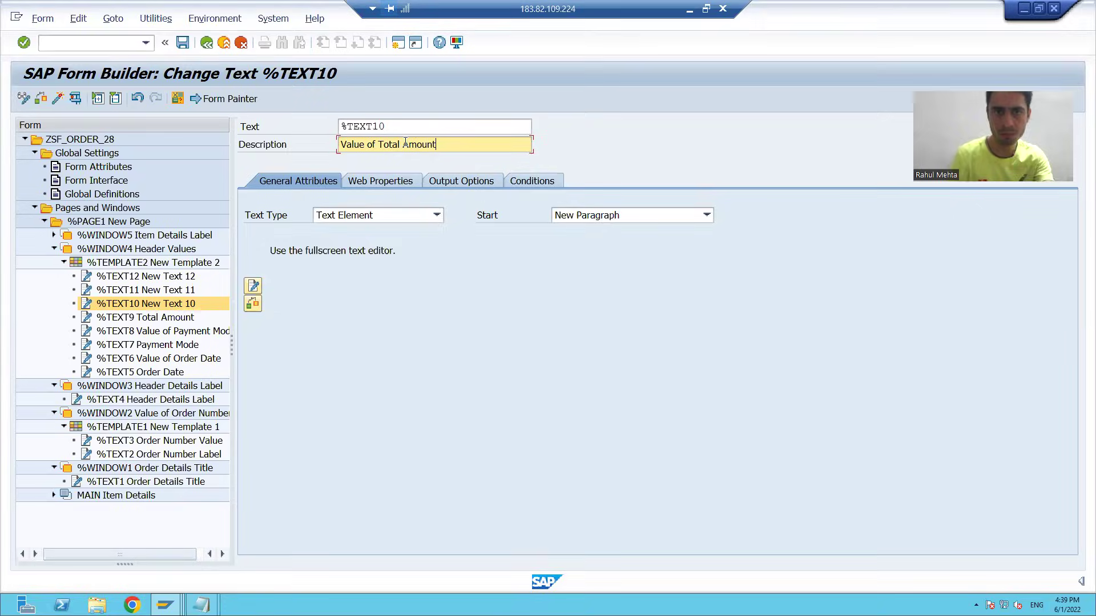
# - Look up the fourth header label in the layout note and set the description of text node %TEXT11 to "Currency"
pyautogui.hotkey('alt', 'Tab')
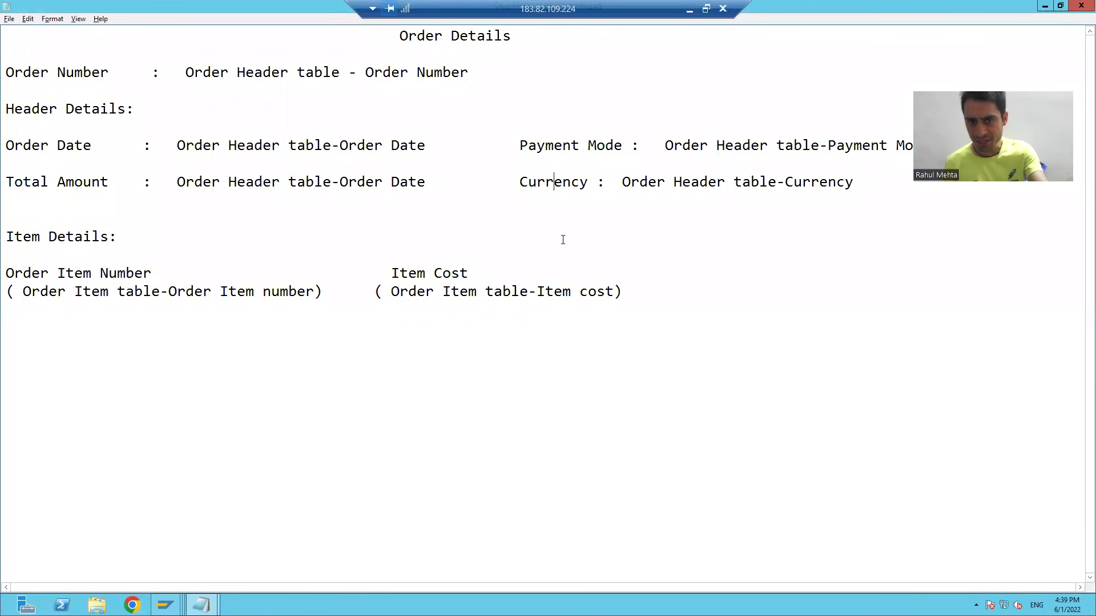
pyautogui.hotkey('alt', 'Tab')
pyautogui.click(140, 291)
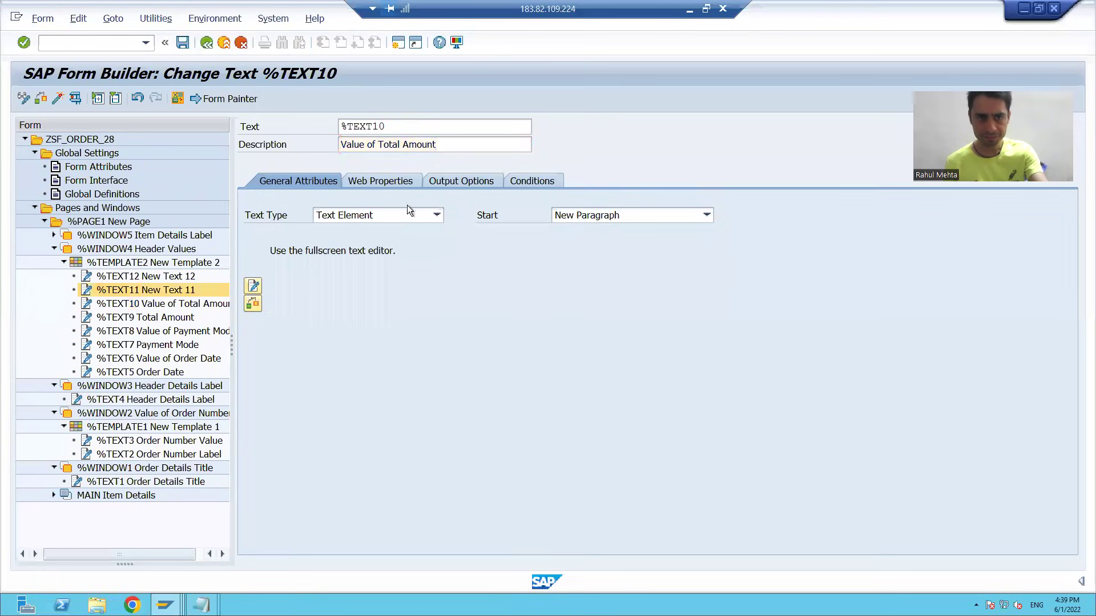
pyautogui.click(422, 145)
pyautogui.press('BackSpace')
pyautogui.press('BackSpace')
pyautogui.press('BackSpace')
pyautogui.press('BackSpace')
pyautogui.press('BackSpace')
pyautogui.press('BackSpace')
pyautogui.press('BackSpace')
pyautogui.press('BackSpace')
pyautogui.press('BackSpace')
pyautogui.press('BackSpace')
pyautogui.press('BackSpace')
pyautogui.write('Currency')
# - Check the currency value in the layout note and set the description of text node %TEXT12 to "Value of Currency"
pyautogui.hotkey('alt', 'Tab')
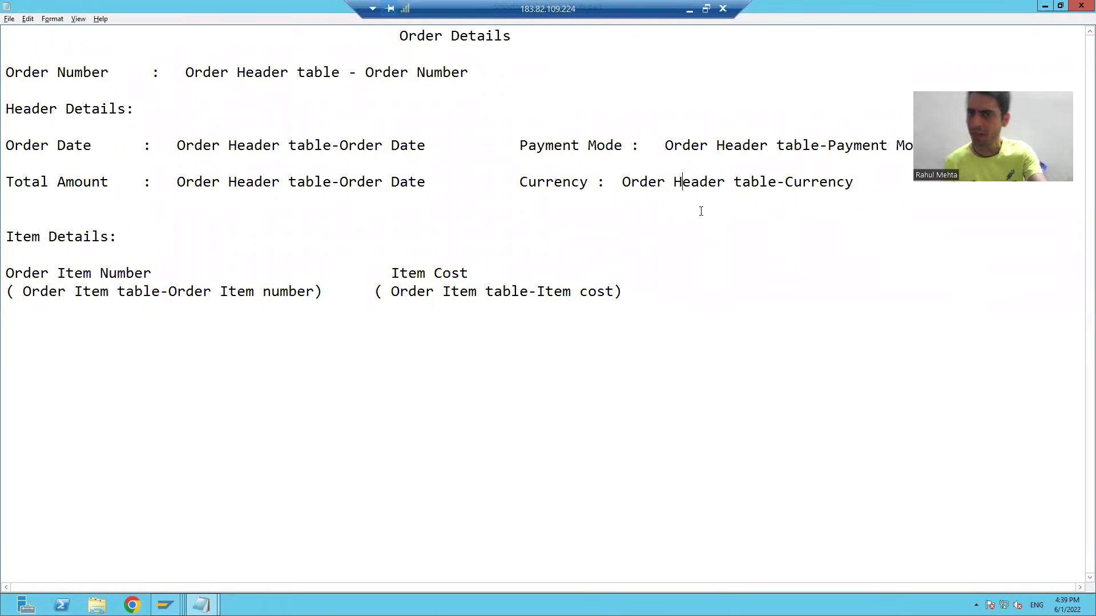
pyautogui.hotkey('alt', 'Tab')
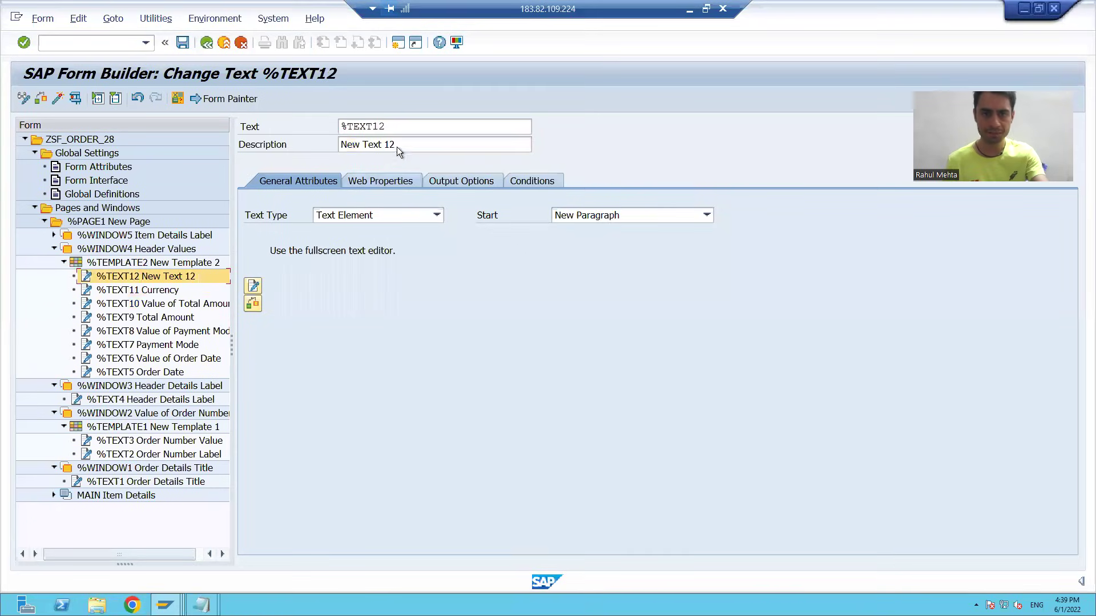
pyautogui.click(398, 146)
pyautogui.press('BackSpace')
pyautogui.press('BackSpace')
pyautogui.press('BackSpace')
pyautogui.press('BackSpace')
pyautogui.press('BackSpace')
pyautogui.press('BackSpace')
pyautogui.press('BackSpace')
pyautogui.press('BackSpace')
pyautogui.press('BackSpace')
pyautogui.press('BackSpace')
pyautogui.press('BackSpace')
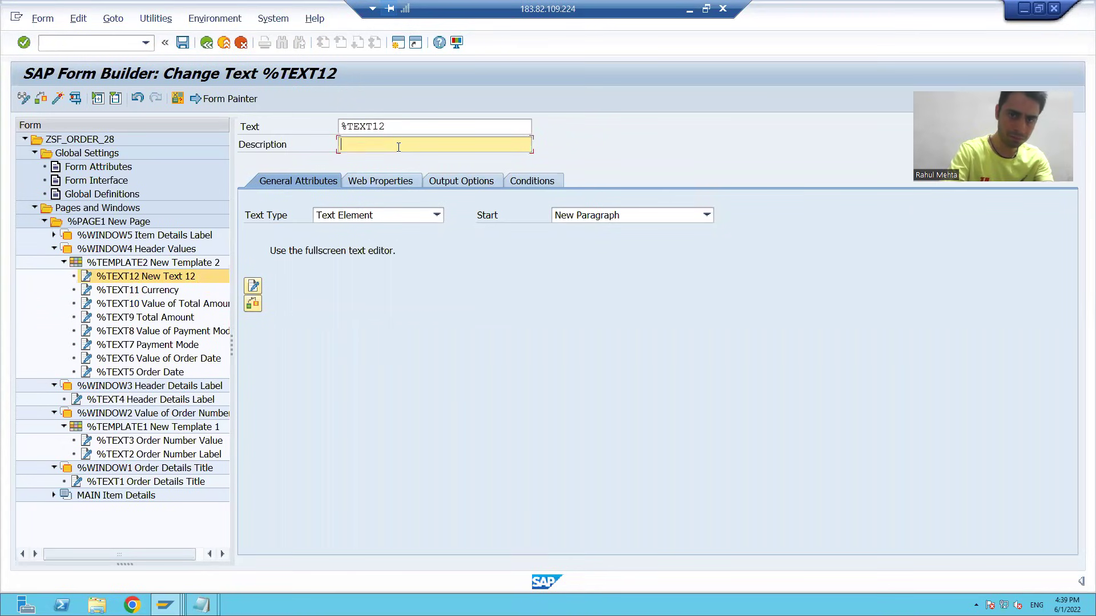
pyautogui.write('Value of ')
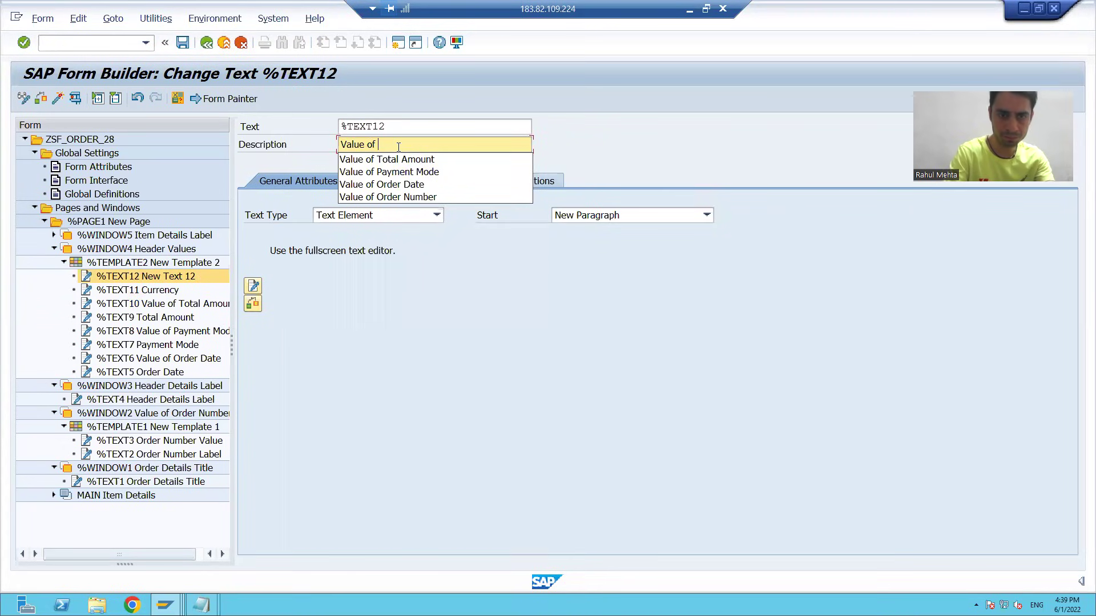
pyautogui.write('Currency')
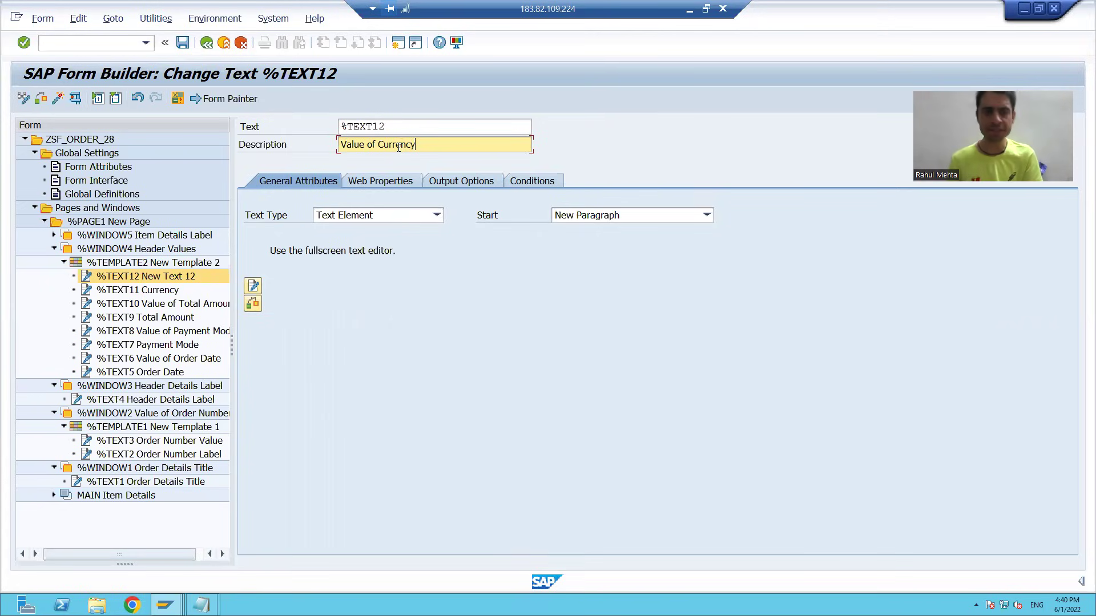
# - Set the output structure of text node %TEXT5 (Order Date) to line 1, column 1, and compare the position with the layout note
pyautogui.click(162, 373)
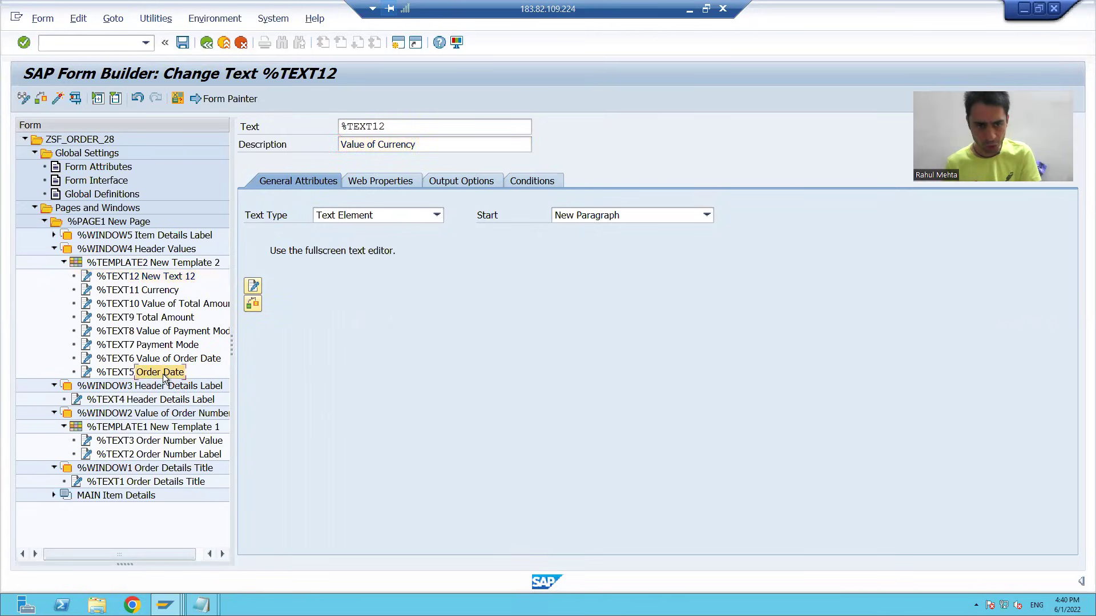
pyautogui.click(457, 183)
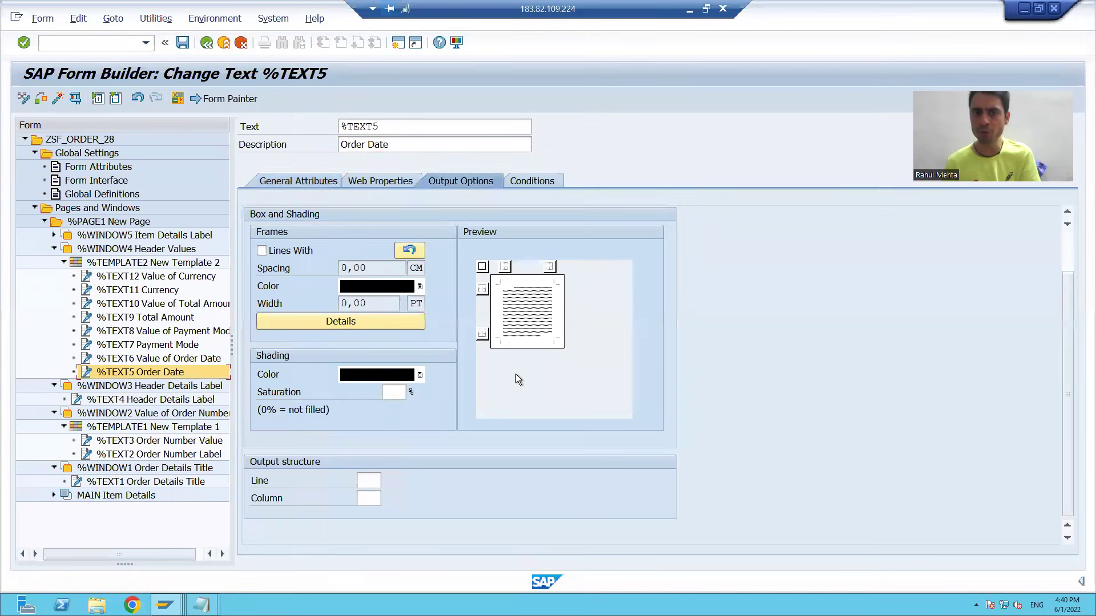
pyautogui.click(368, 482)
pyautogui.write('1')
pyautogui.click(371, 498)
pyautogui.write('1')
pyautogui.hotkey('alt', 'Tab')
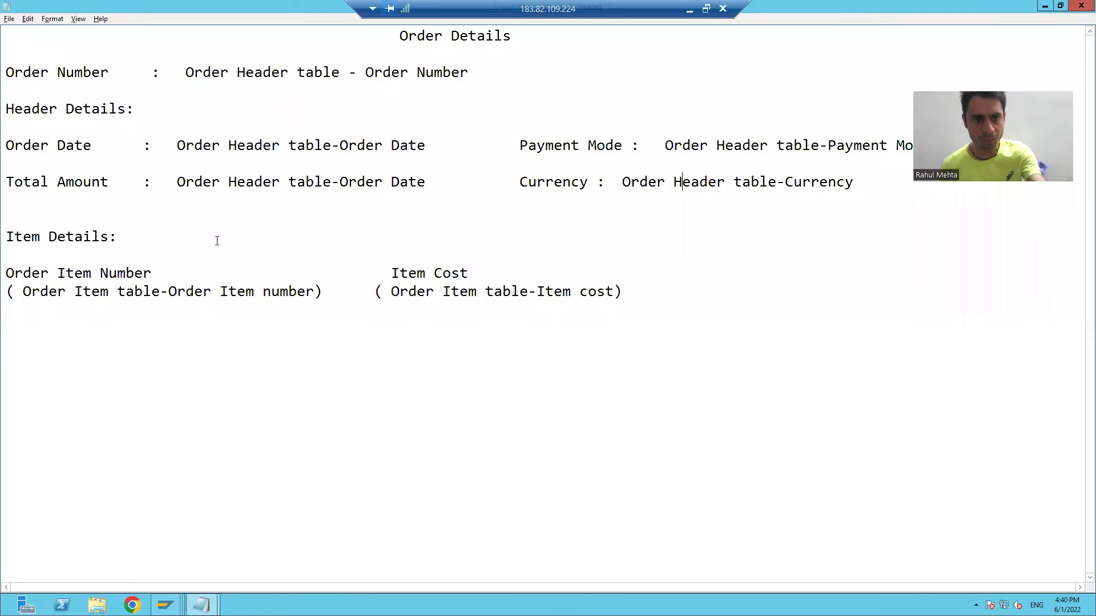
pyautogui.moveTo(92, 145); pyautogui.dragTo(7, 145)
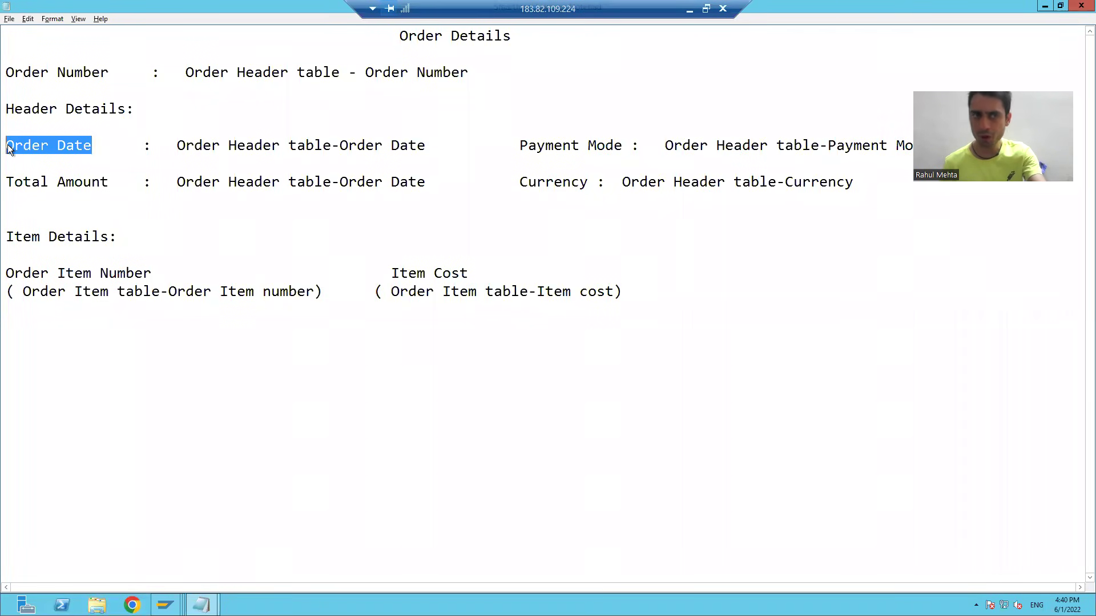
pyautogui.hotkey('alt', 'Tab')
# - Check the order date value in the layout note and set the output structure of text node %TEXT6 to line 1, column 2
pyautogui.click(156, 358)
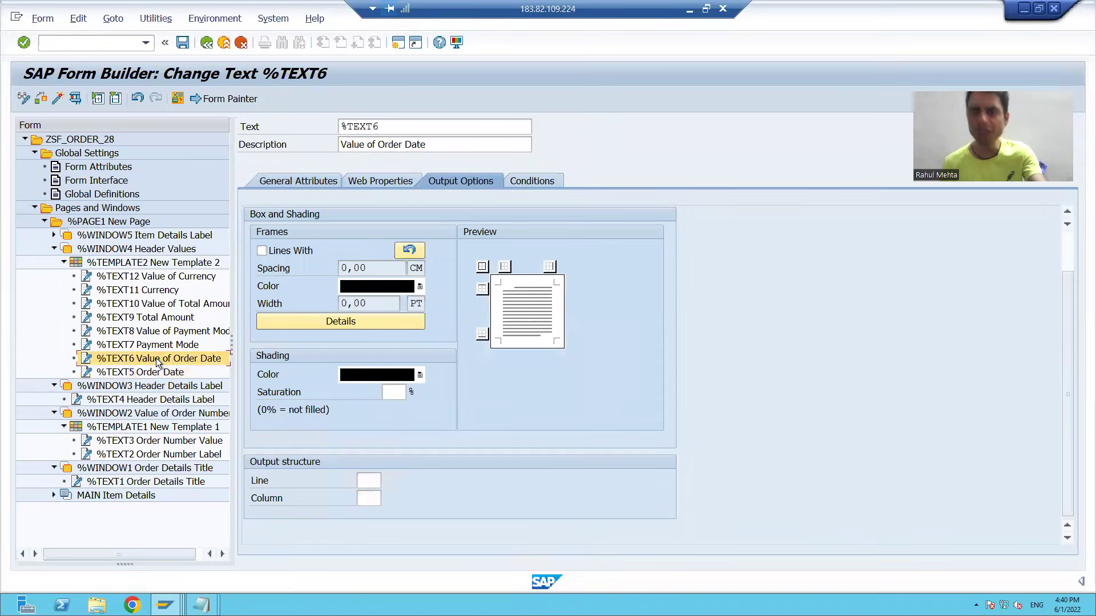
pyautogui.hotkey('alt', 'Tab')
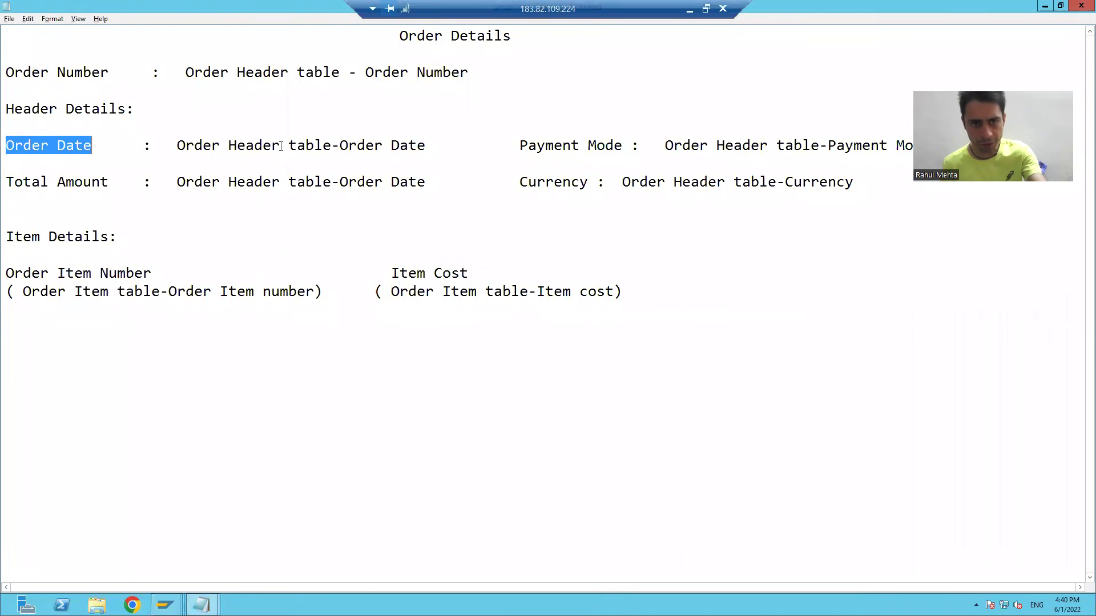
pyautogui.click(281, 146)
pyautogui.hotkey('alt', 'Tab')
pyautogui.click(368, 480)
pyautogui.write('1')
pyautogui.click(375, 501)
pyautogui.write('2')
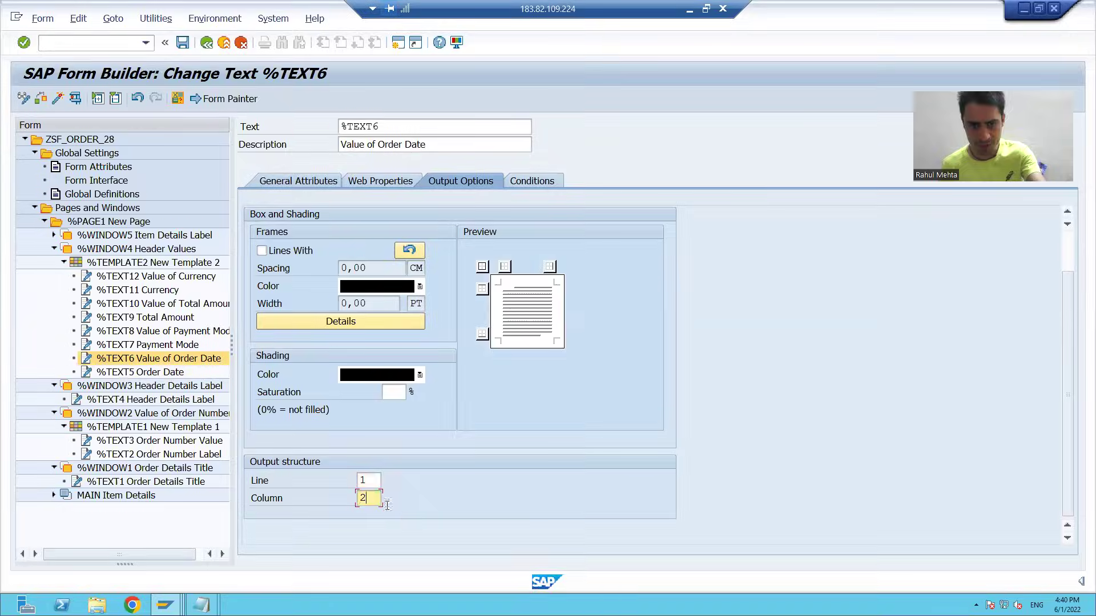
# - Check the Payment Mode label in the layout note and set the output structure of text node %TEXT7 to line 1, column 3
pyautogui.hotkey('alt', 'Tab')
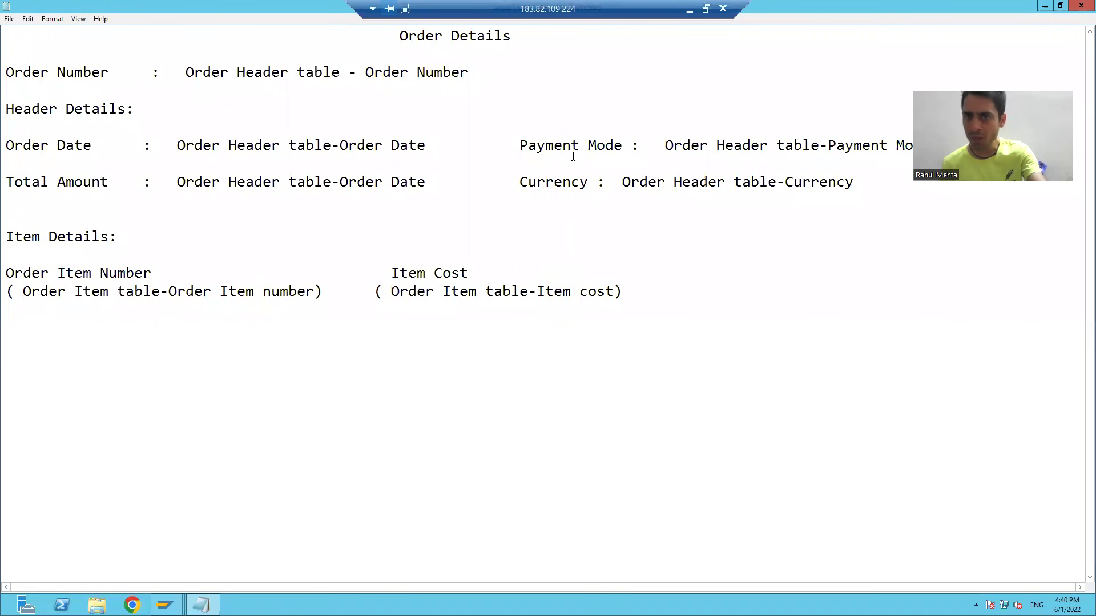
pyautogui.hotkey('alt', 'Tab')
pyautogui.click(164, 344)
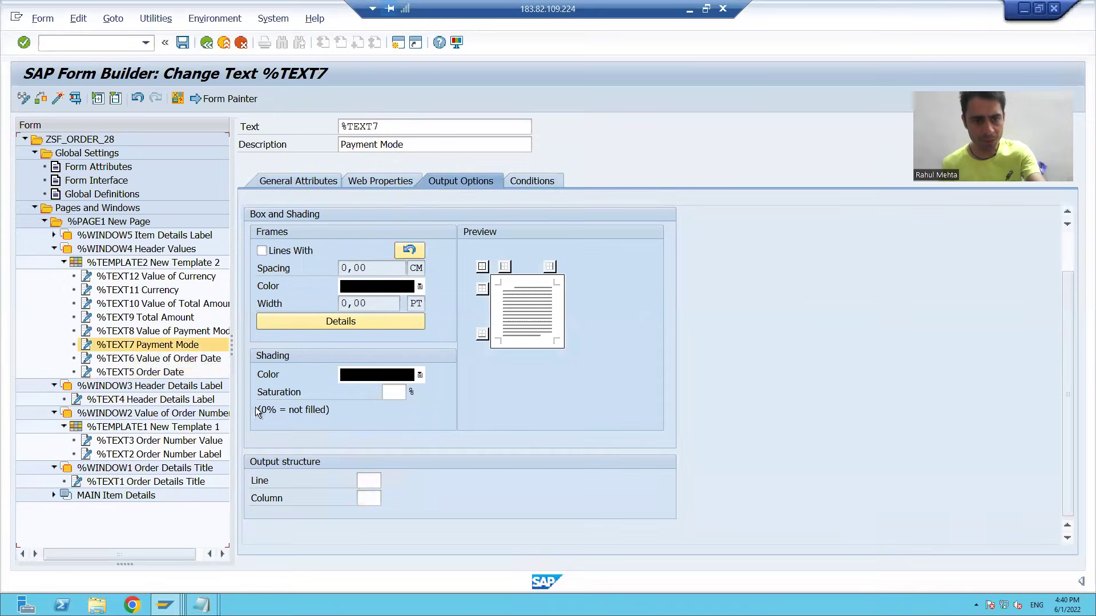
pyautogui.click(359, 481)
pyautogui.write('1')
pyautogui.click(369, 502)
pyautogui.write('3')
# - Check the payment mode value in the layout note and set the output structure of text node %TEXT8 to line 1, column 4
pyautogui.hotkey('alt', 'Tab')
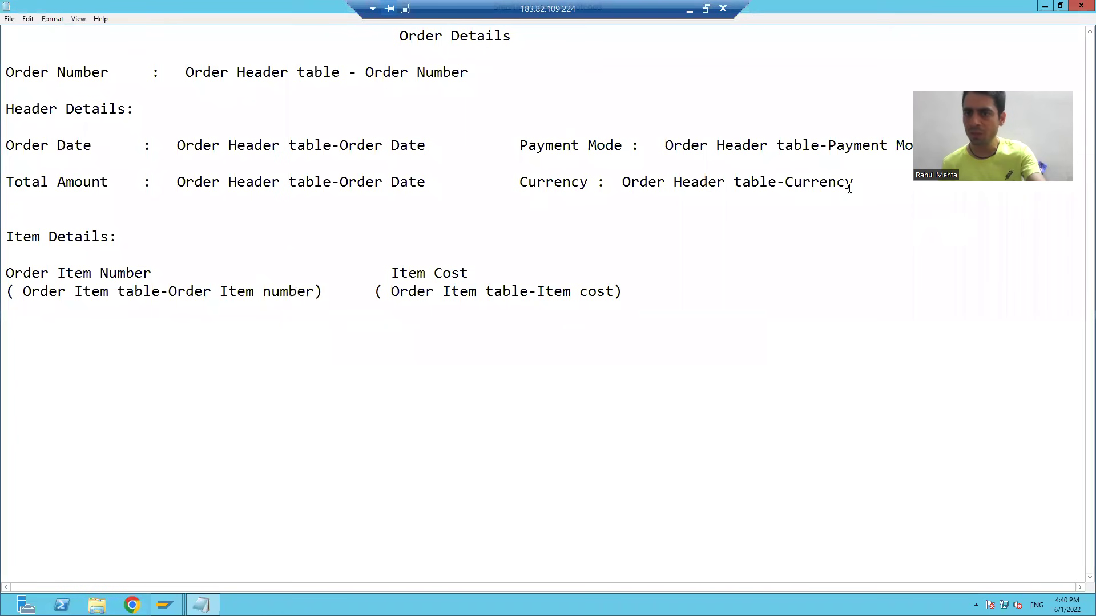
pyautogui.hotkey('alt', 'Tab')
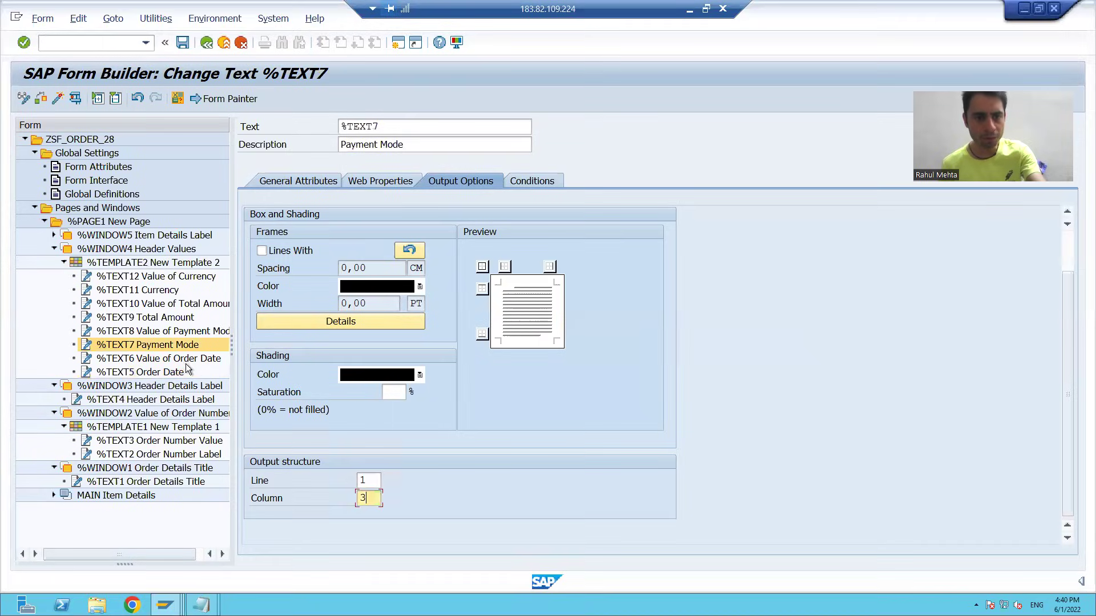
pyautogui.click(171, 331)
pyautogui.click(370, 482)
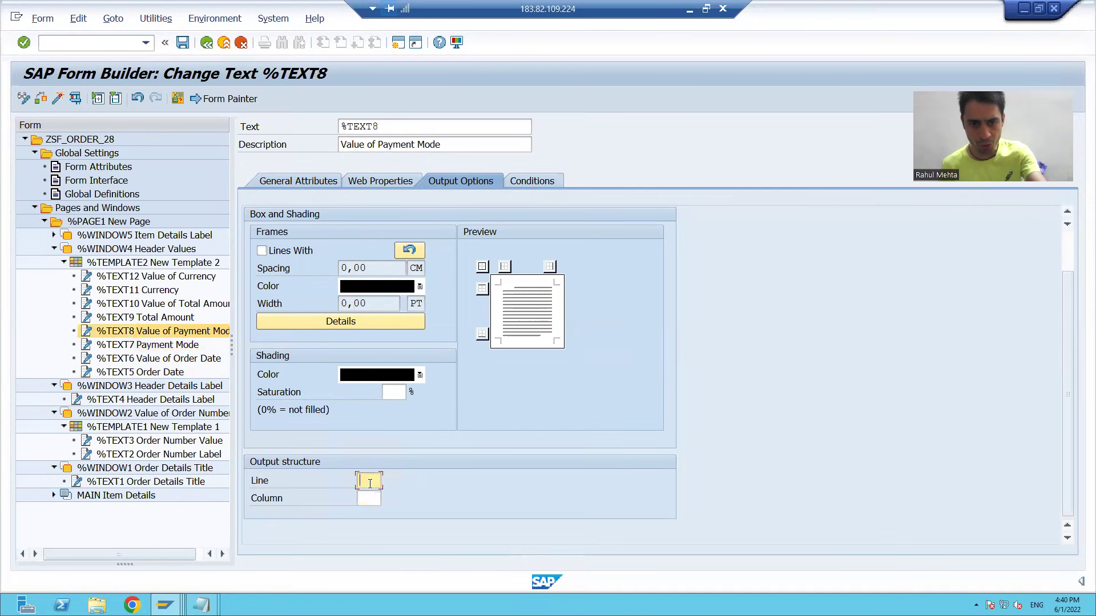
pyautogui.click(372, 500)
pyautogui.write('4')
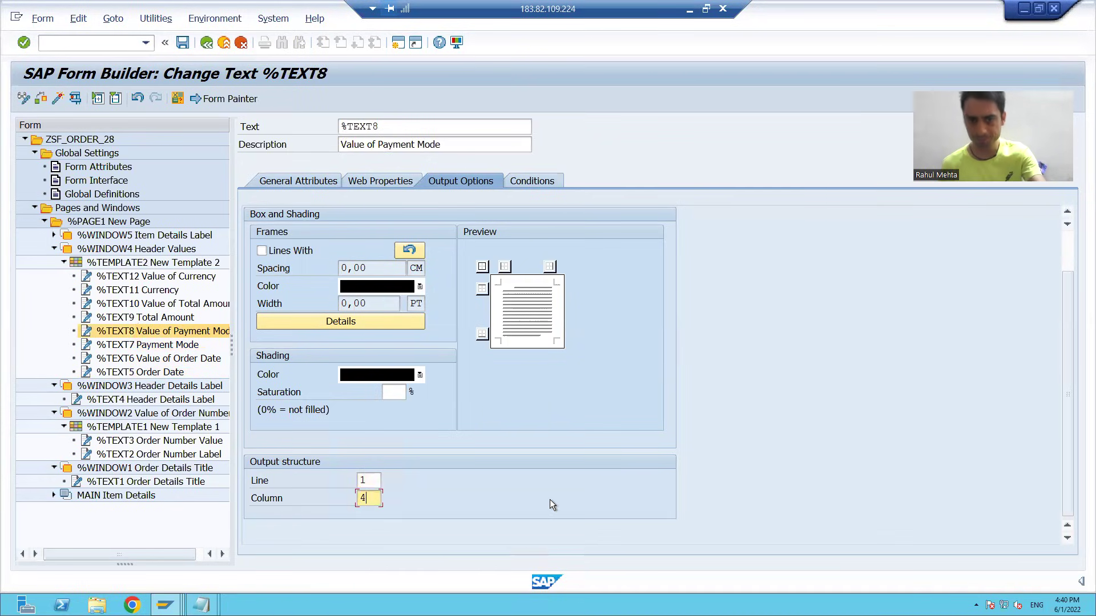
# - Check the Total Amount label in the layout note and set the output structure of text node %TEXT9 to line 2, column 1
pyautogui.hotkey('alt', 'Tab')
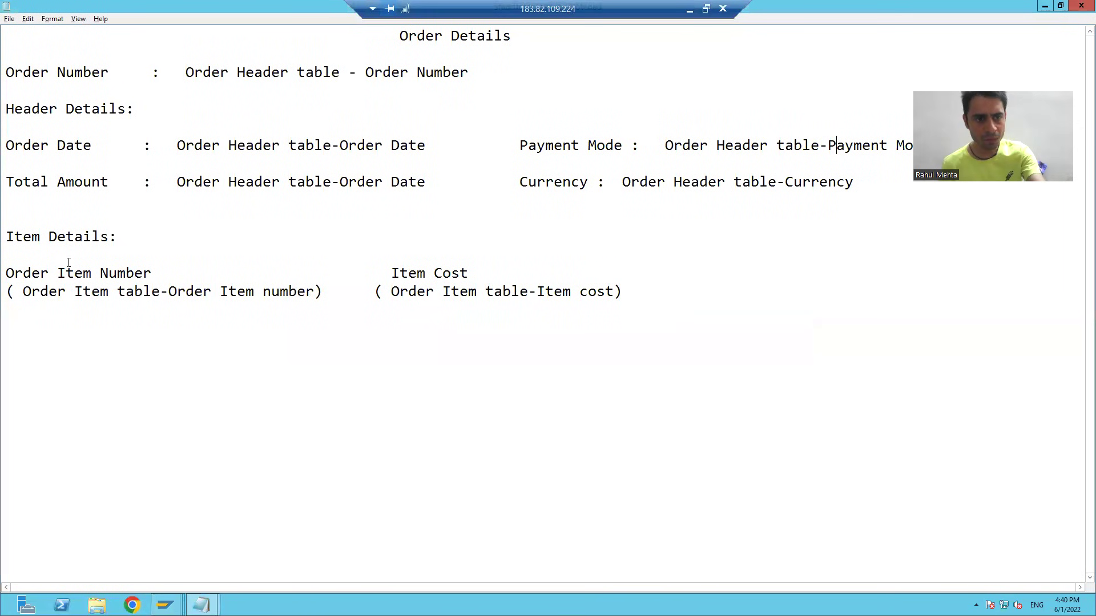
pyautogui.hotkey('alt', 'Tab')
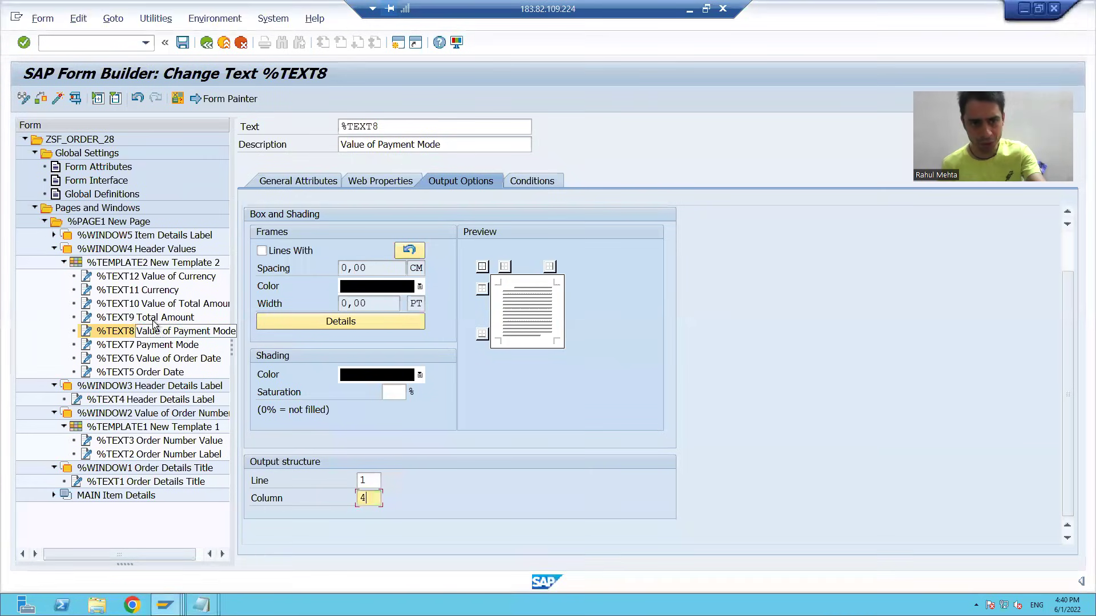
pyautogui.click(152, 319)
pyautogui.click(369, 482)
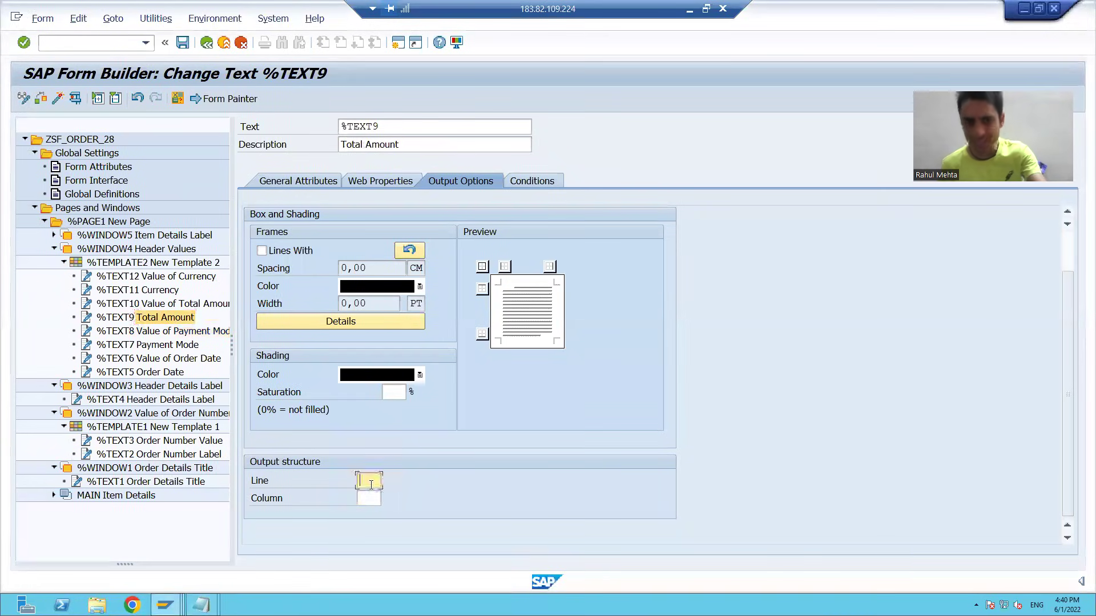
pyautogui.write('2')
pyautogui.click(374, 503)
pyautogui.write('1')
# - Correct the Total Amount entry in the layout note to read "Order Header table-Total Amount"
pyautogui.hotkey('alt', 'Tab')
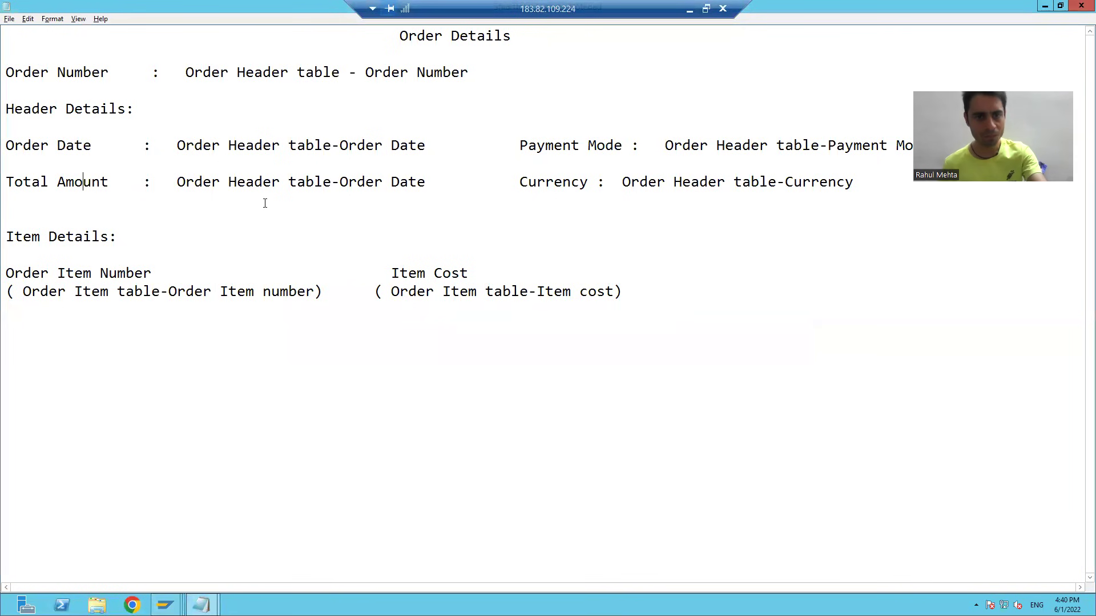
pyautogui.moveTo(171, 182); pyautogui.dragTo(425, 183)
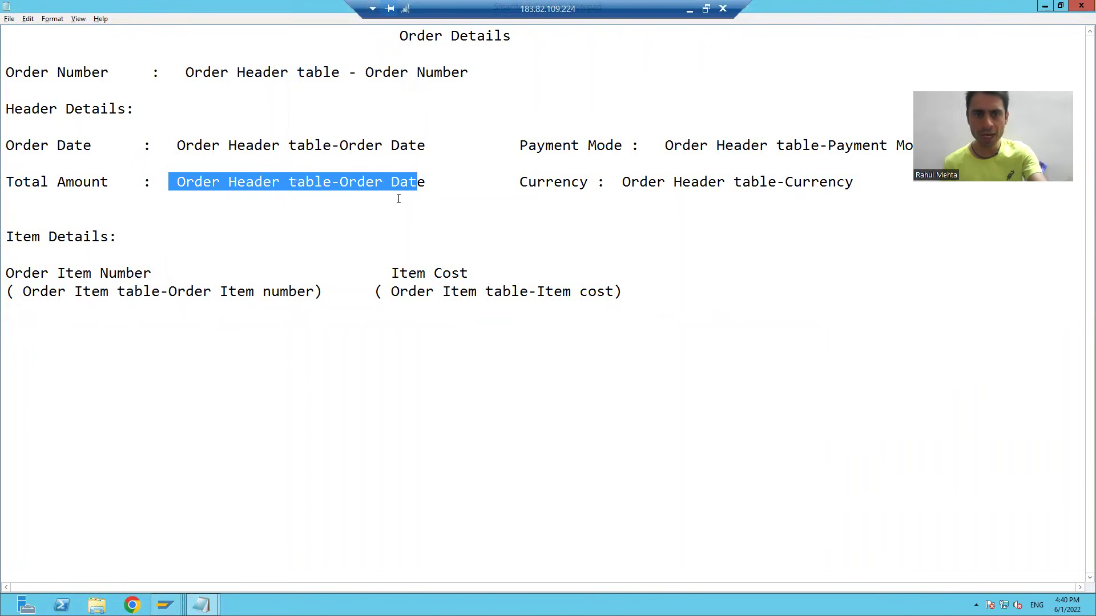
pyautogui.hotkey('alt', 'Tab')
pyautogui.hotkey('alt', 'Tab')
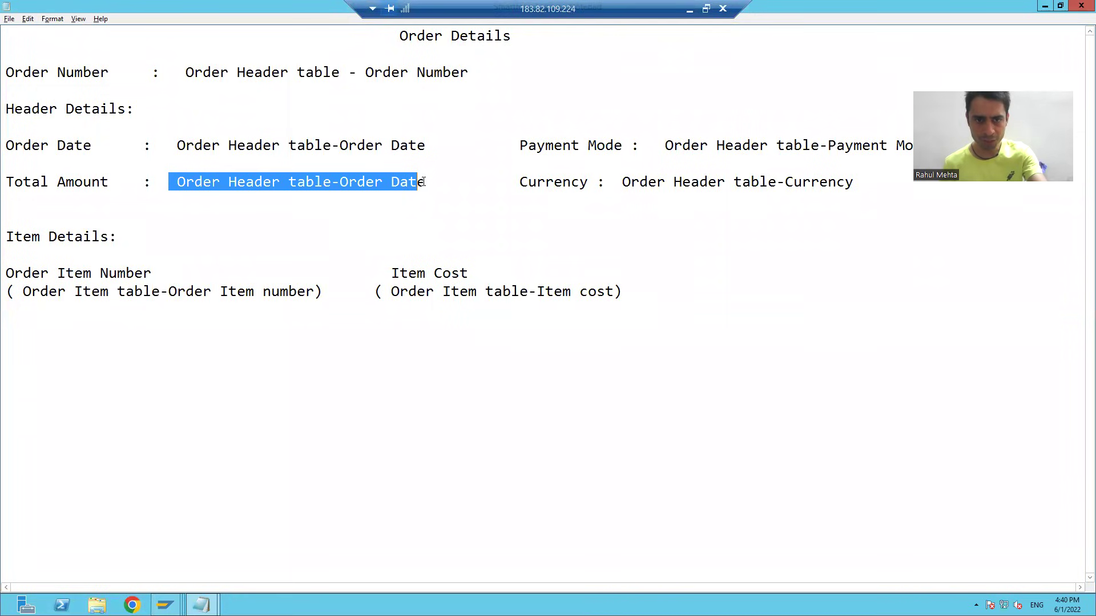
pyautogui.click(432, 181)
pyautogui.press('BackSpace')
pyautogui.press('BackSpace')
pyautogui.press('BackSpace')
pyautogui.press('BackSpace')
pyautogui.press('BackSpace')
pyautogui.press('BackSpace')
pyautogui.press('BackSpace')
pyautogui.press('BackSpace')
pyautogui.press('BackSpace')
pyautogui.press('BackSpace')
pyautogui.press('BackSpace')
pyautogui.press('BackSpace')
pyautogui.press('BackSpace')
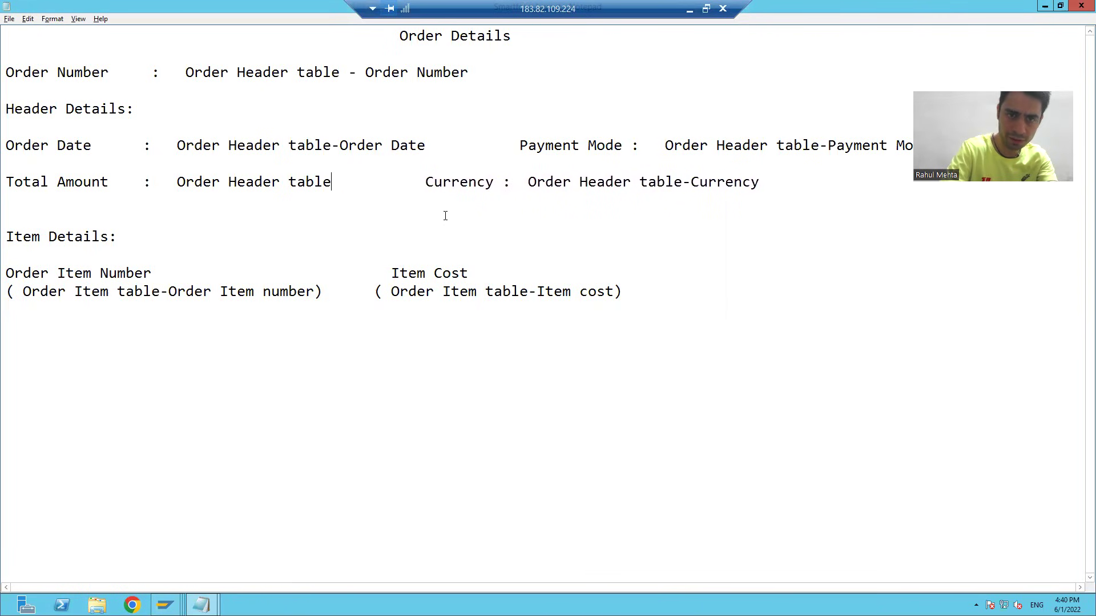
pyautogui.write('e-Total')
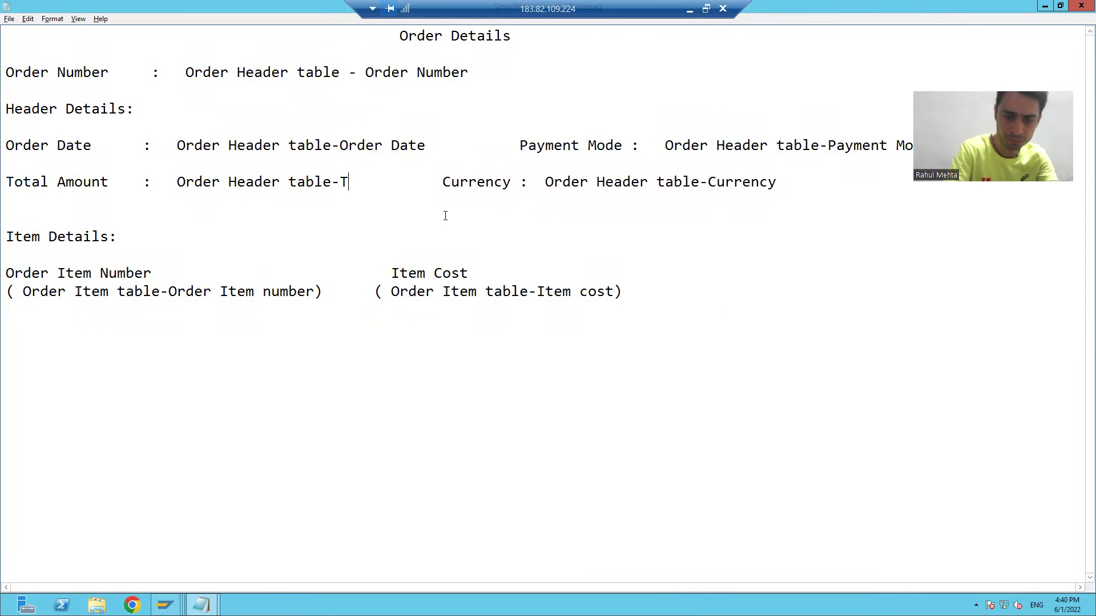
pyautogui.write(' Amount')
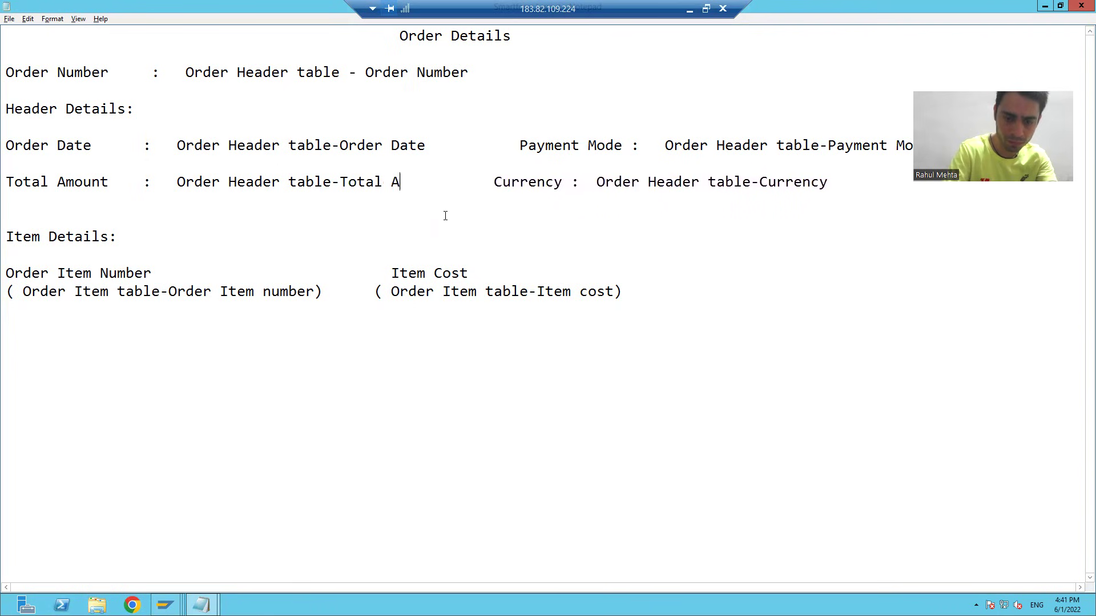
# - Return to the form and set the output structure line of text node %TEXT10 (Value of Total Amount) to 2
pyautogui.hotkey('alt', 'Tab')
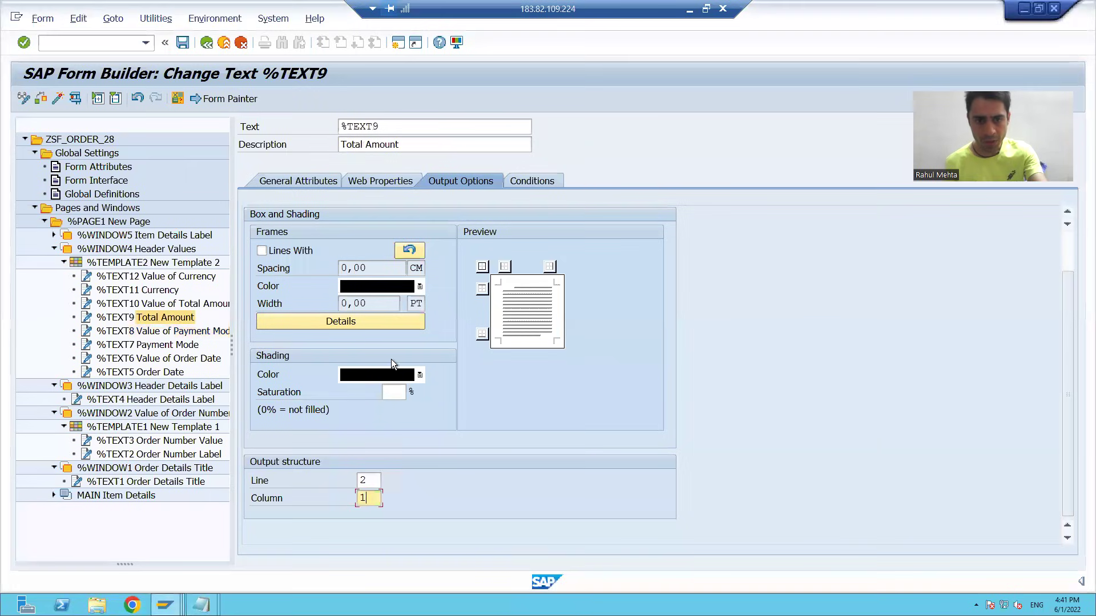
pyautogui.click(165, 303)
pyautogui.click(364, 480)
pyautogui.write('2')
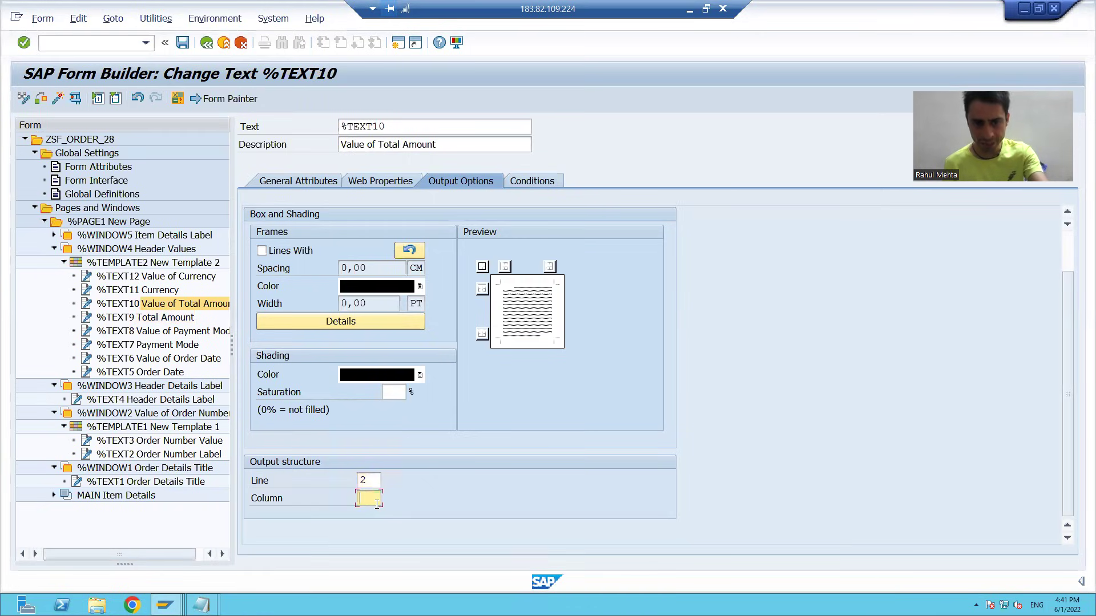
# - Check the Currency label in the layout note and set the output structure of text node %TEXT11 to line 2, column 3
pyautogui.click(129, 290)
pyautogui.hotkey('alt', 'Tab')
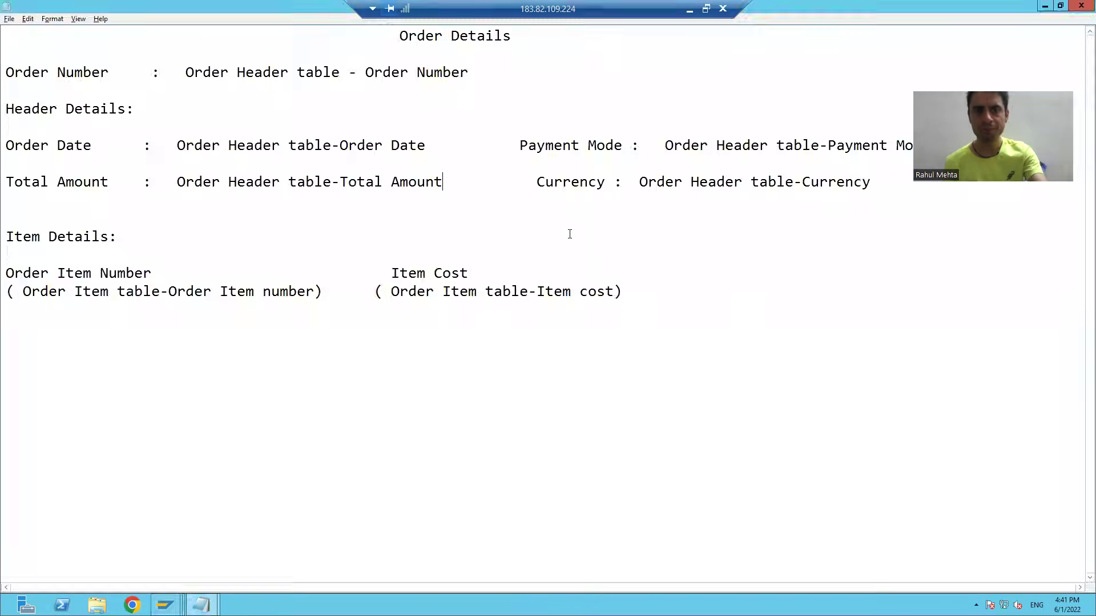
pyautogui.hotkey('alt', 'Tab')
pyautogui.click(376, 480)
pyautogui.write('2')
pyautogui.press('Tab')
pyautogui.write('3')
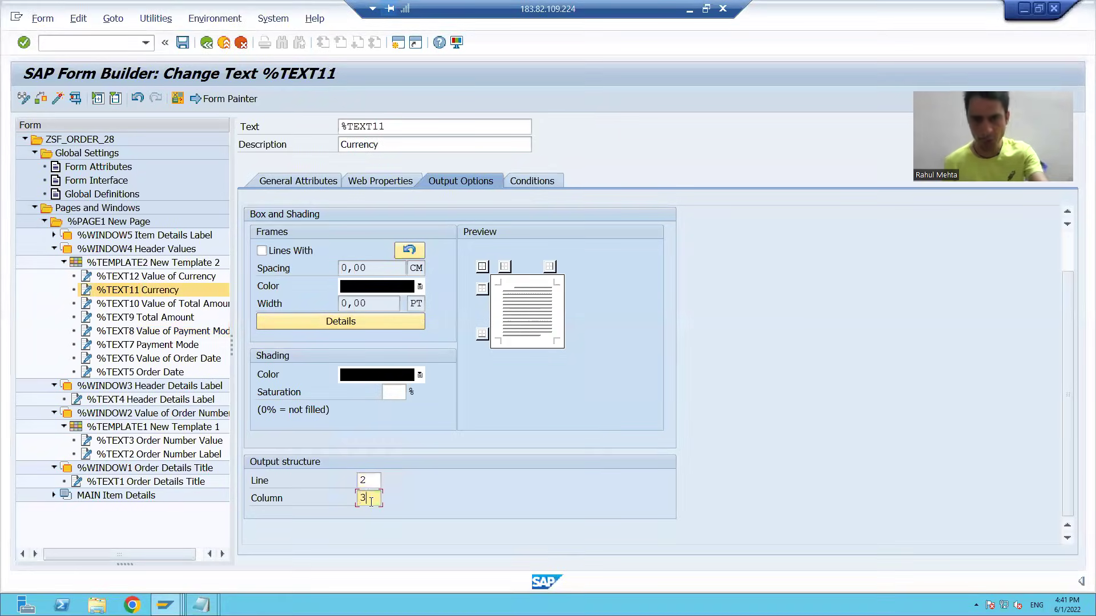
# - Check the currency value in the layout note and set the output structure of text node %TEXT12 to line 2, column 4
pyautogui.hotkey('alt', 'Tab')
pyautogui.hotkey('alt', 'Tab')
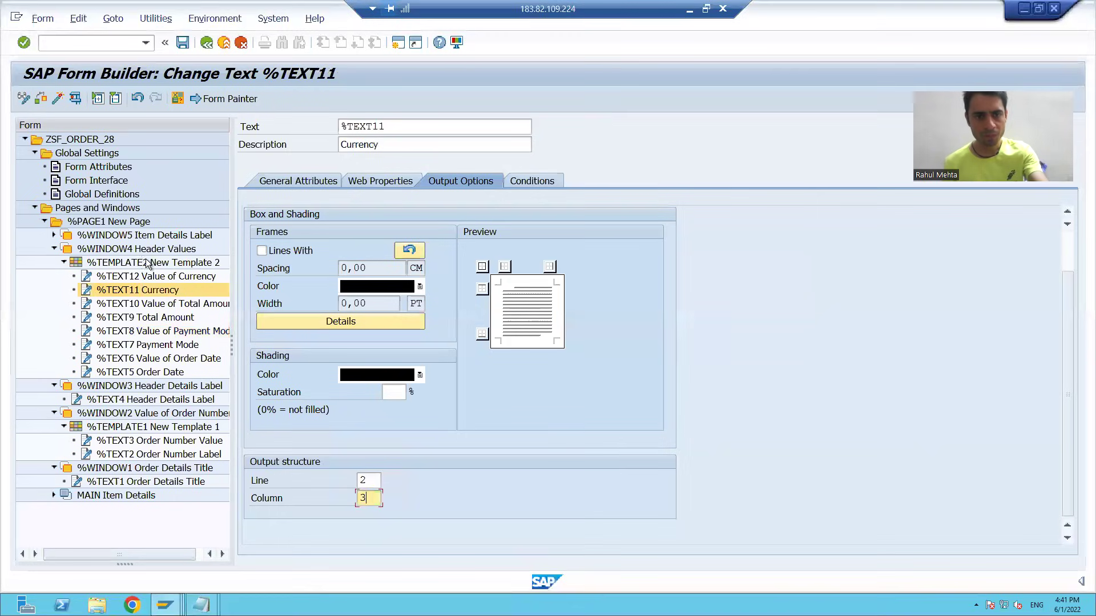
pyautogui.click(140, 276)
pyautogui.hotkey('alt', 'Tab')
pyautogui.hotkey('alt', 'Tab')
pyautogui.click(370, 485)
pyautogui.write('2')
pyautogui.click(370, 500)
pyautogui.write('4')
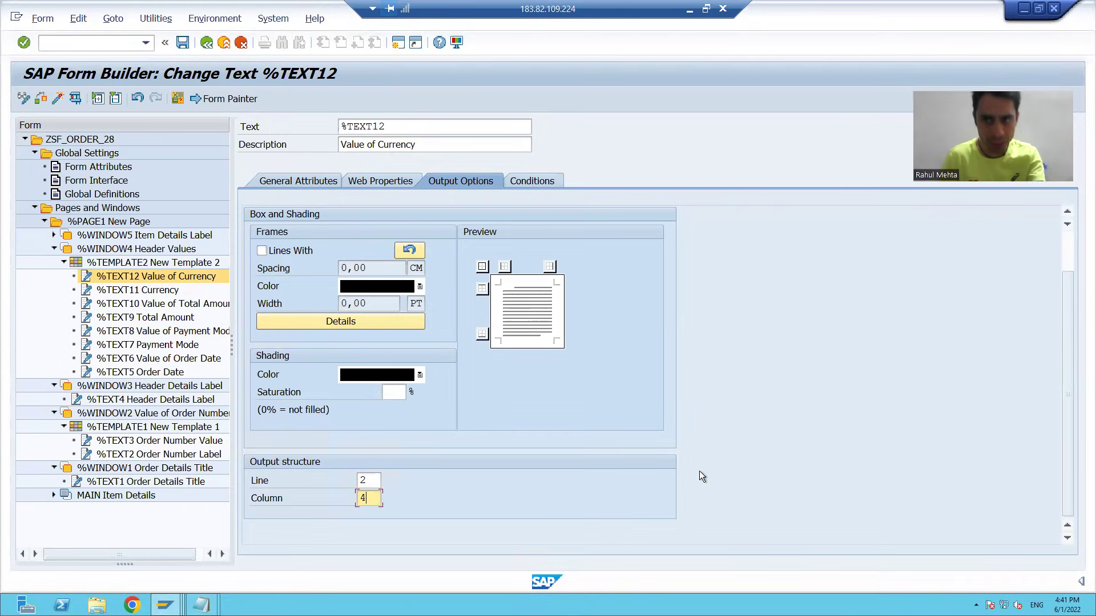
# - Open the text content of node %TEXT5 (Order Date) for editing in the fullscreen line editor
pyautogui.hotkey('alt', 'Tab')
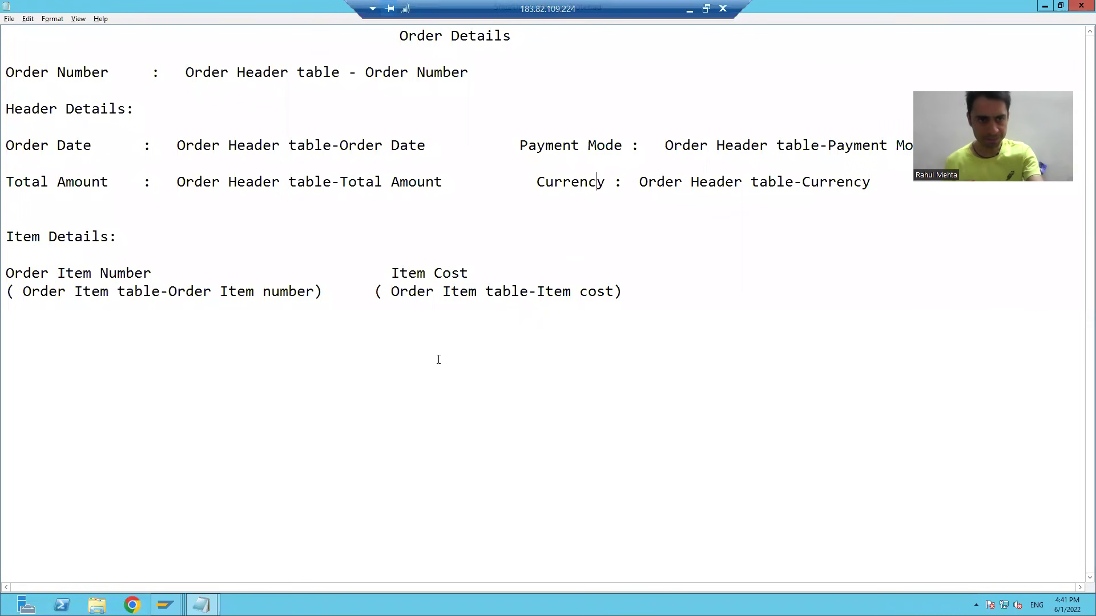
pyautogui.hotkey('alt', 'Tab')
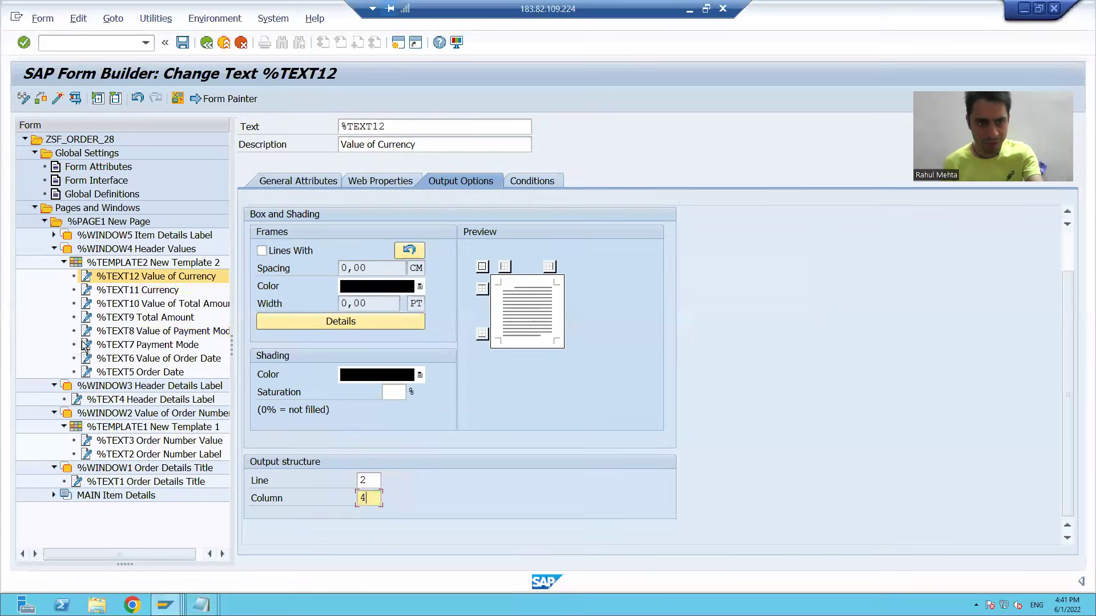
pyautogui.click(126, 372)
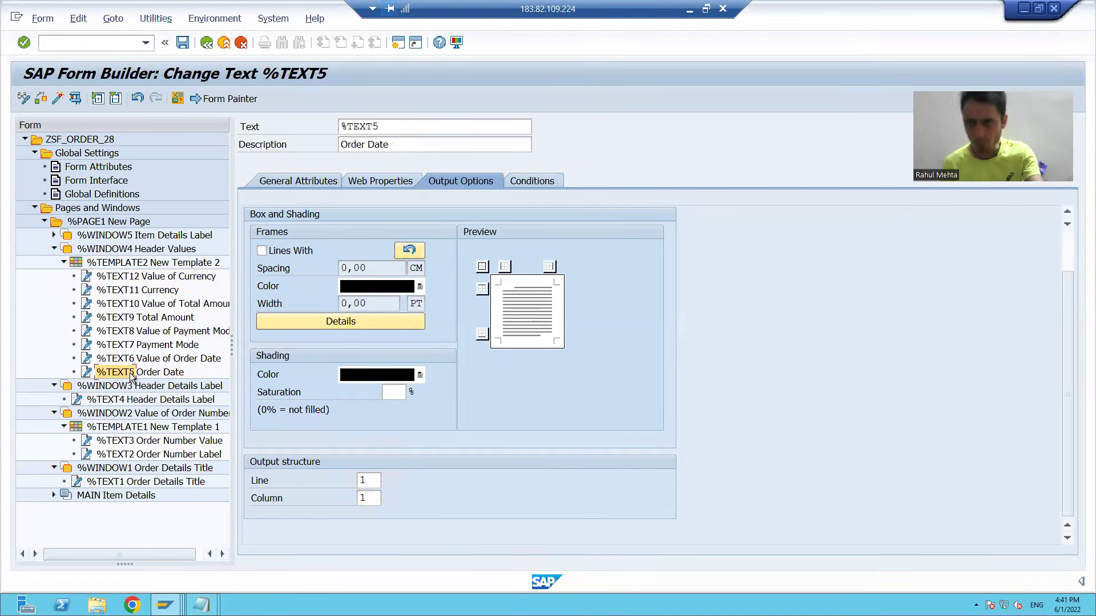
pyautogui.click(283, 180)
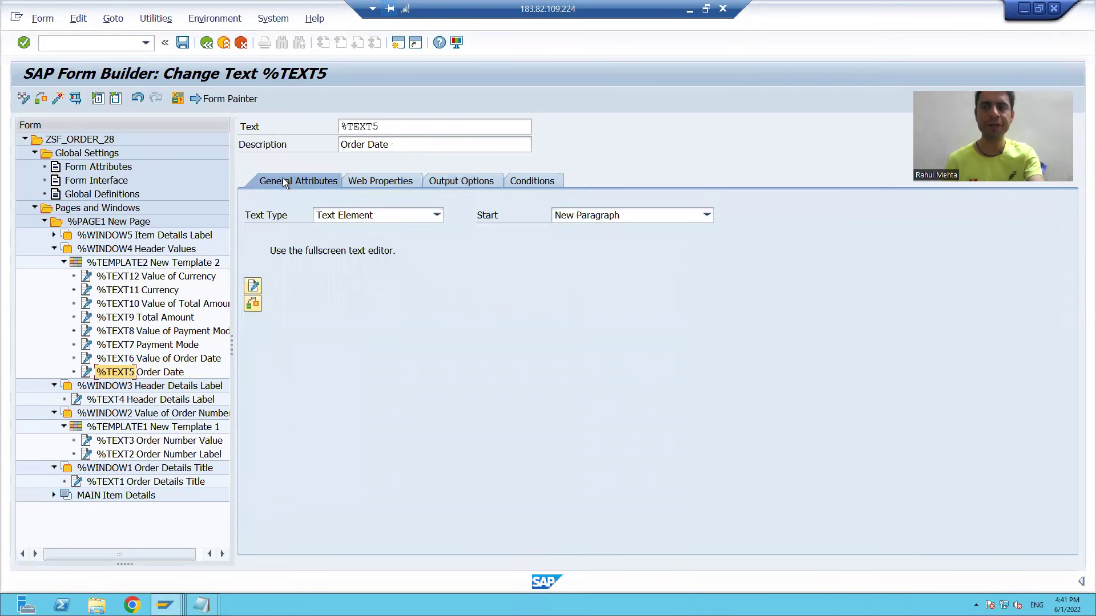
pyautogui.click(255, 293)
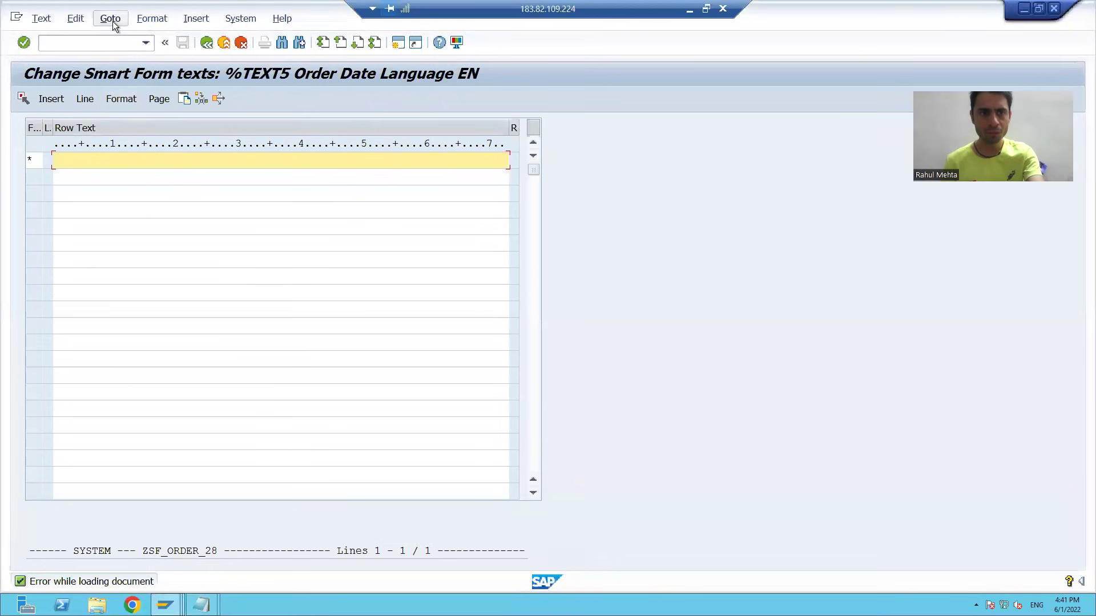
pyautogui.click(113, 23)
pyautogui.click(127, 70)
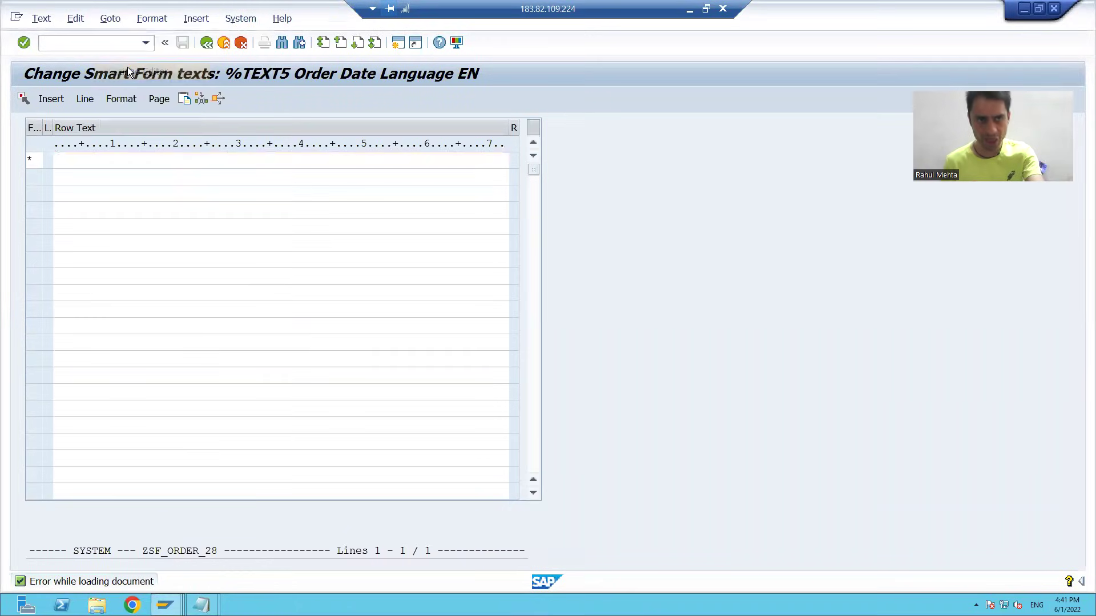
# - Look up the first header label in the layout note, enter "Order Date" as the text of %TEXT5, and return to the form
pyautogui.hotkey('alt', 'Tab')
pyautogui.moveTo(101, 146); pyautogui.dragTo(8, 150)
pyautogui.hotkey('alt', 'Tab')
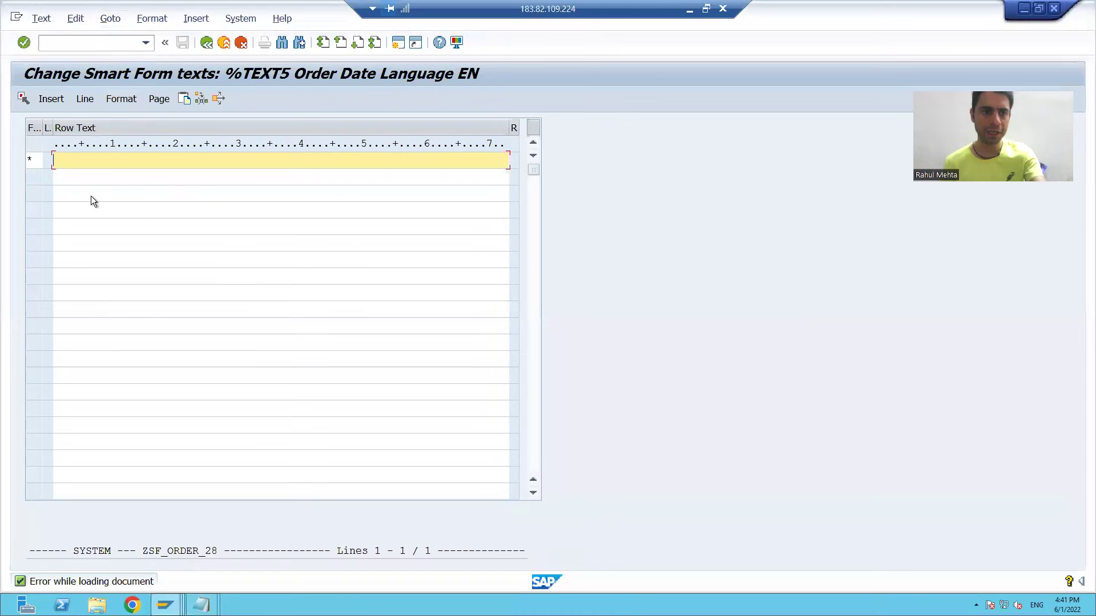
pyautogui.write('Order Date')
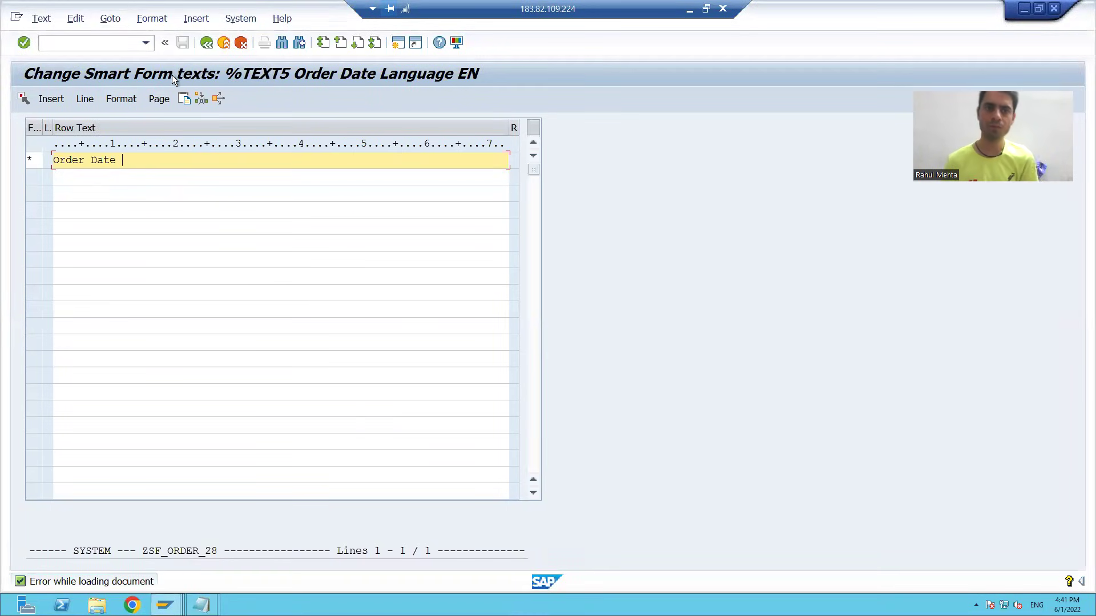
pyautogui.click(206, 43)
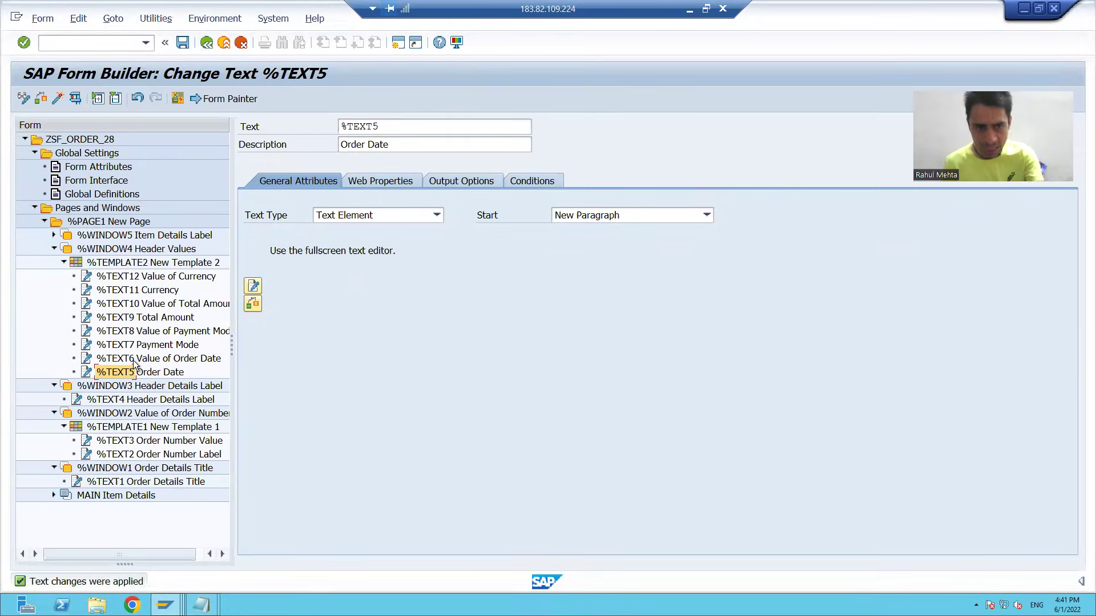
# - Review the Order Date value in the layout note, copy the "Payment Mode" label, and return to the form
pyautogui.hotkey('alt', 'Tab')
pyautogui.moveTo(173, 145); pyautogui.dragTo(434, 147)
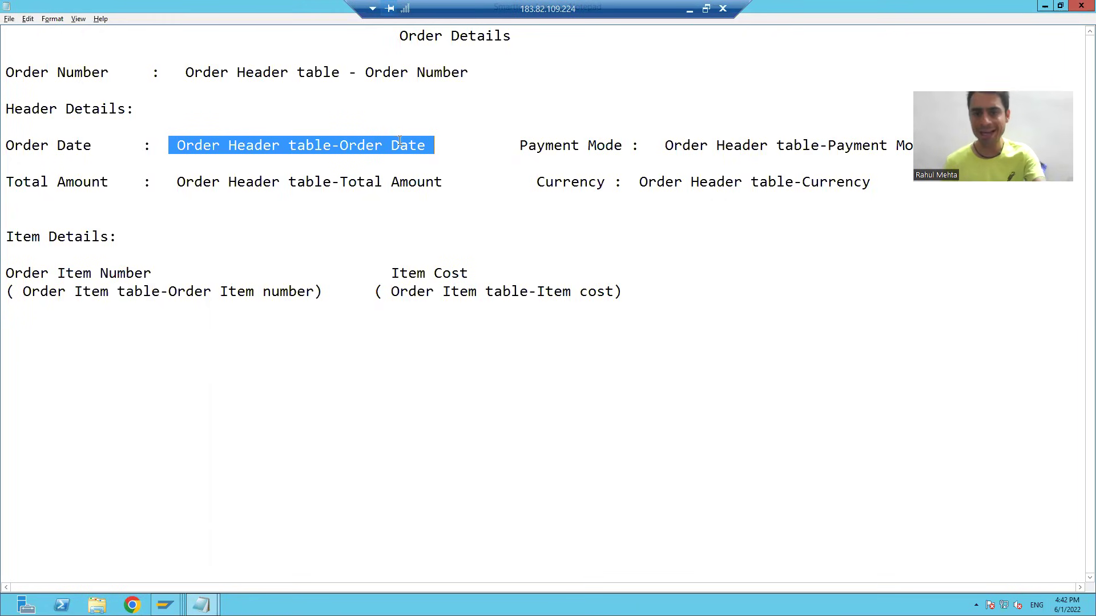
pyautogui.moveTo(519, 146); pyautogui.dragTo(622, 145)
pyautogui.hotkey('ctrl', 'c')
pyautogui.hotkey('alt', 'Tab')
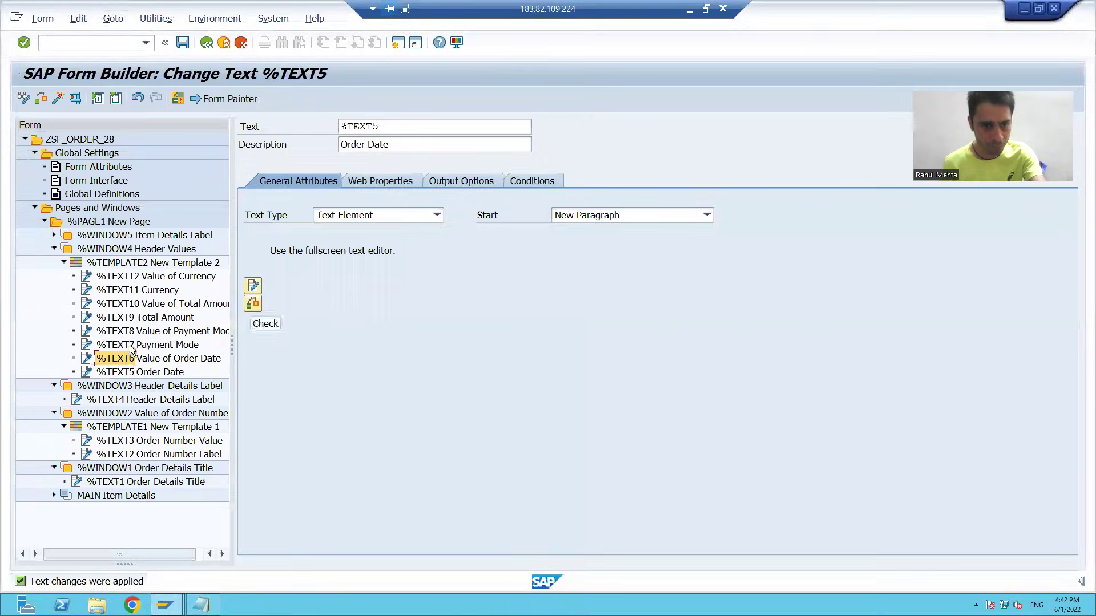
# - Enter the copied label "Payment Mode" as the text of node %TEXT7 in the fullscreen line editor and return to the form
pyautogui.click(129, 345)
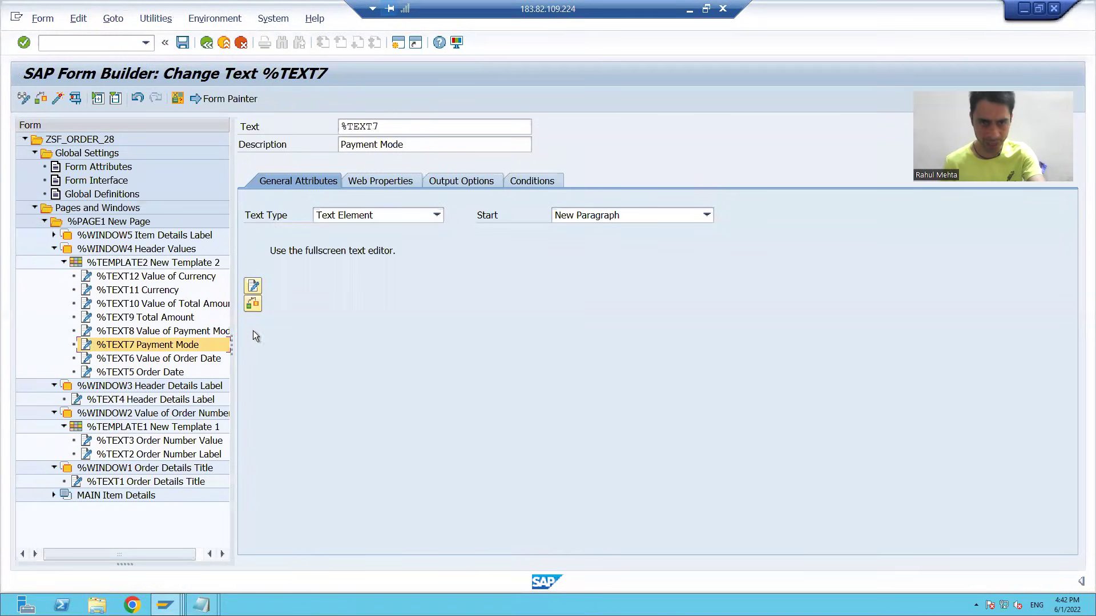
pyautogui.click(253, 287)
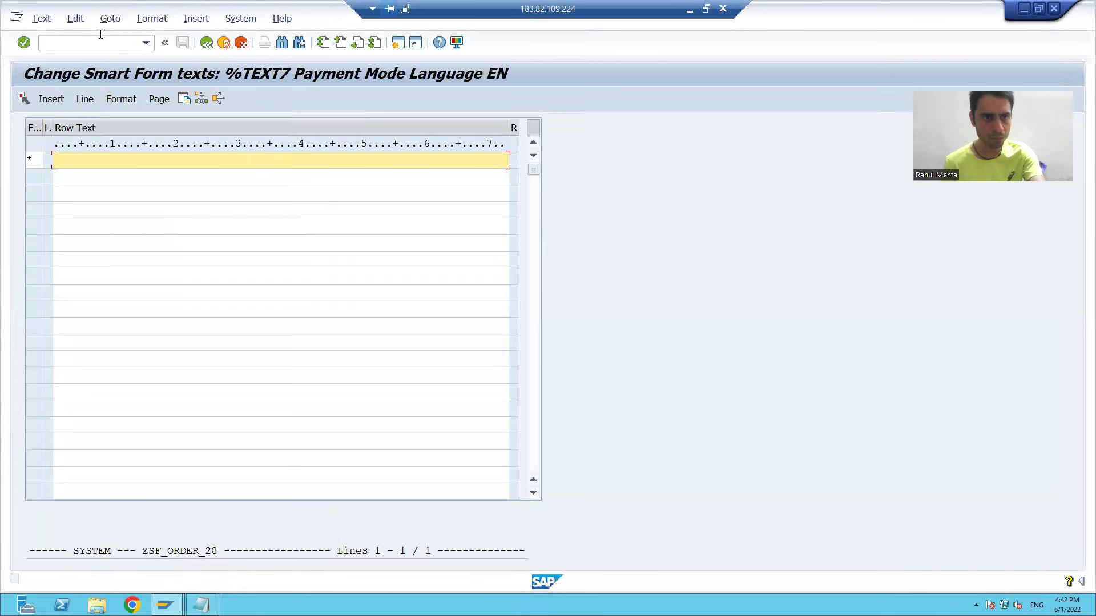
pyautogui.click(110, 18)
pyautogui.click(130, 71)
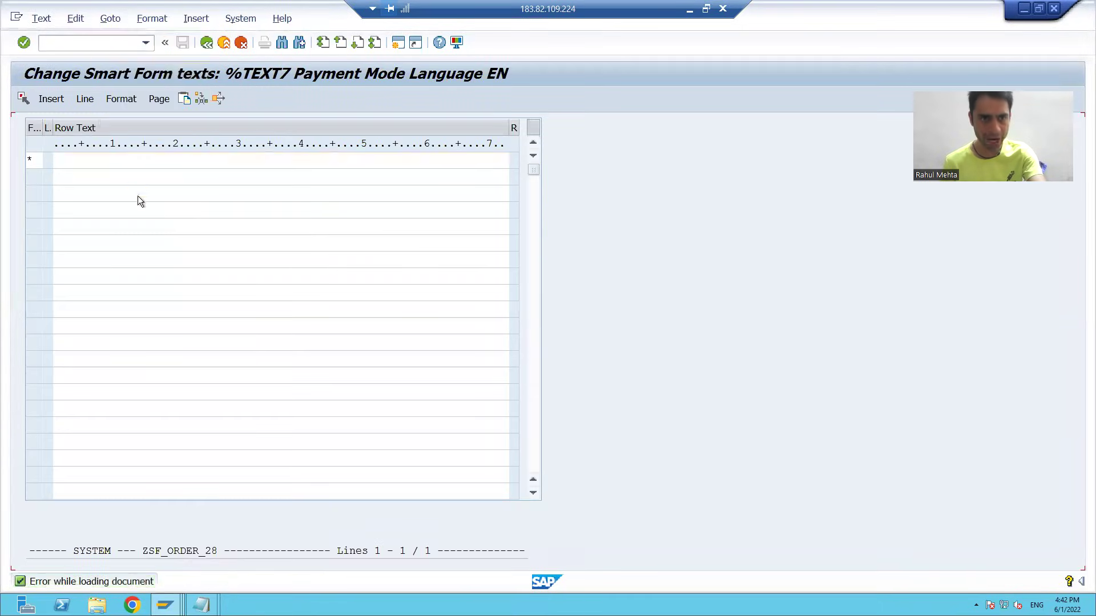
pyautogui.hotkey('alt', 'Tab')
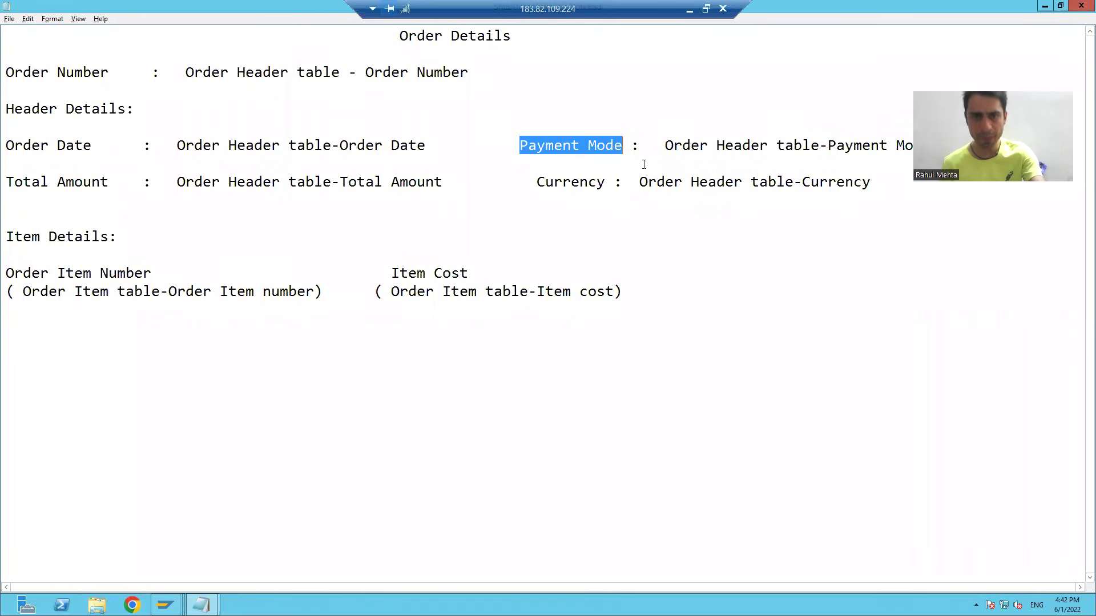
pyautogui.hotkey('alt', 'Tab')
pyautogui.hotkey('ctrl', 'v')
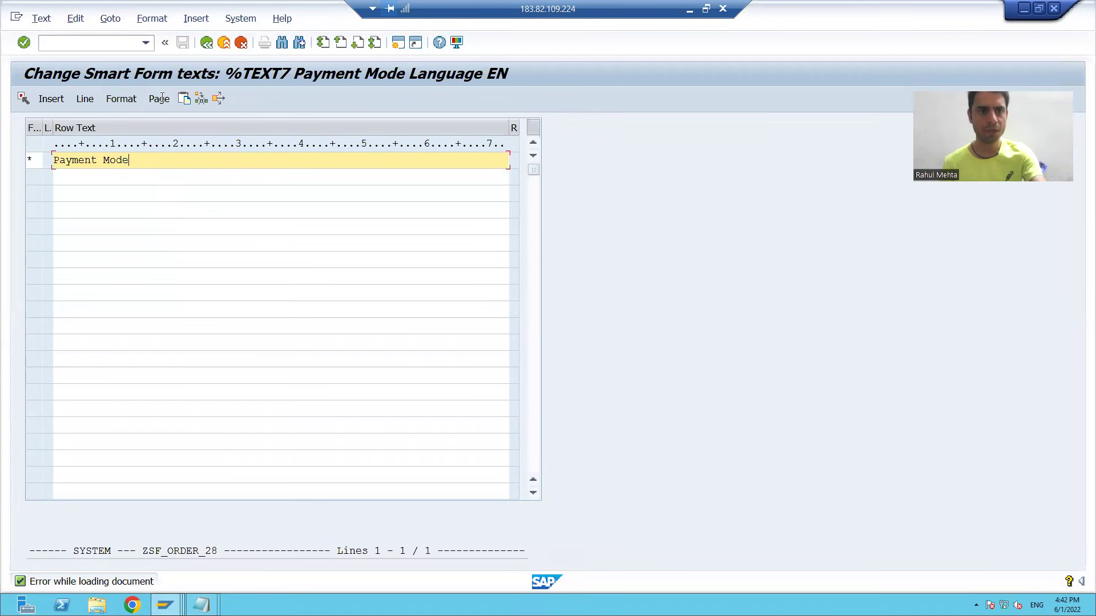
pyautogui.click(206, 42)
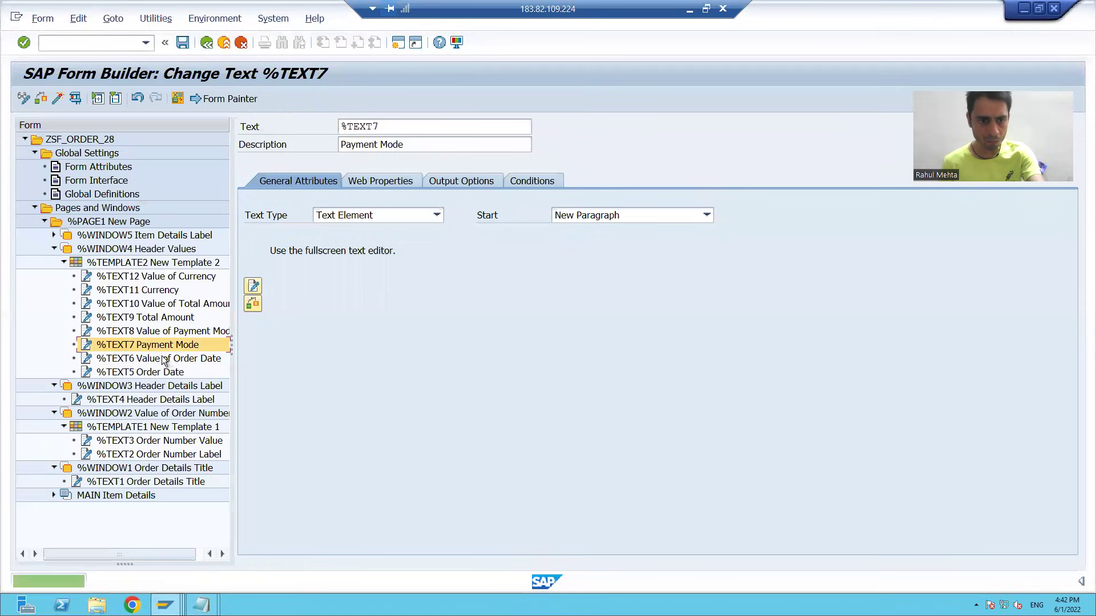
# - Open the text content of node %TEXT9 (Total Amount) for editing in the fullscreen line editor
pyautogui.click(158, 331)
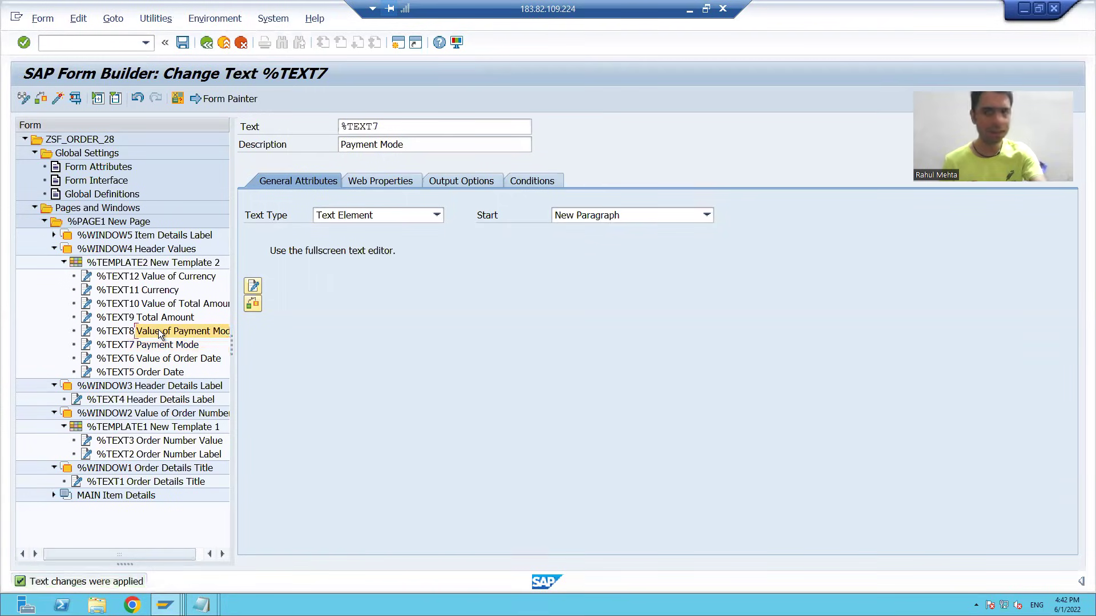
pyautogui.click(158, 318)
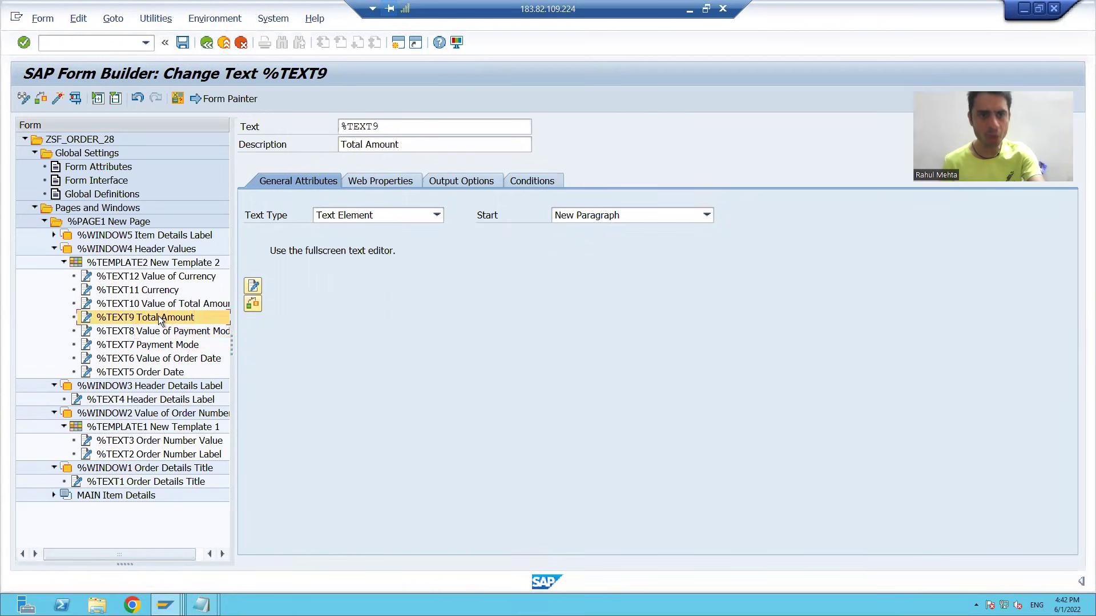
pyautogui.click(251, 285)
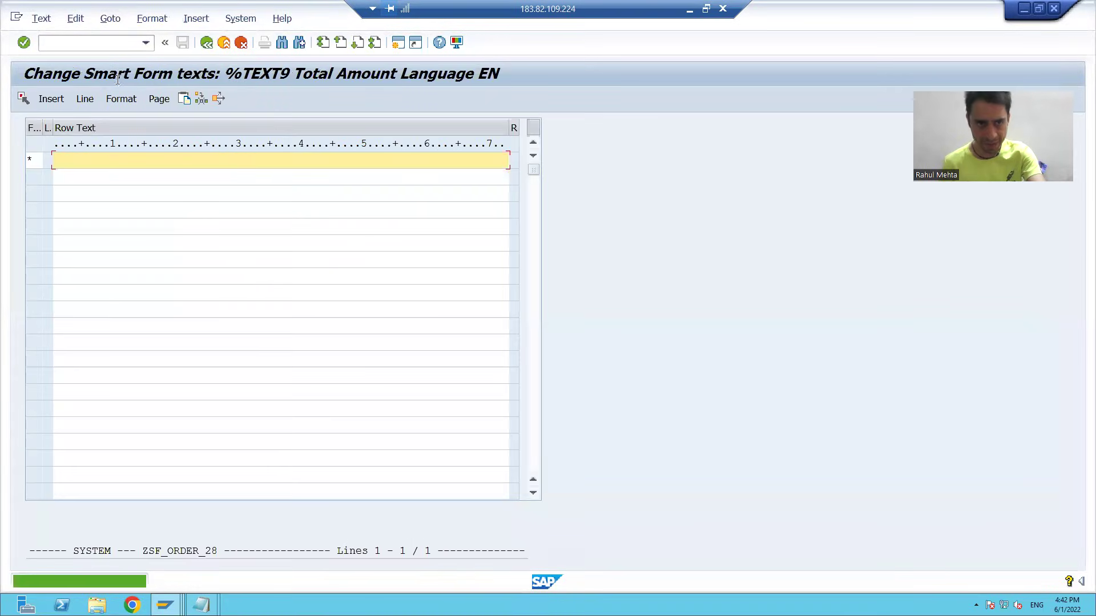
pyautogui.click(115, 18)
pyautogui.click(125, 70)
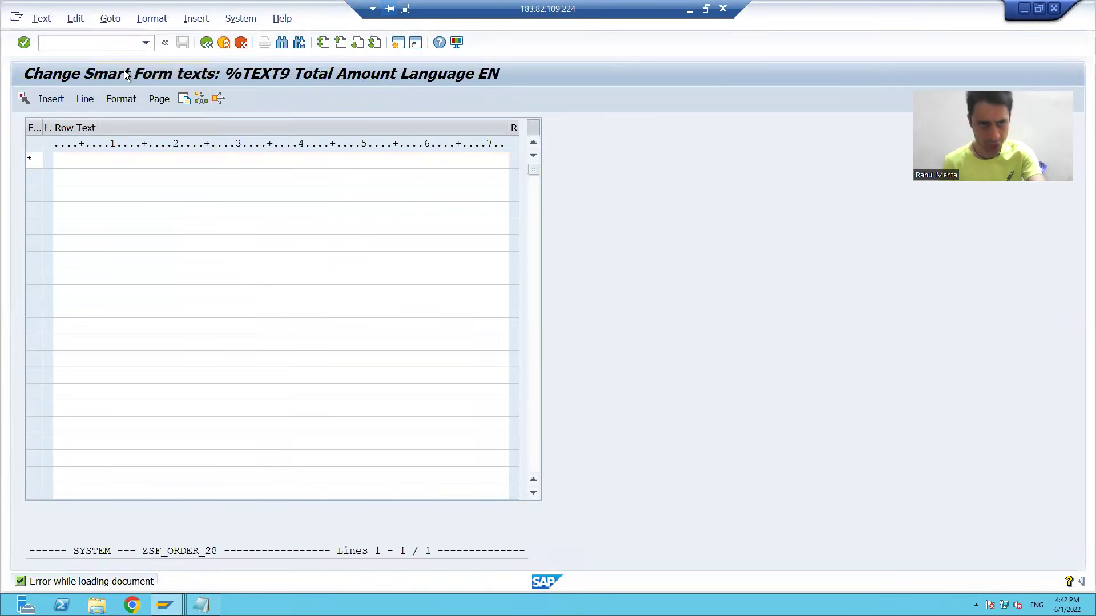
# - Copy the label "Total Amount" from the layout note into the text of %TEXT9 and return to the form
pyautogui.hotkey('alt', 'Tab')
pyautogui.moveTo(112, 182); pyautogui.dragTo(9, 182)
pyautogui.hotkey('ctrl', 'c')
pyautogui.hotkey('alt', 'Tab')
pyautogui.hotkey('ctrl', 'v')
pyautogui.click(207, 42)
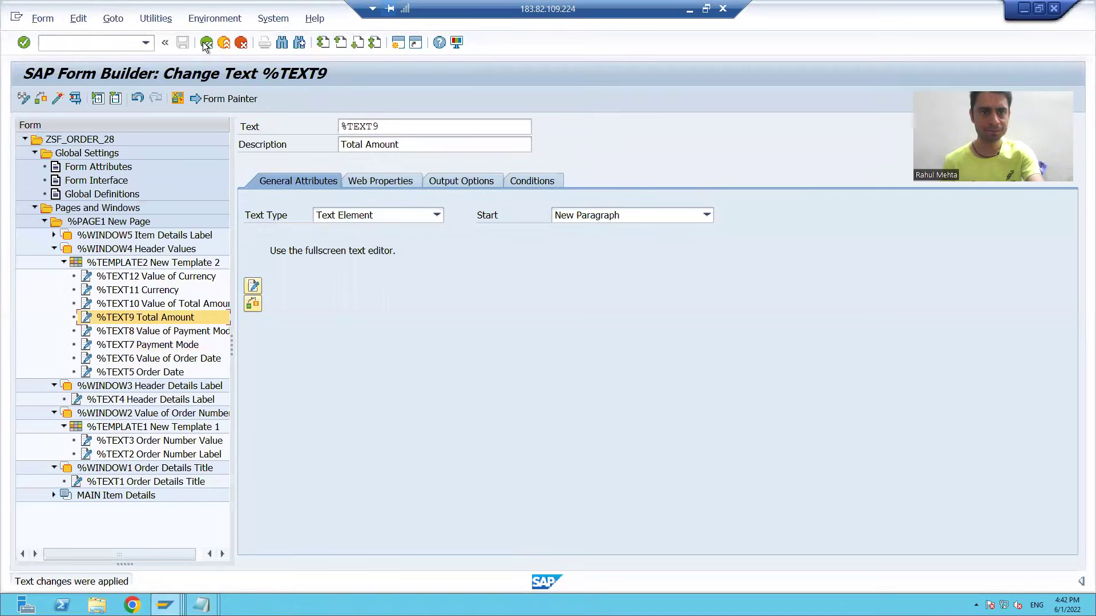
# - Open the text content of node %TEXT11 (Currency) for editing in the fullscreen line editor
pyautogui.click(146, 306)
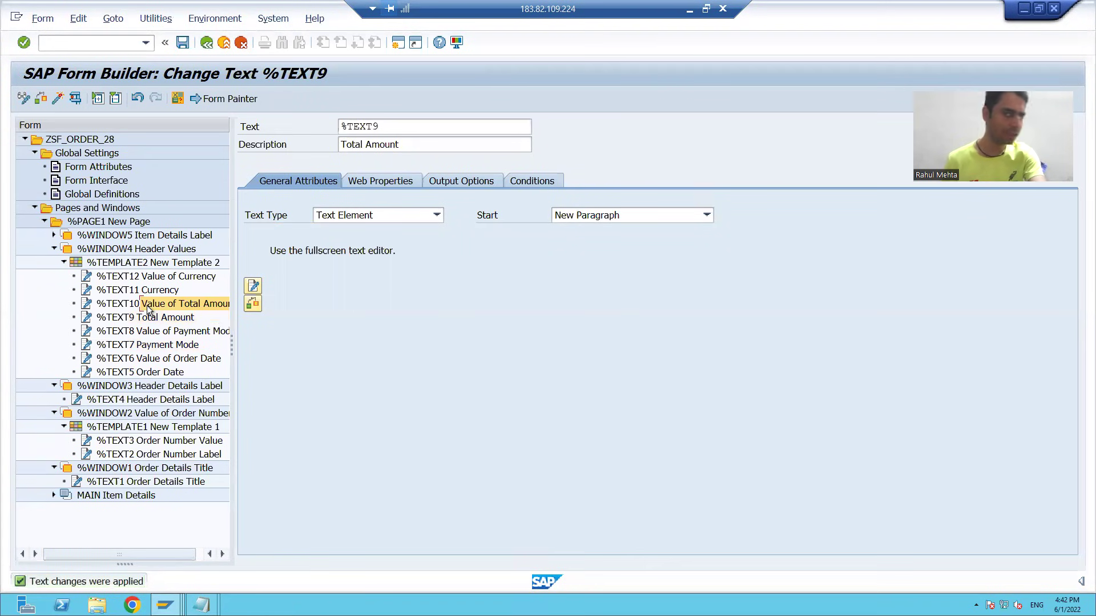
pyautogui.click(146, 291)
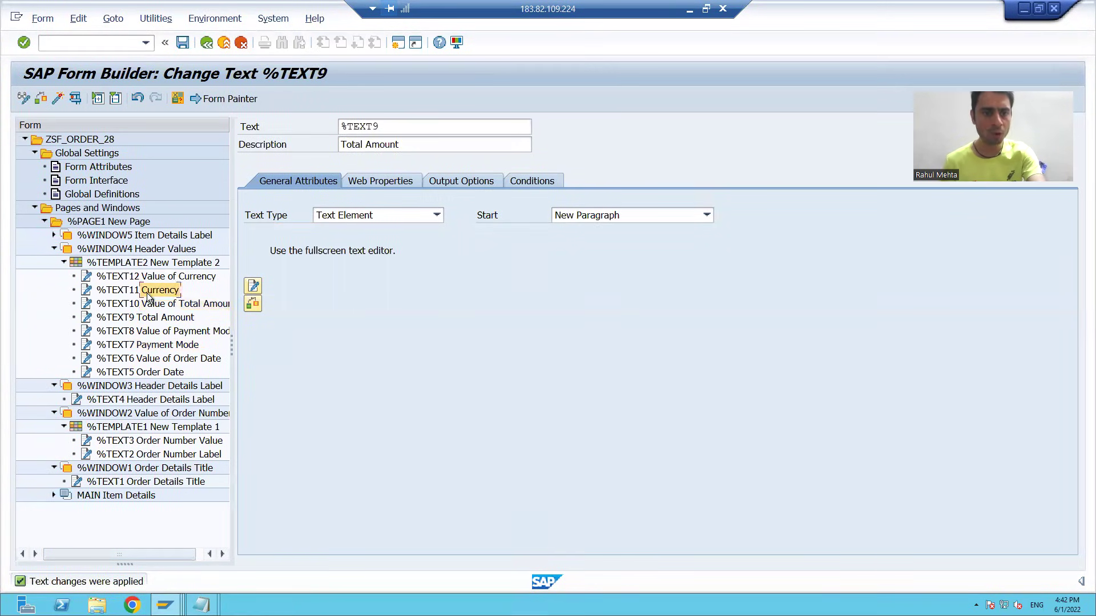
pyautogui.click(252, 287)
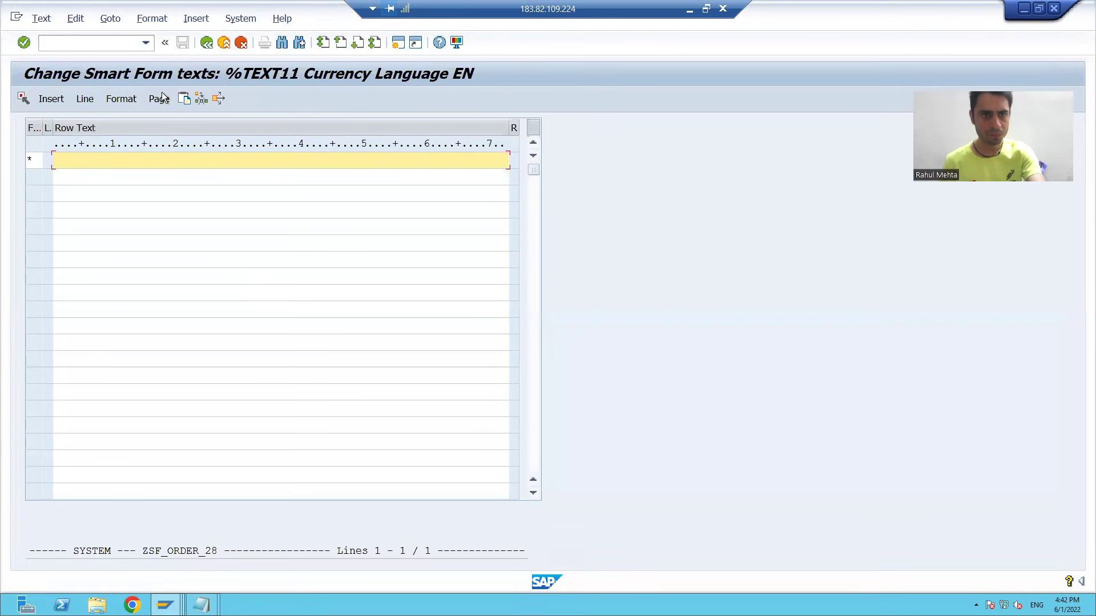
pyautogui.click(110, 19)
pyautogui.click(130, 71)
# - Copy the label "Currency" from the layout note into the text of %TEXT11 and save the form
pyautogui.hotkey('alt', 'Tab')
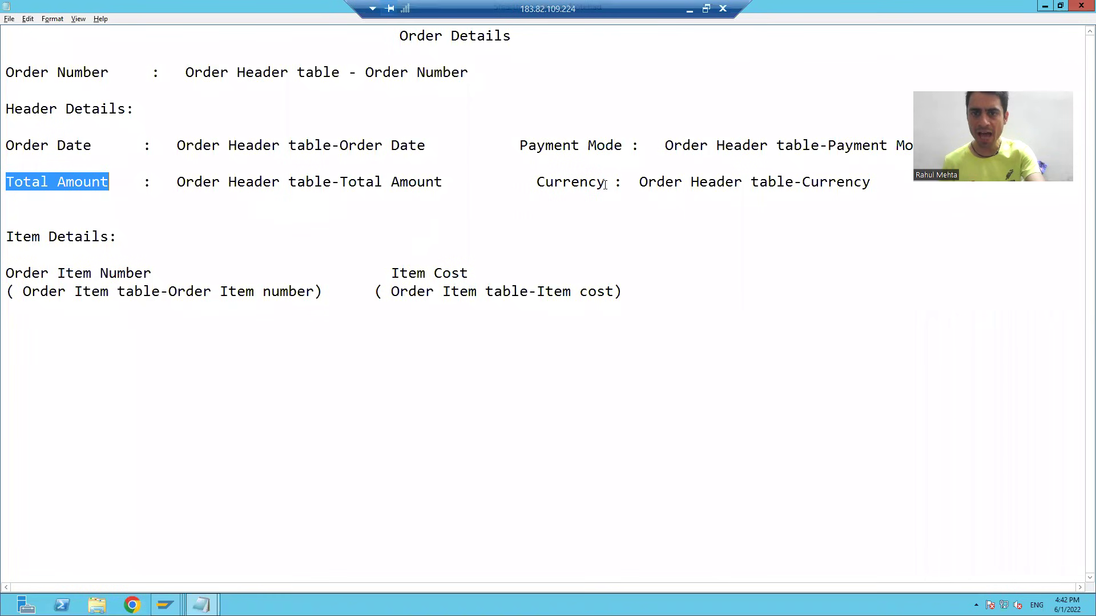
pyautogui.moveTo(605, 183); pyautogui.dragTo(539, 183)
pyautogui.hotkey('alt', 'Tab')
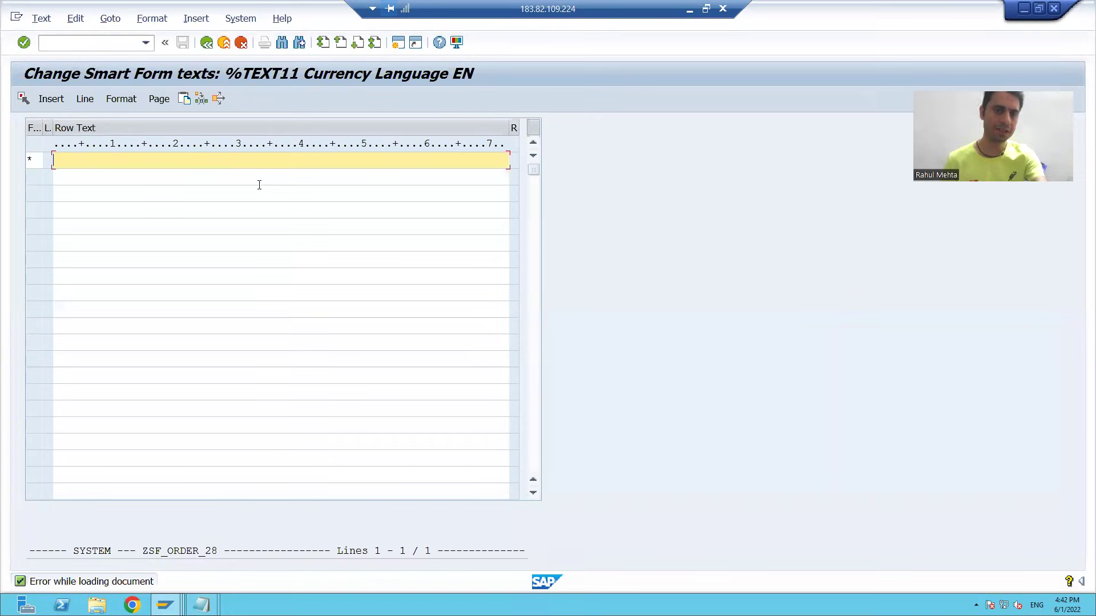
pyautogui.hotkey('ctrl', 'v')
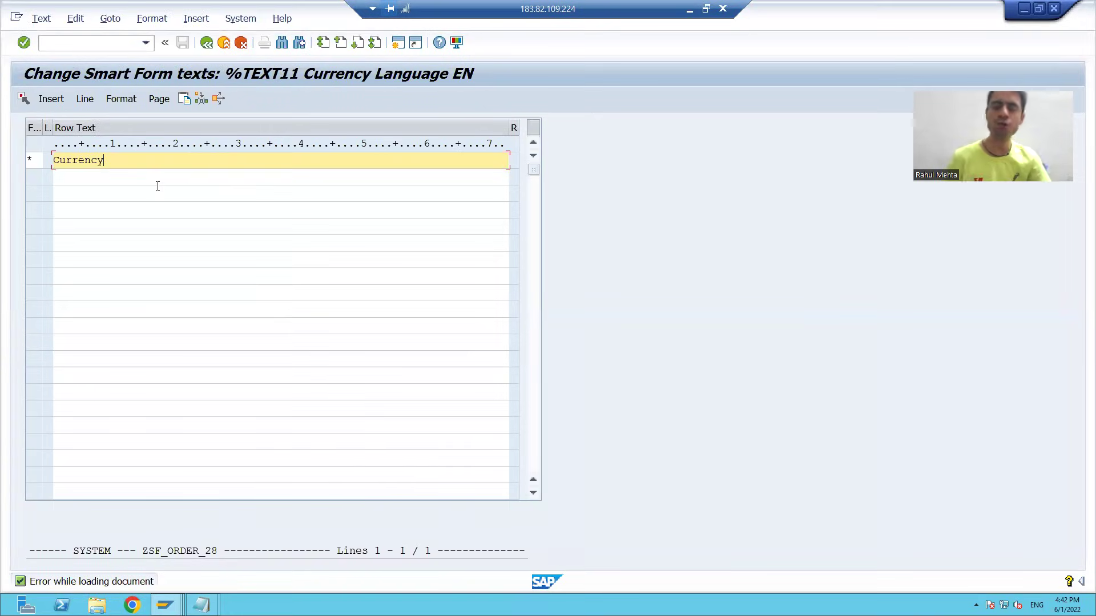
pyautogui.click(207, 42)
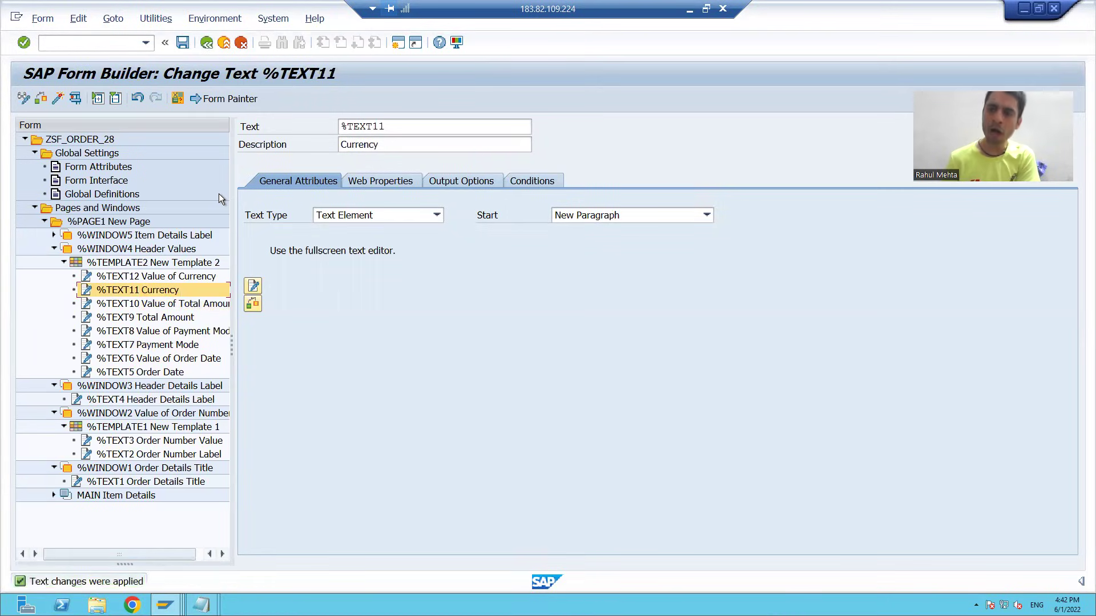
pyautogui.click(180, 41)
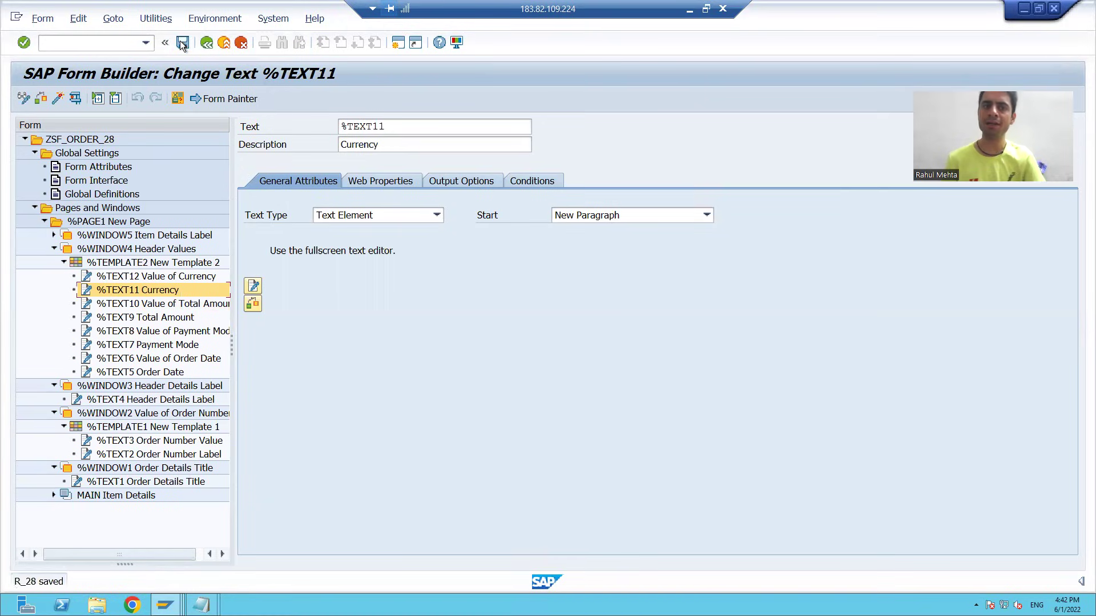
# - Collapse the nodes %WINDOW4, %WINDOW3, %WINDOW2 and %WINDOW1 in the form tree
pyautogui.click(54, 249)
pyautogui.click(54, 262)
pyautogui.click(54, 276)
pyautogui.click(54, 290)
# - Check the Item Details heading in the layout note and create a text node under %WINDOW5 (Item Details Label)
pyautogui.click(98, 234)
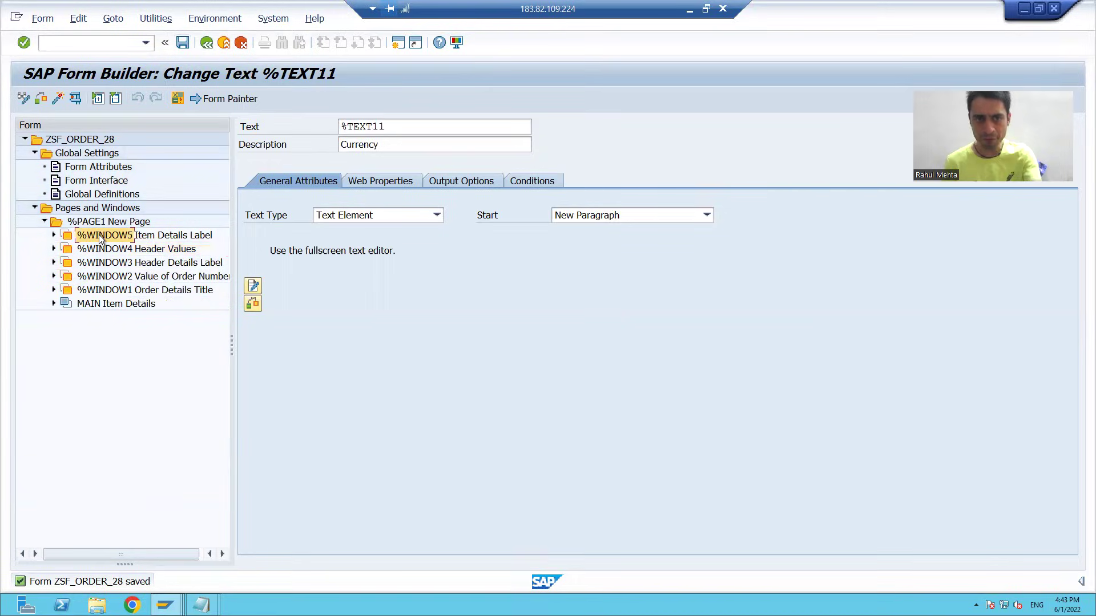
pyautogui.hotkey('alt', 'Tab')
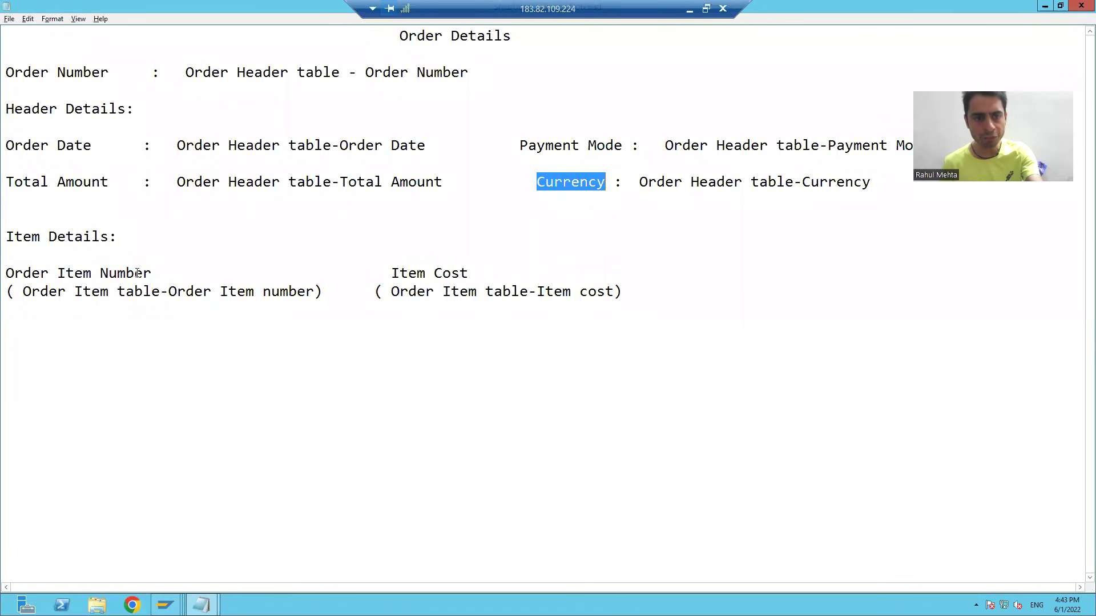
pyautogui.moveTo(117, 235); pyautogui.dragTo(8, 238)
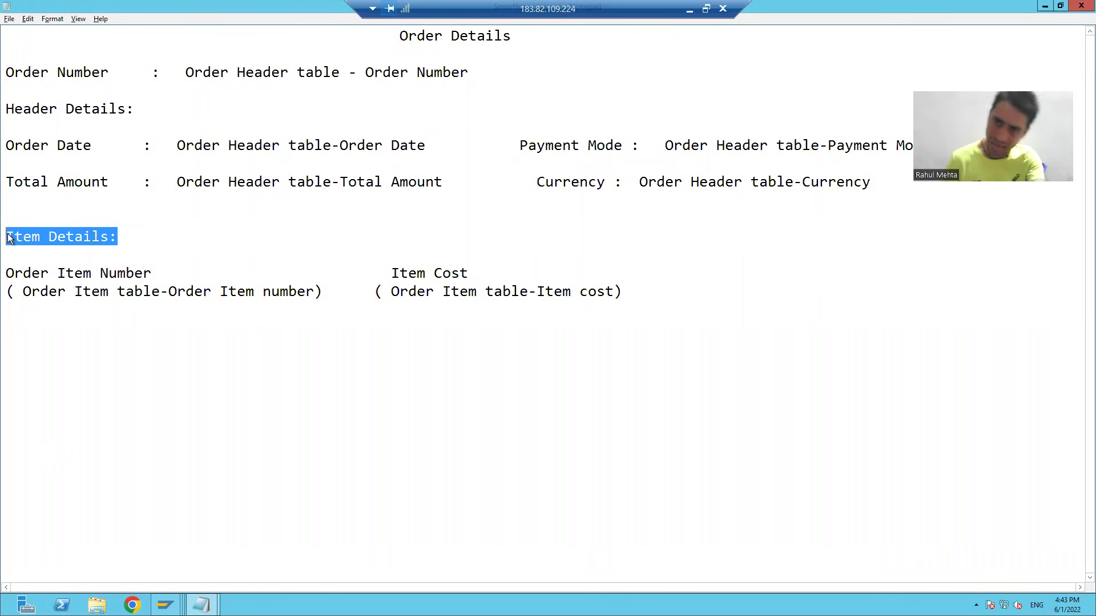
pyautogui.hotkey('alt', 'Tab')
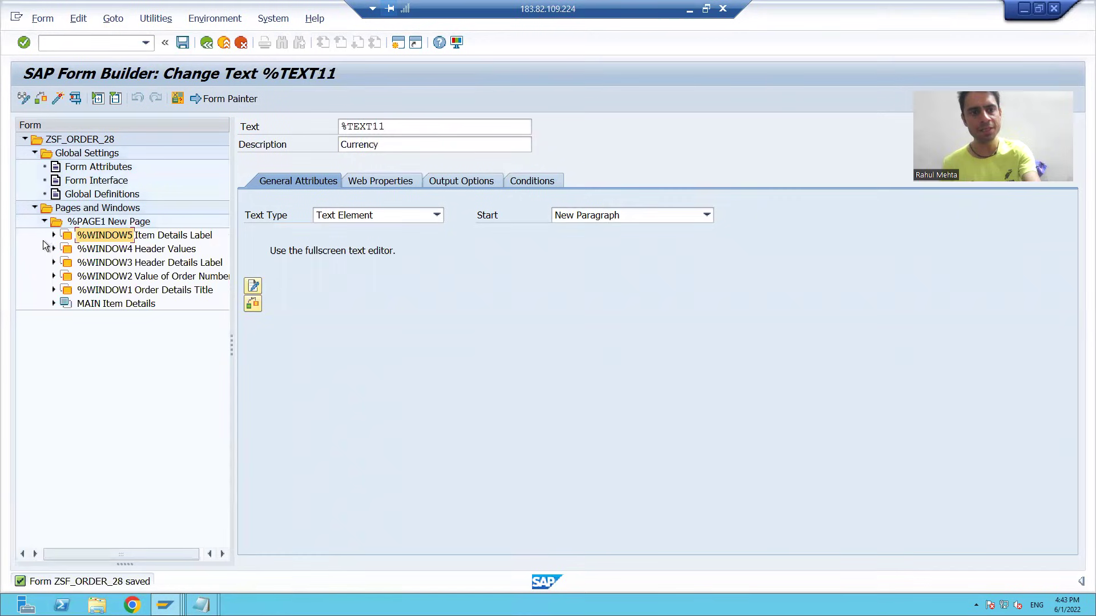
pyautogui.rightClick(111, 242)
pyautogui.click(112, 233)
pyautogui.rightClick(114, 234)
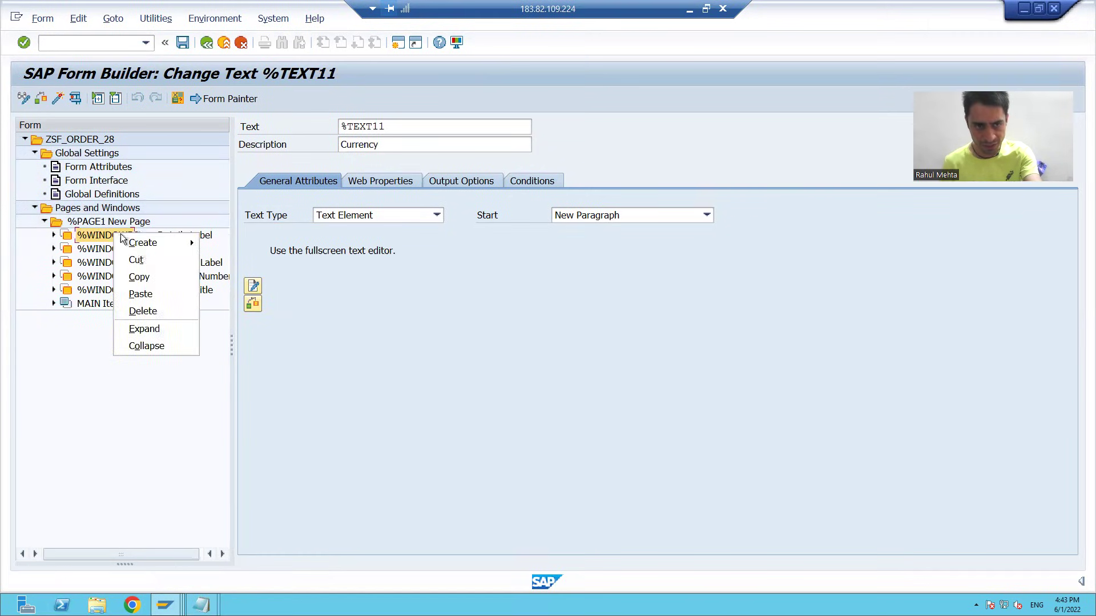
pyautogui.moveTo(143, 243)
pyautogui.click(224, 290)
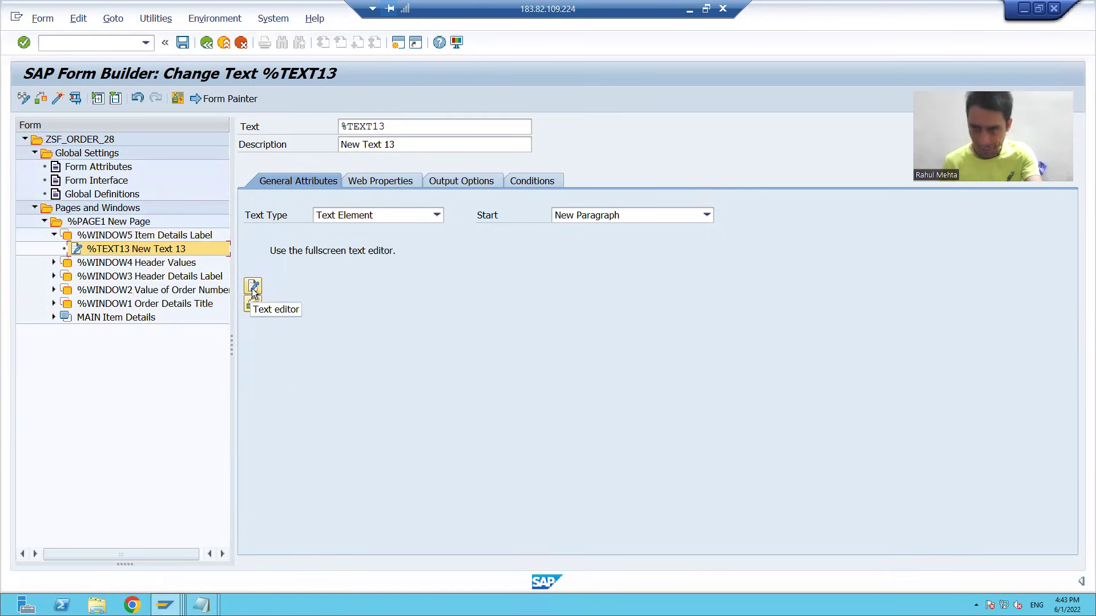
# - Copy "Item Details" from the layout note into the text of %TEXT13 using the fullscreen line editor, and save the form
pyautogui.click(254, 290)
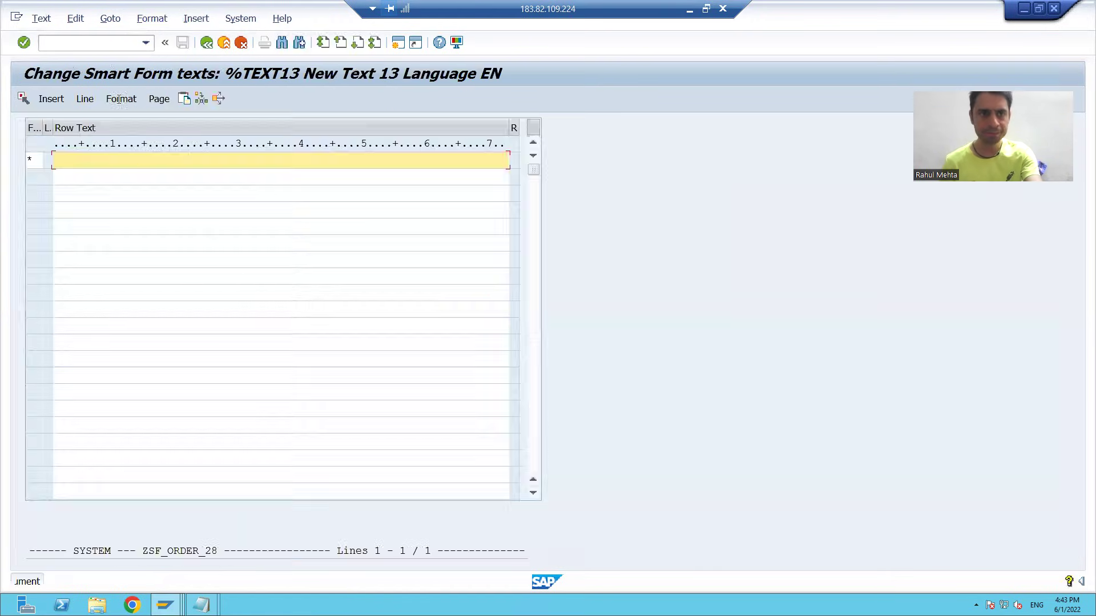
pyautogui.click(107, 26)
pyautogui.click(118, 70)
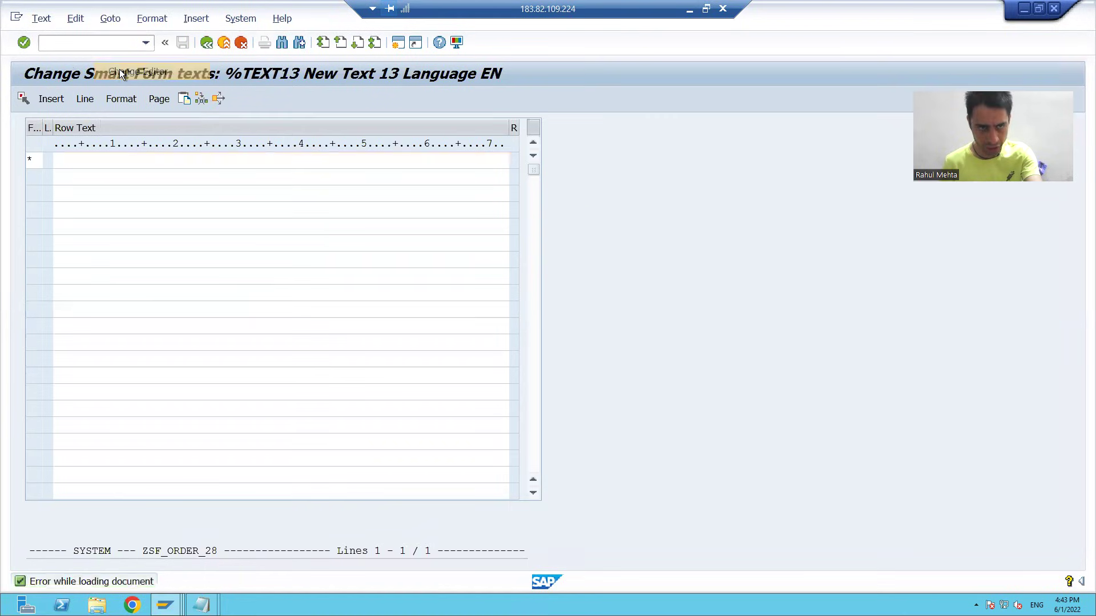
pyautogui.hotkey('alt', 'Tab')
pyautogui.moveTo(109, 237); pyautogui.dragTo(8, 243)
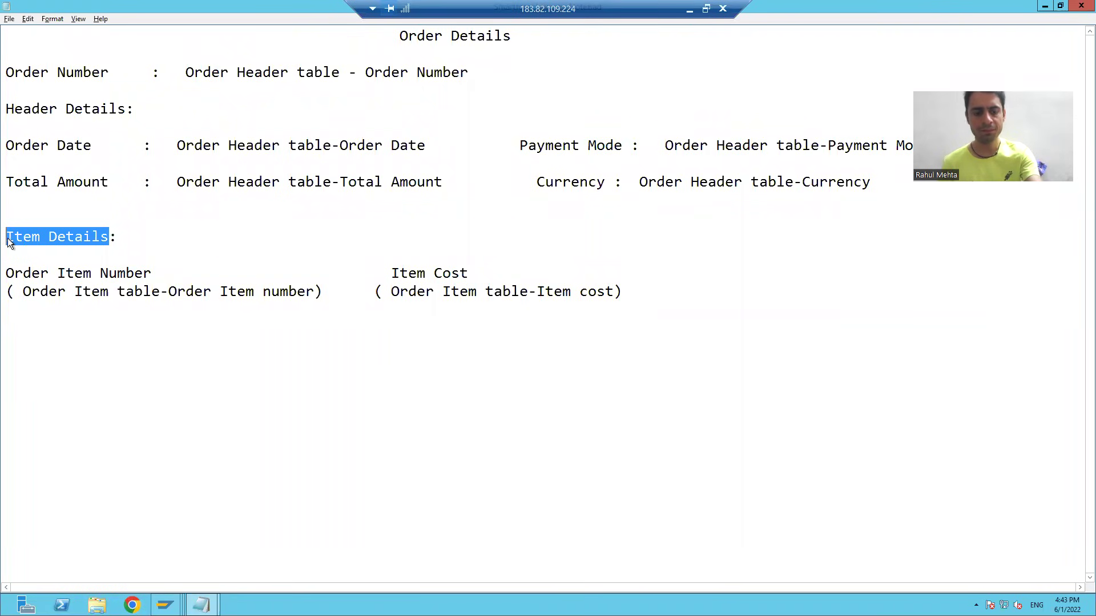
pyautogui.hotkey('alt', 'Tab')
pyautogui.hotkey('ctrl', 'v')
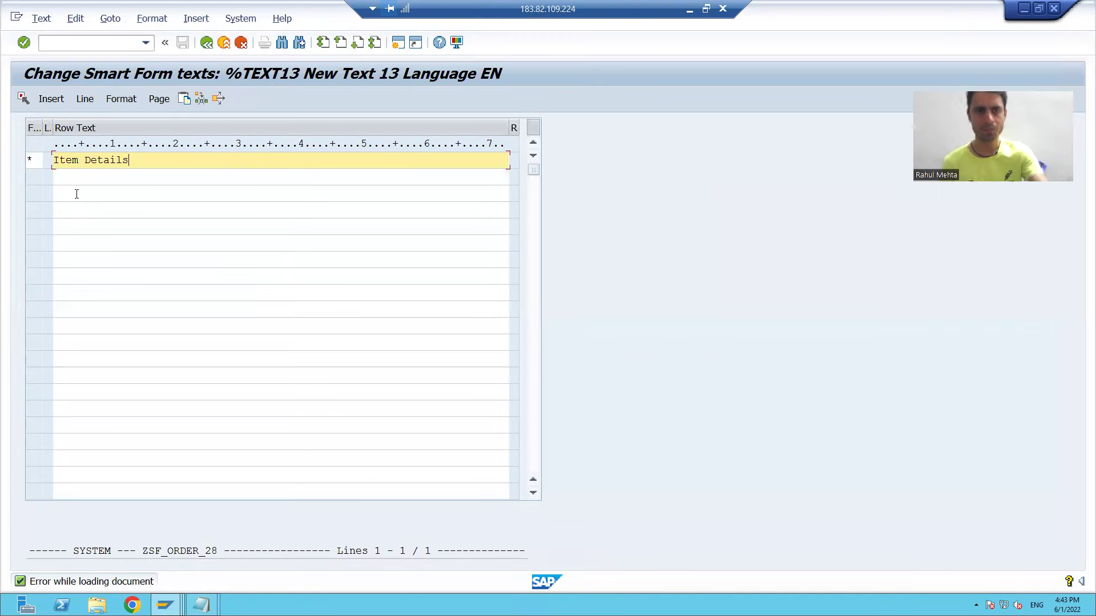
pyautogui.click(208, 42)
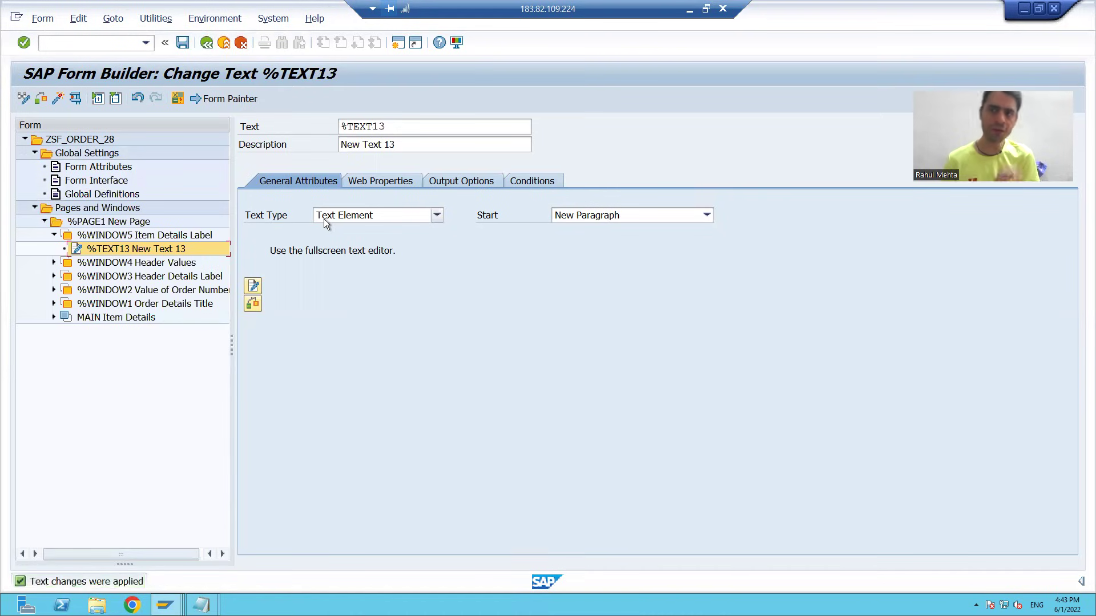
pyautogui.click(182, 42)
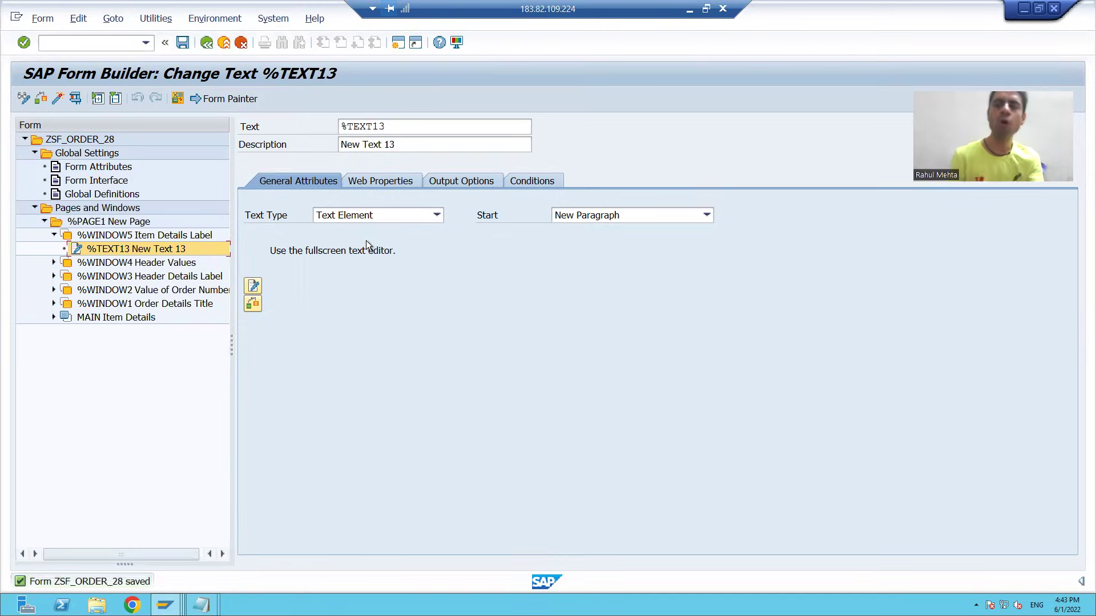
# - Review the header label and value lines and the Item Details heading in the layout note
pyautogui.hotkey('alt', 'Tab')
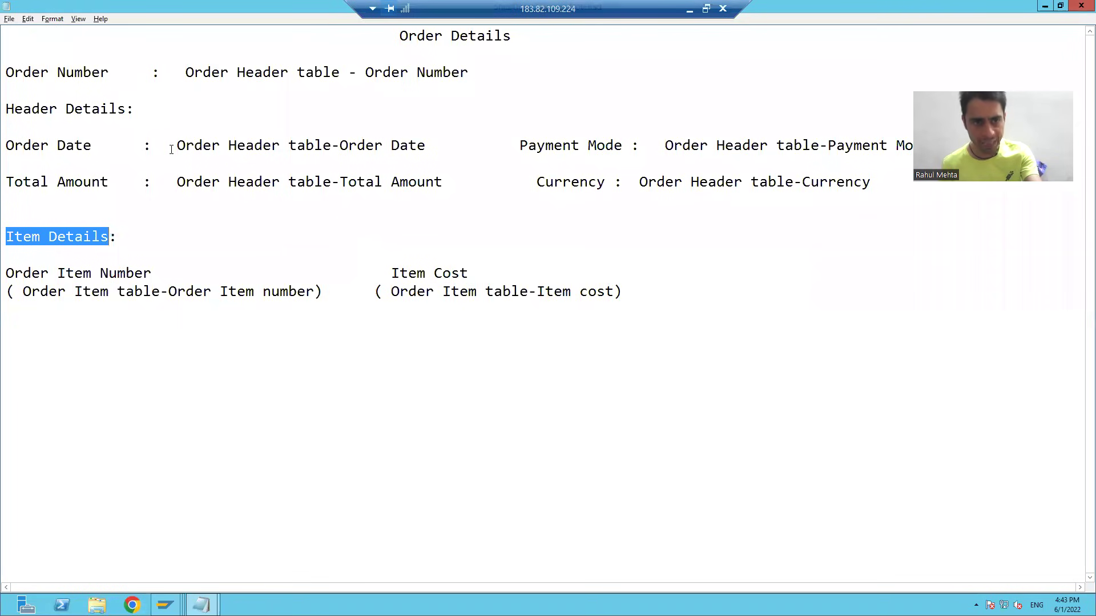
pyautogui.click(75, 182)
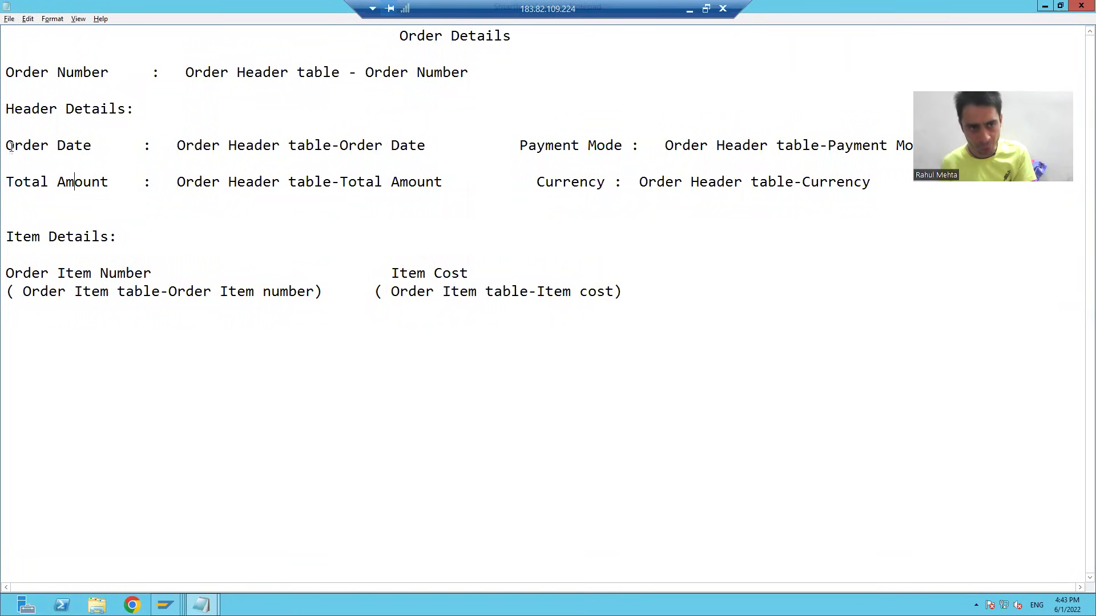
pyautogui.moveTo(6, 146); pyautogui.dragTo(880, 184)
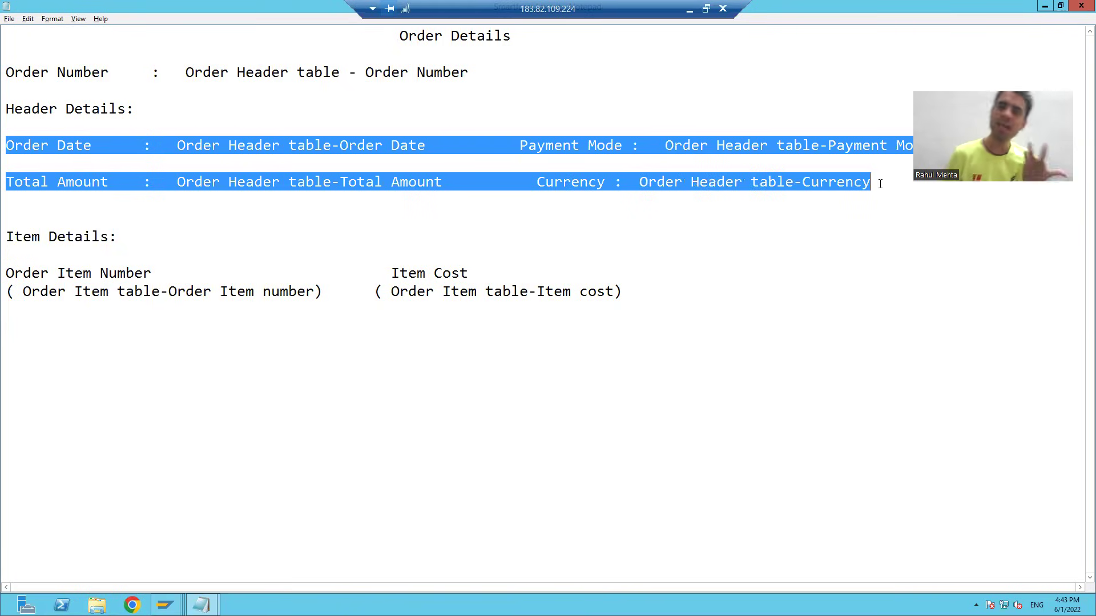
pyautogui.moveTo(116, 242); pyautogui.dragTo(8, 242)
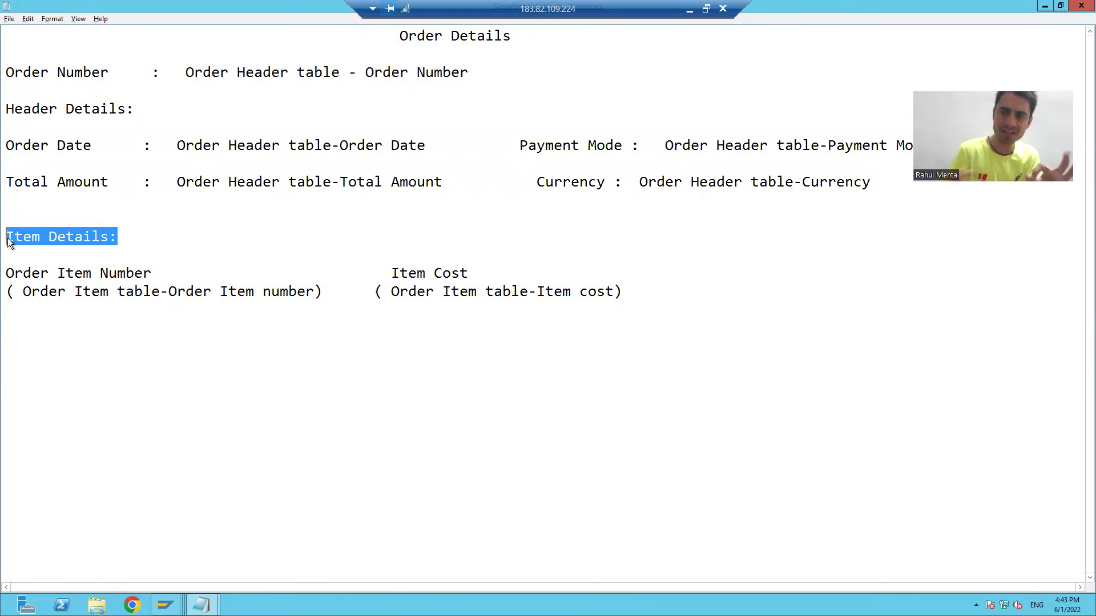